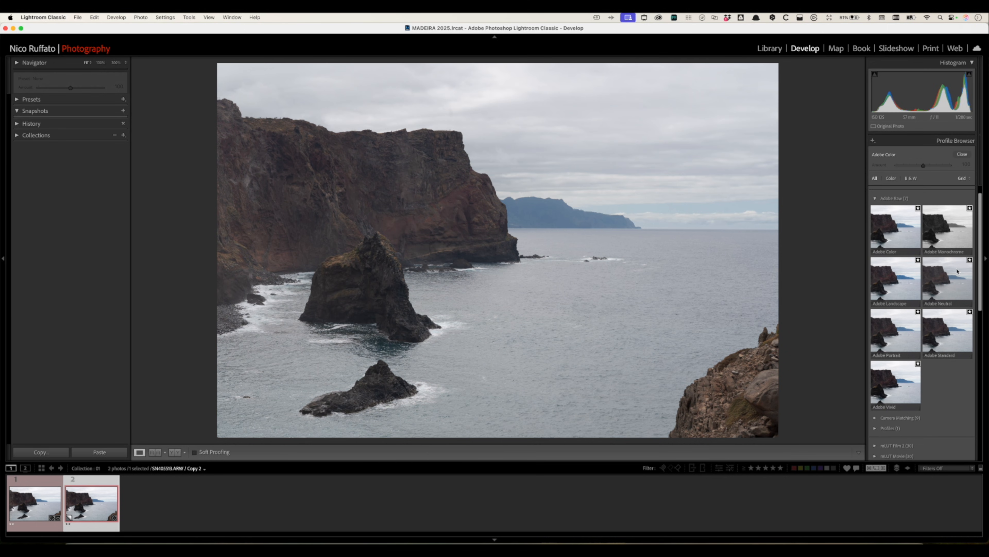
Leave the profile browser and set the photo's profile to Adobe Neutral
click(895, 197)
click(961, 154)
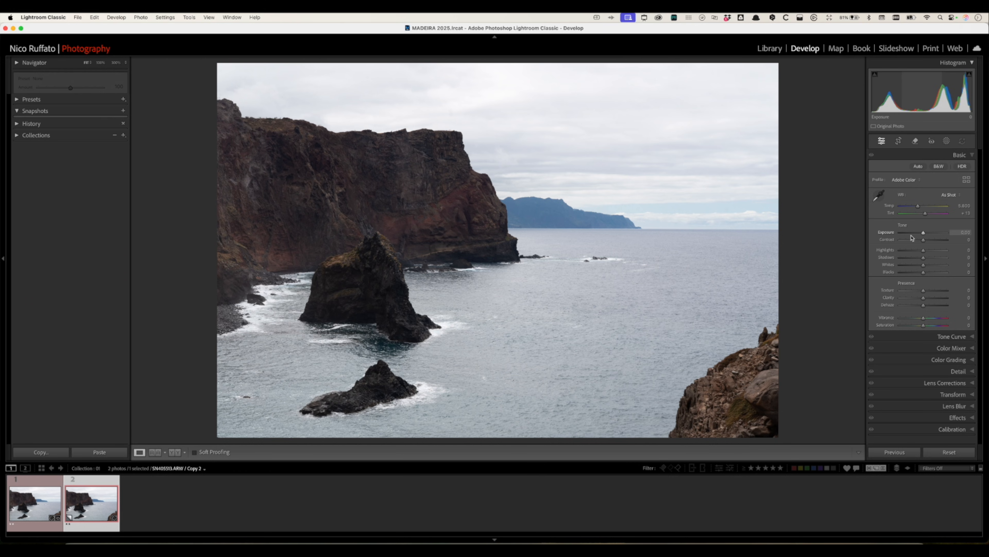
click(909, 183)
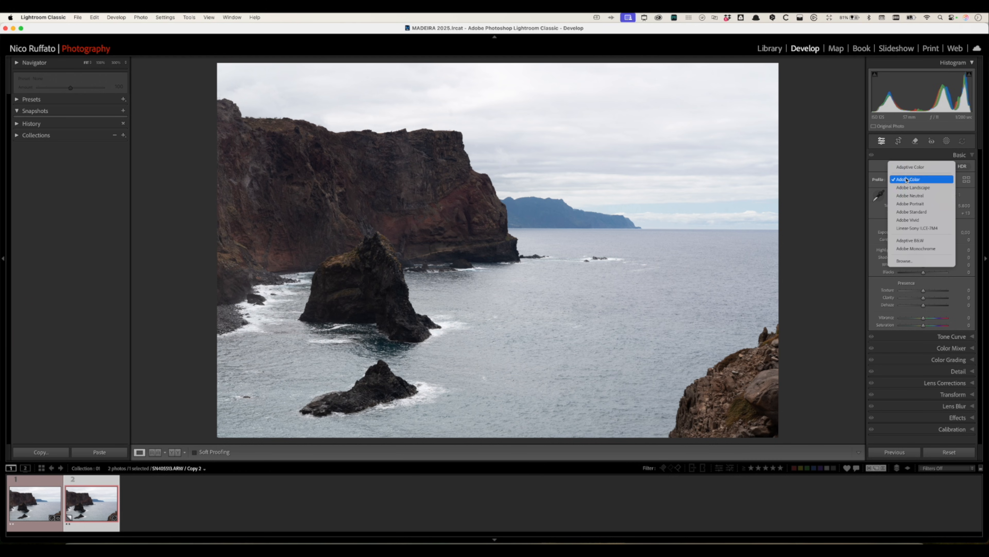
click(913, 195)
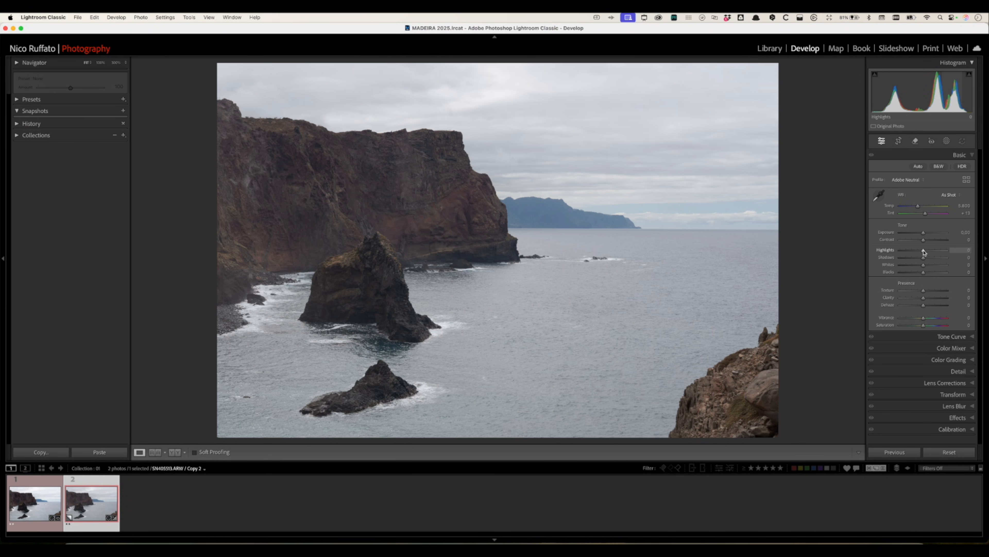
Set Highlights to -100, Whites to +32, Texture to +23 and Clarity to +25, and raise Shadows and Blacks slightly
drag(924, 251, 897, 252)
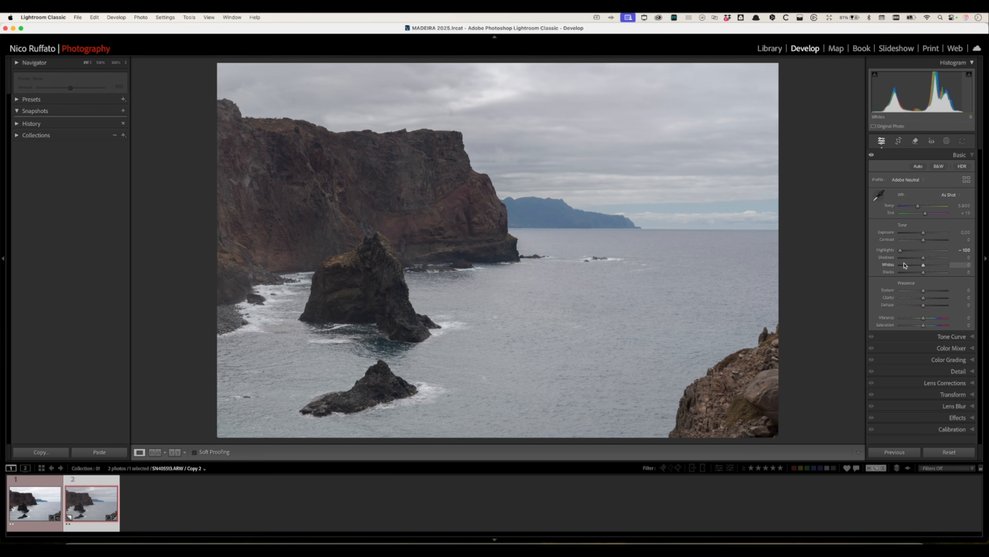
drag(924, 259, 927, 273)
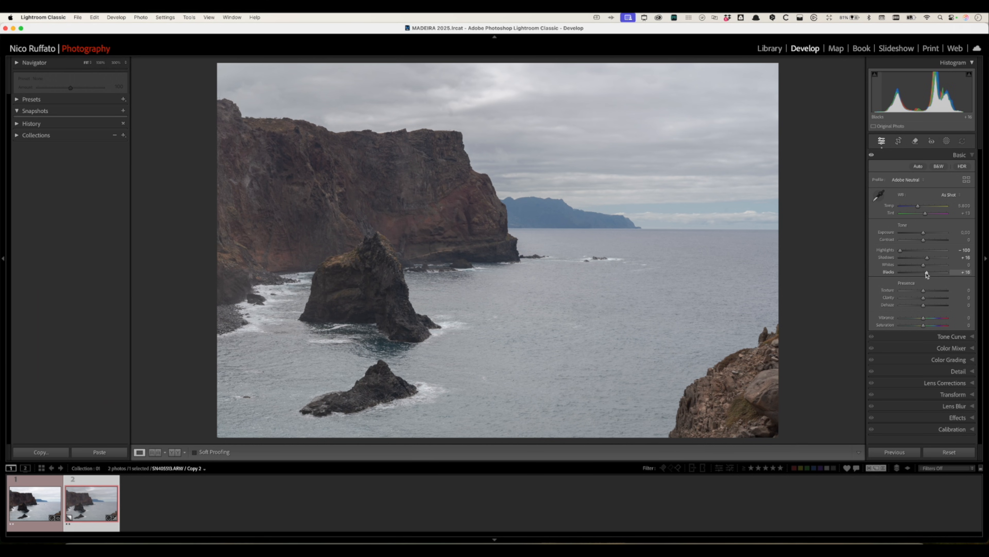
drag(923, 264, 931, 265)
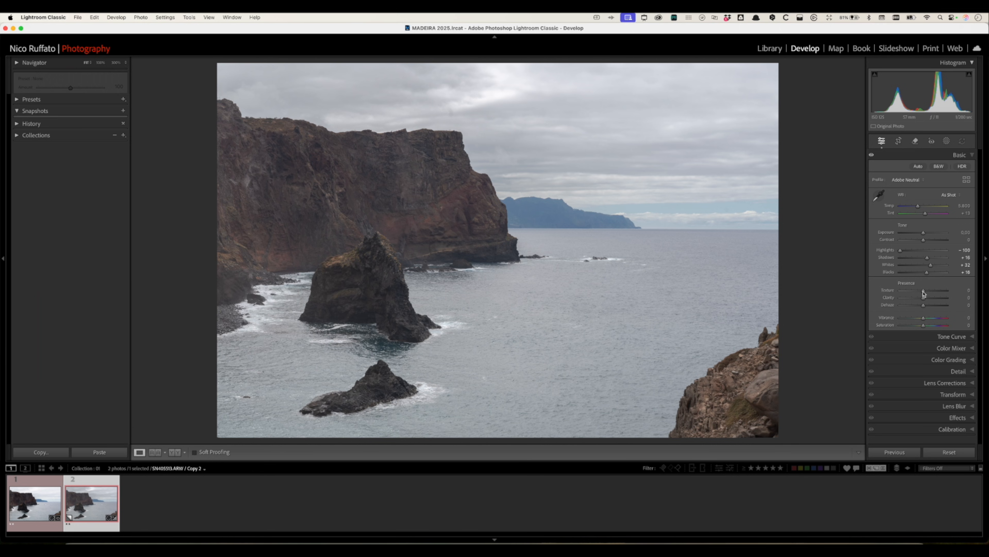
drag(923, 291, 930, 298)
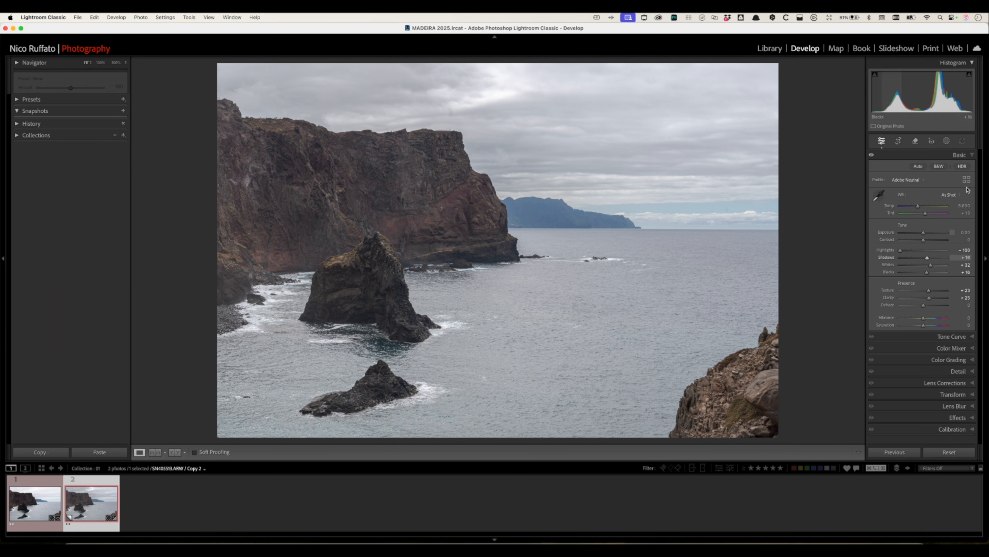
Mask the sky, subtract a linear gradient from its lower part near the horizon, and lower the mask's exposure
click(947, 142)
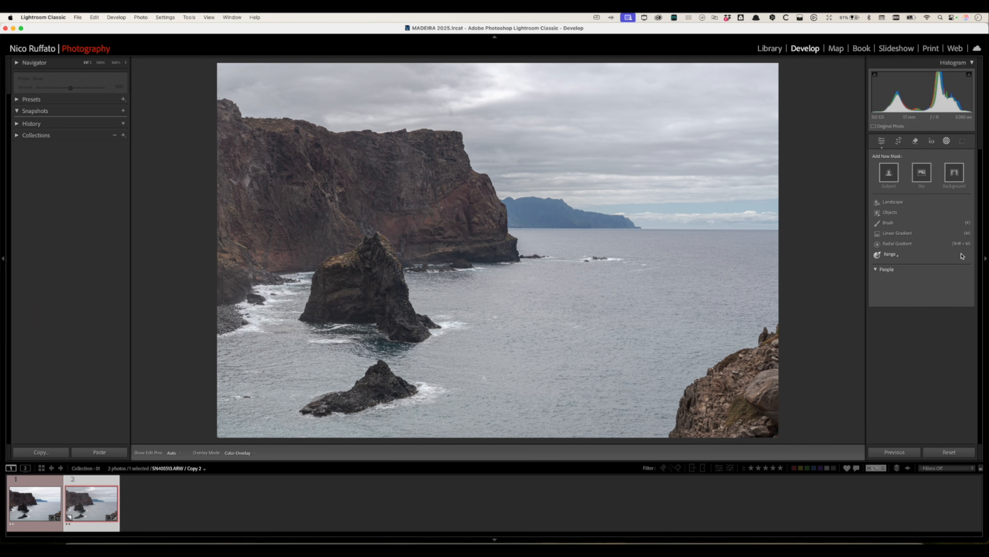
click(926, 177)
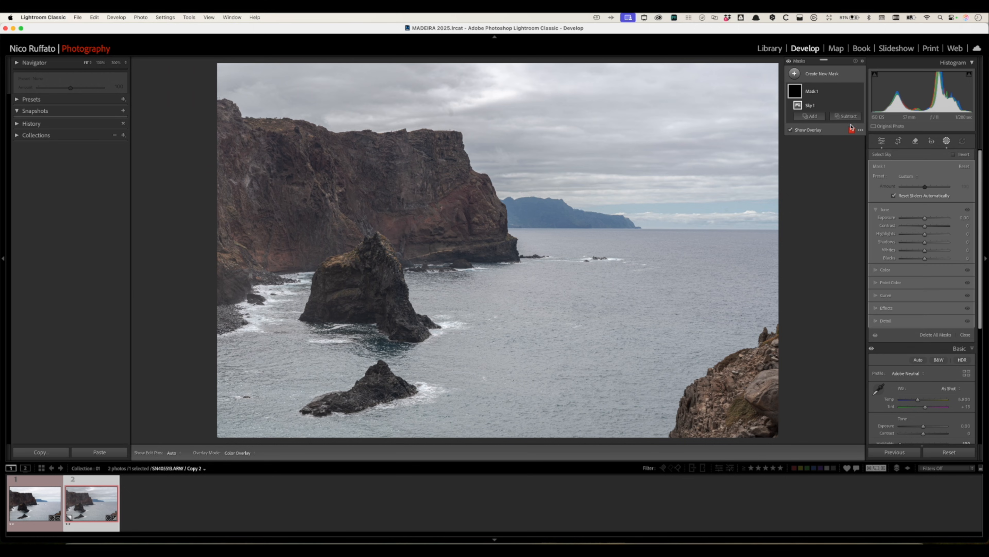
click(843, 117)
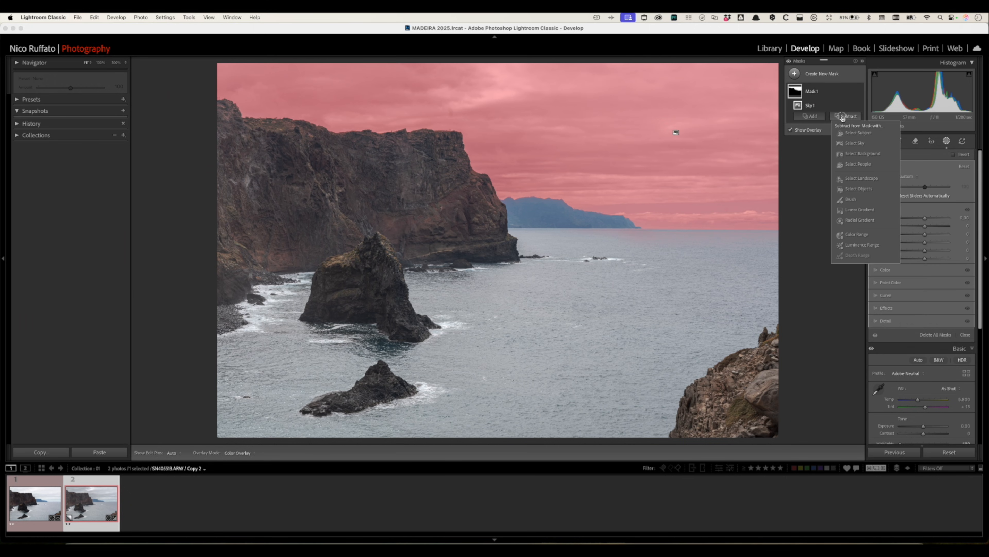
click(853, 211)
drag(544, 191, 547, 101)
drag(926, 219, 919, 220)
Heal the small spot in the sky above the cliff and update the AI edits
click(915, 141)
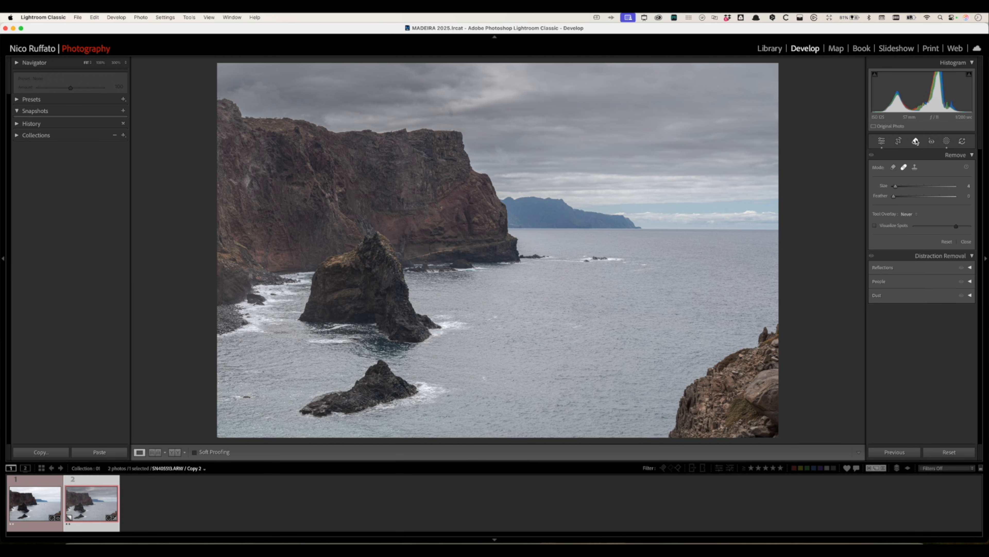
click(450, 116)
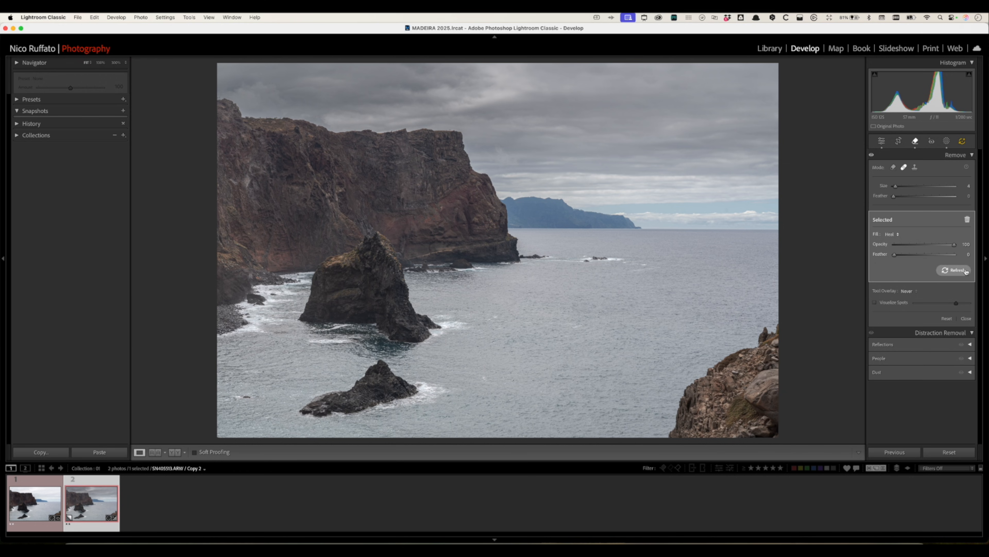
click(882, 141)
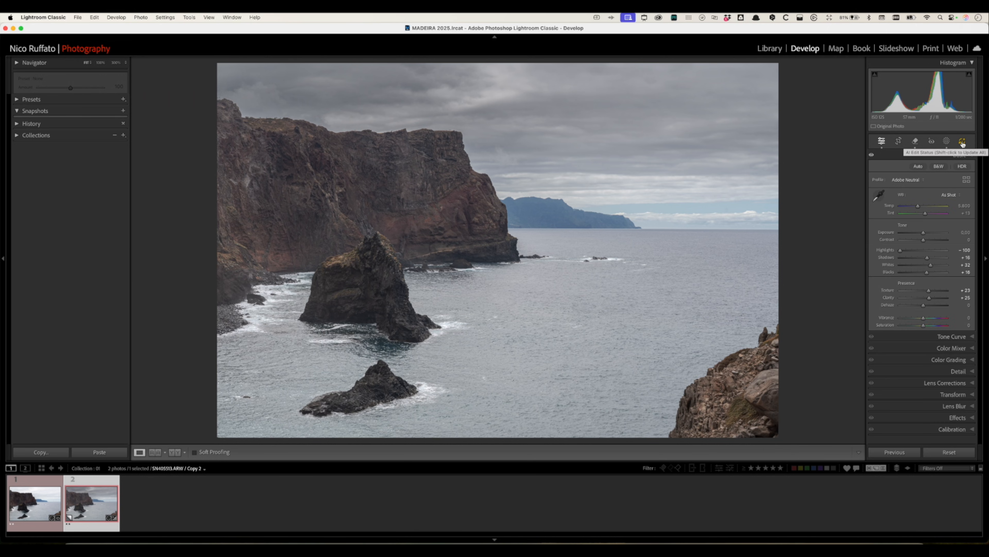
click(962, 142)
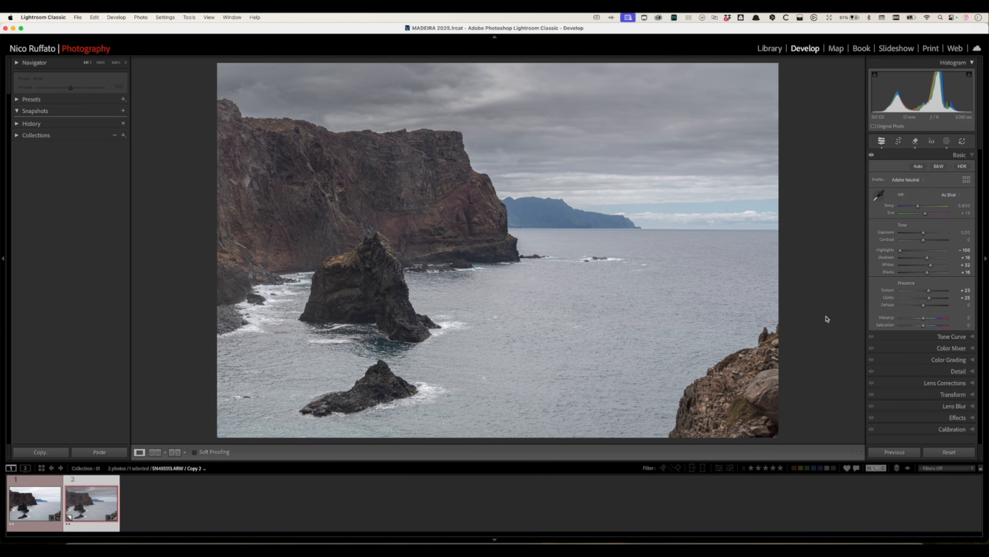
Add an object mask around the large sea rock in front of the cliff and raise its exposure slightly
click(947, 143)
click(822, 73)
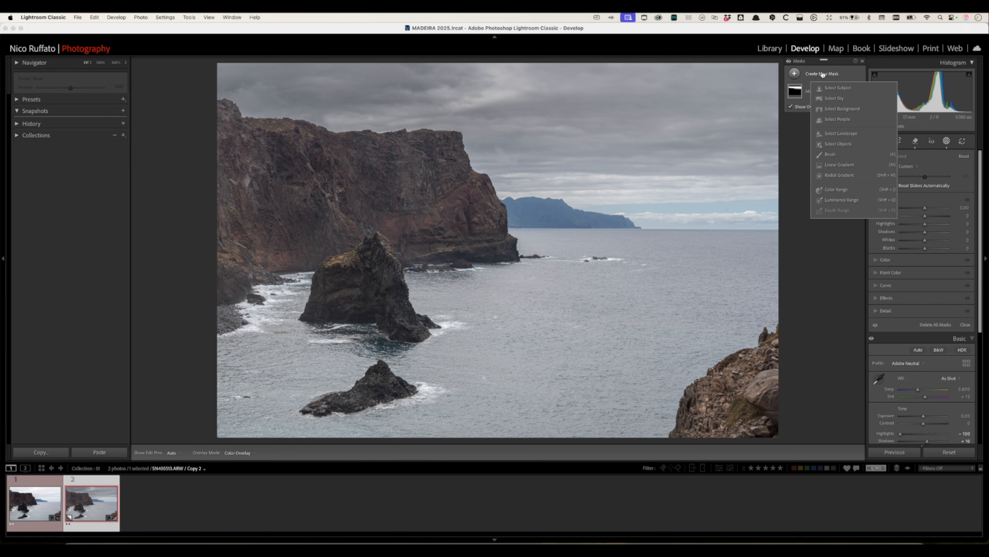
click(838, 145)
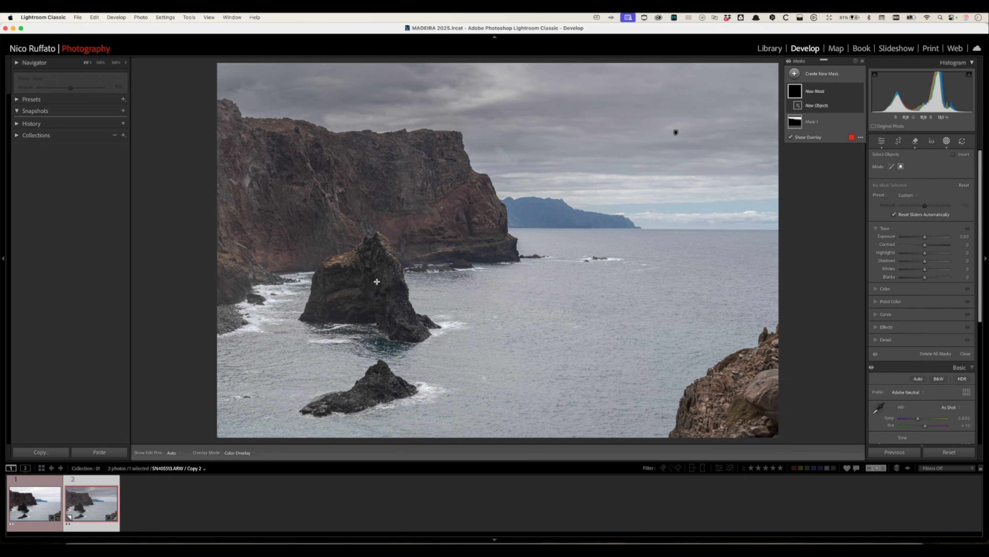
drag(312, 237, 463, 345)
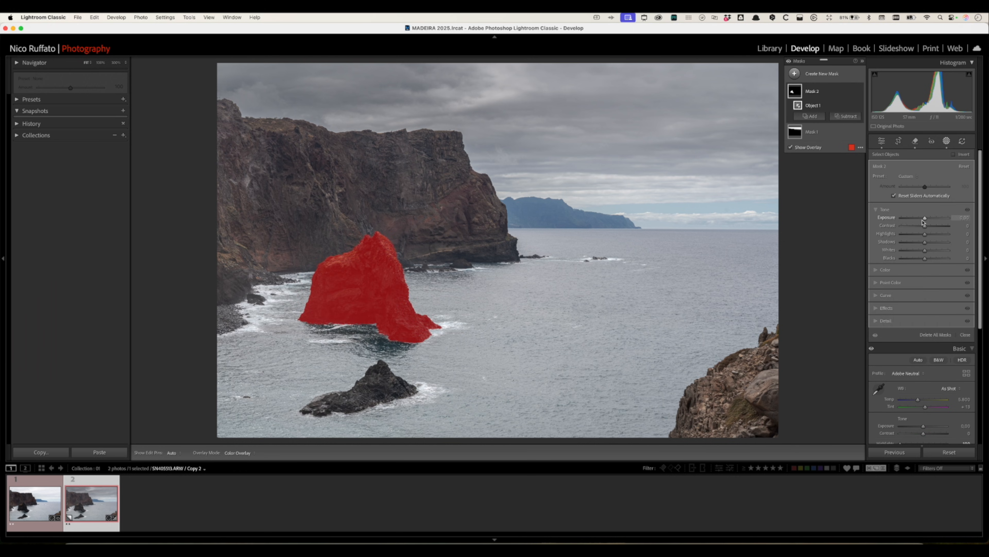
drag(925, 217, 927, 219)
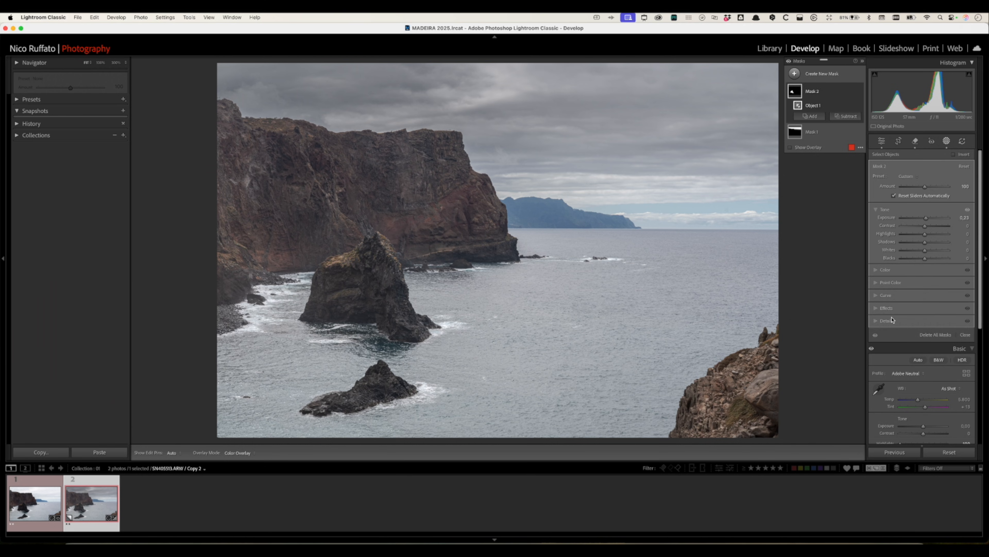
click(947, 141)
Adjust the colour saturation in the Color Mixer and reduce the sharpening amount to its minimum
click(950, 347)
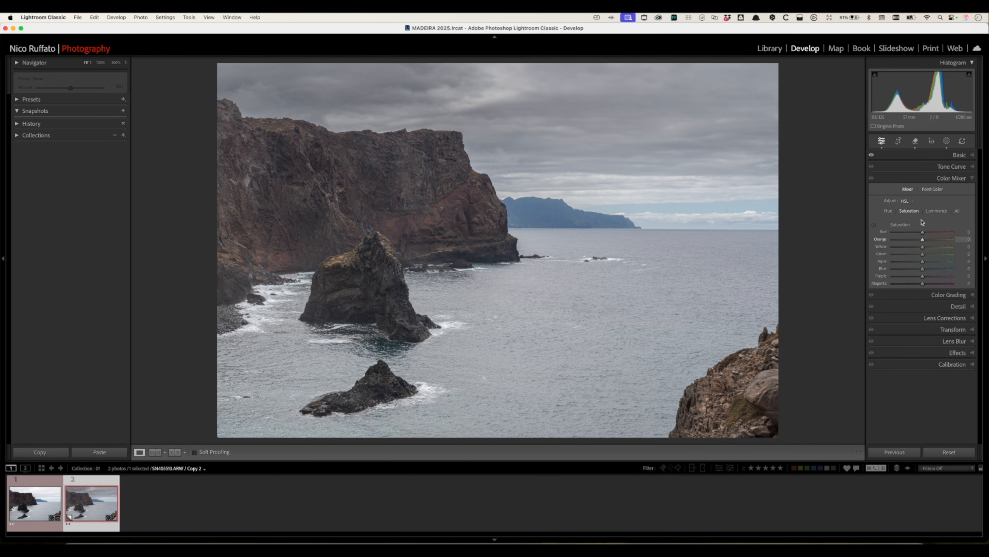
drag(924, 234, 932, 286)
click(937, 306)
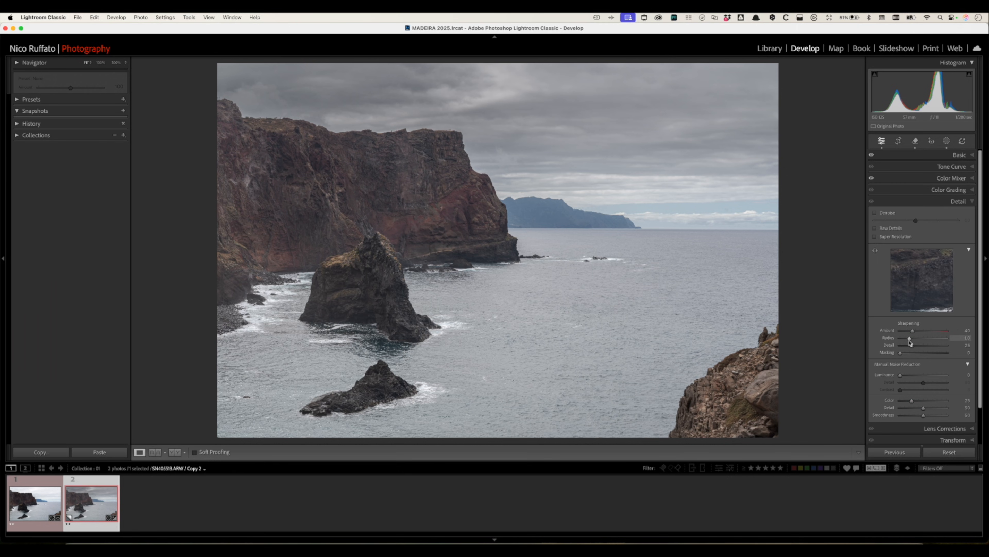
drag(914, 333, 884, 335)
click(958, 201)
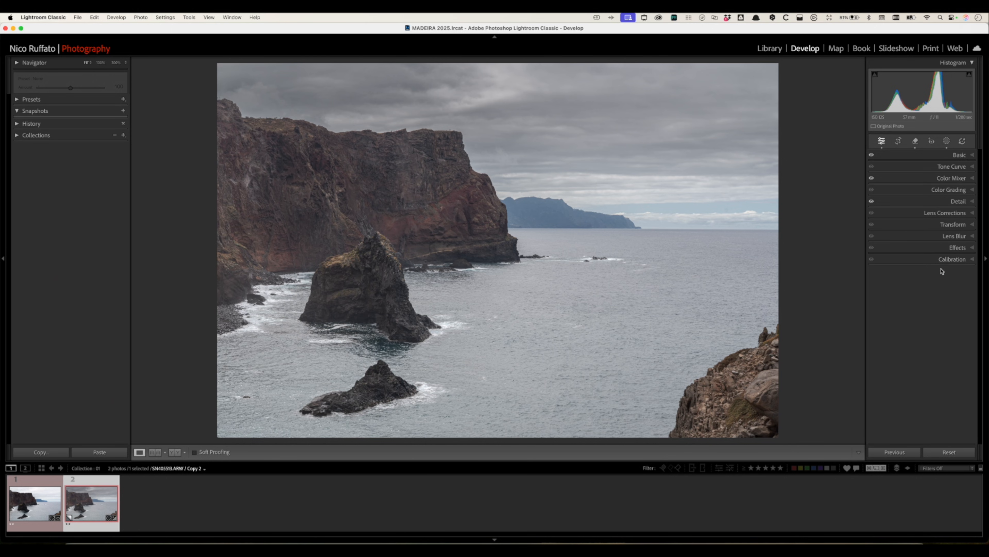
Set the Blue Primary saturation to +18 in Calibration and compare the photo before and after the edits
click(950, 259)
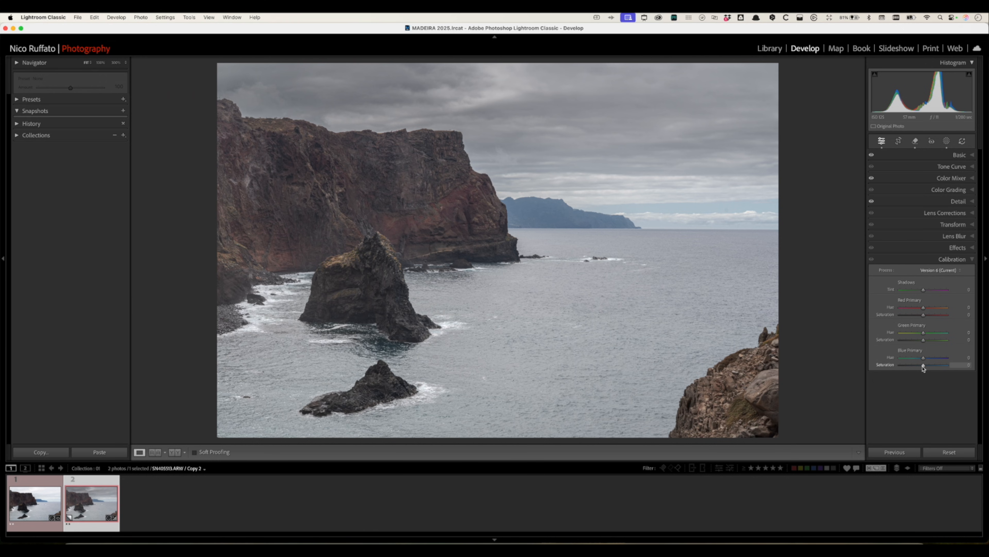
drag(922, 367, 928, 368)
key(y)
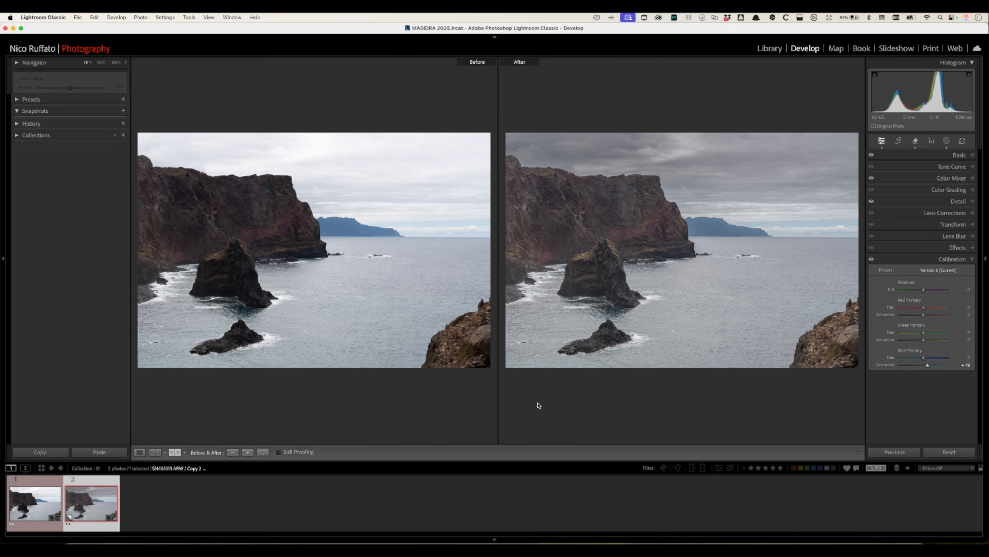
key(y)
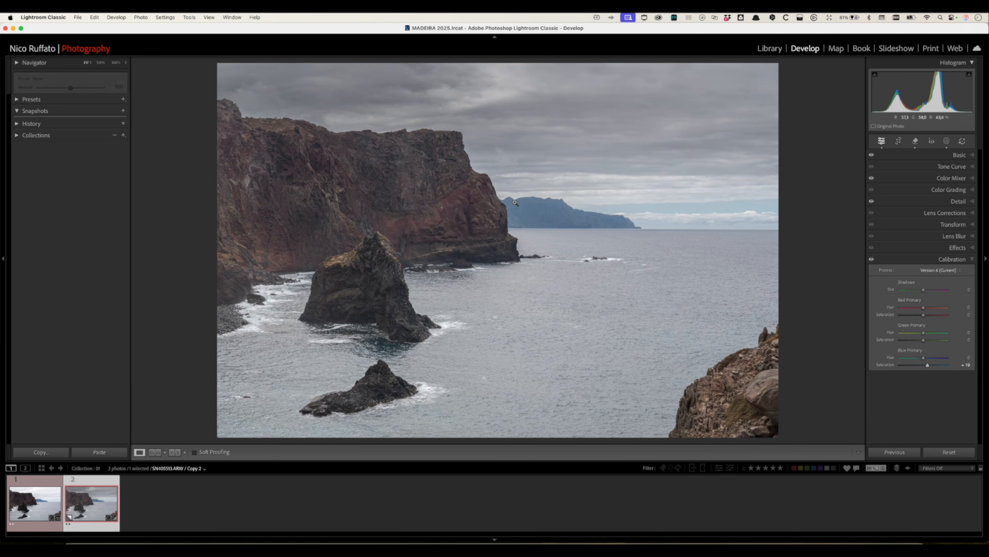
Send the edited photo to Adobe Photoshop 2026
right_click(465, 294)
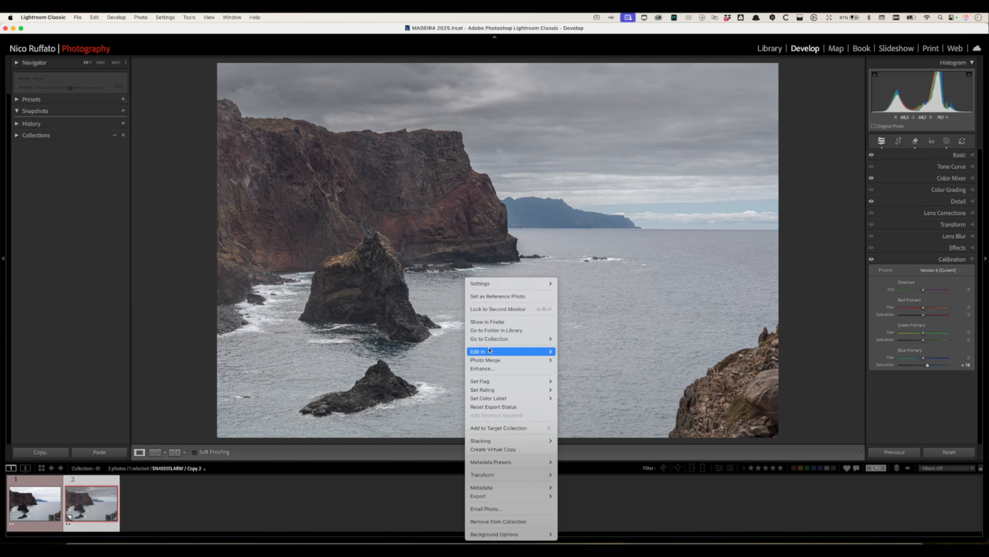
mouse_move(471, 350)
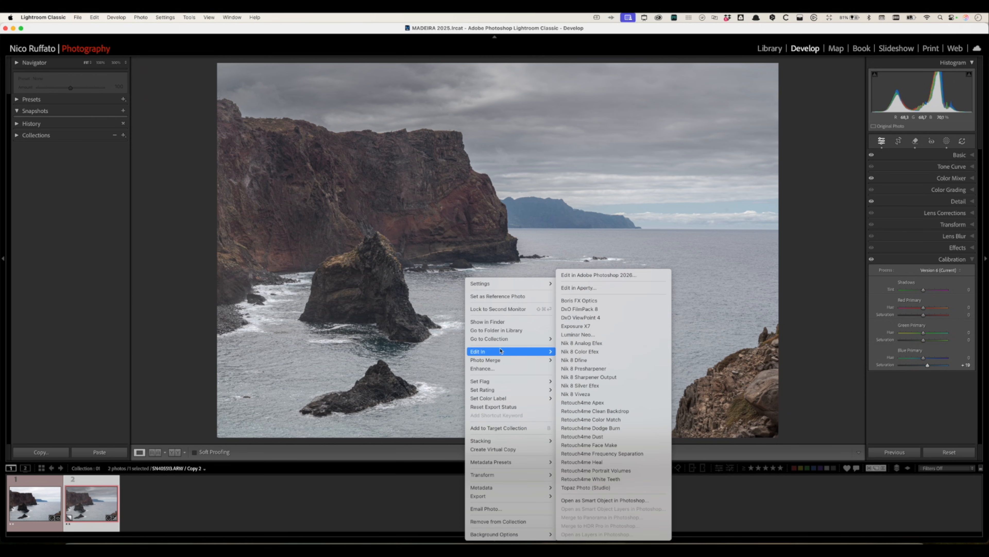
click(600, 275)
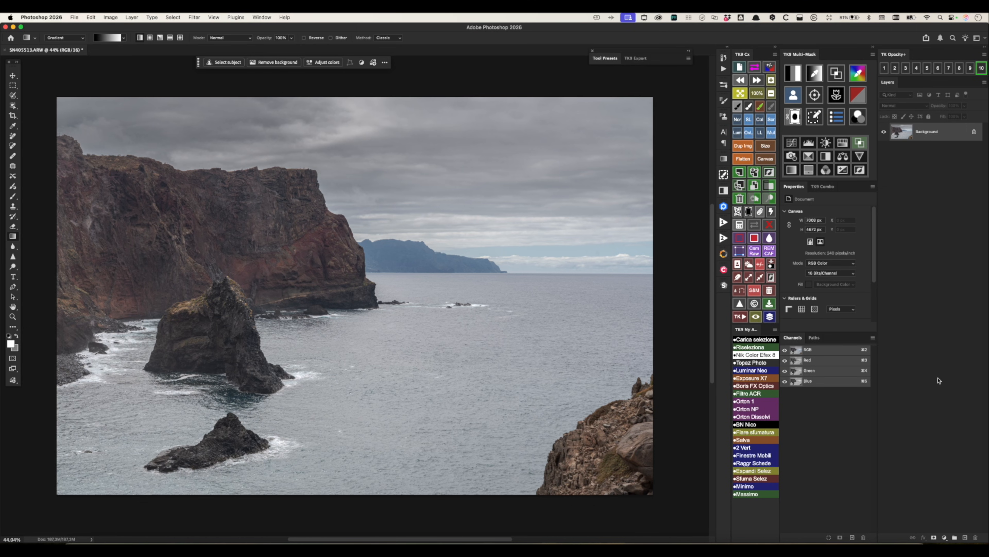
Create masked sky and foreground Curves layers with the B and C Landscape action, and inspect the Sky and Foreground channels
click(723, 69)
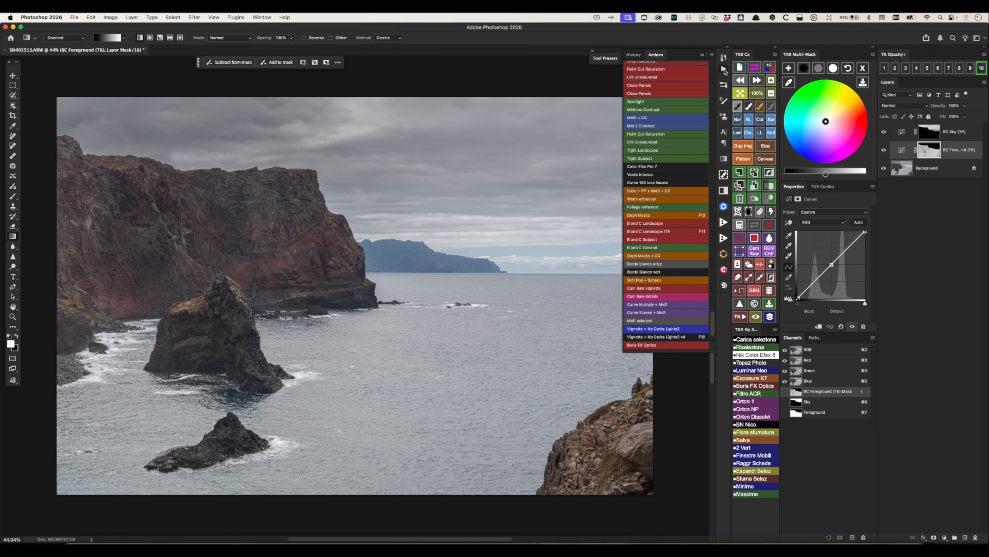
click(723, 69)
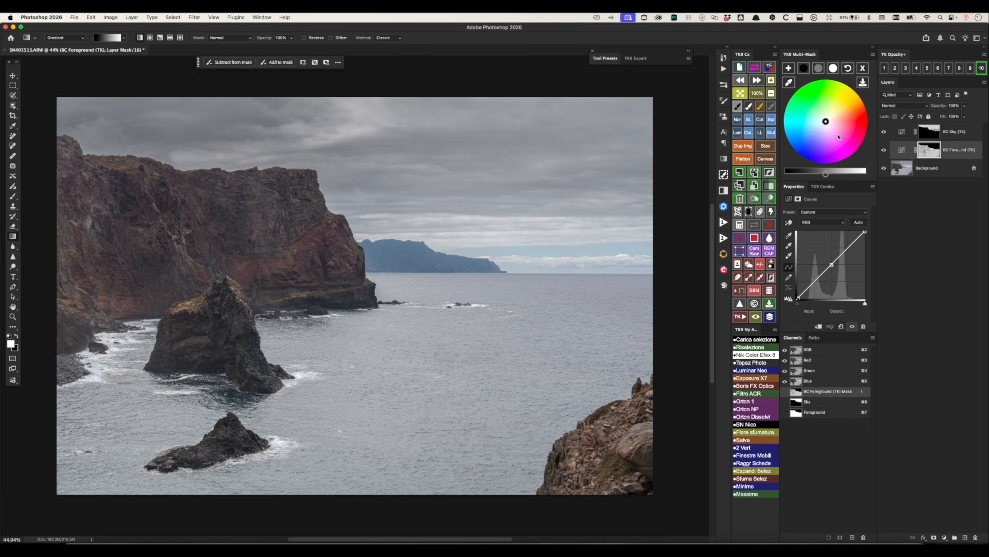
click(796, 405)
click(796, 413)
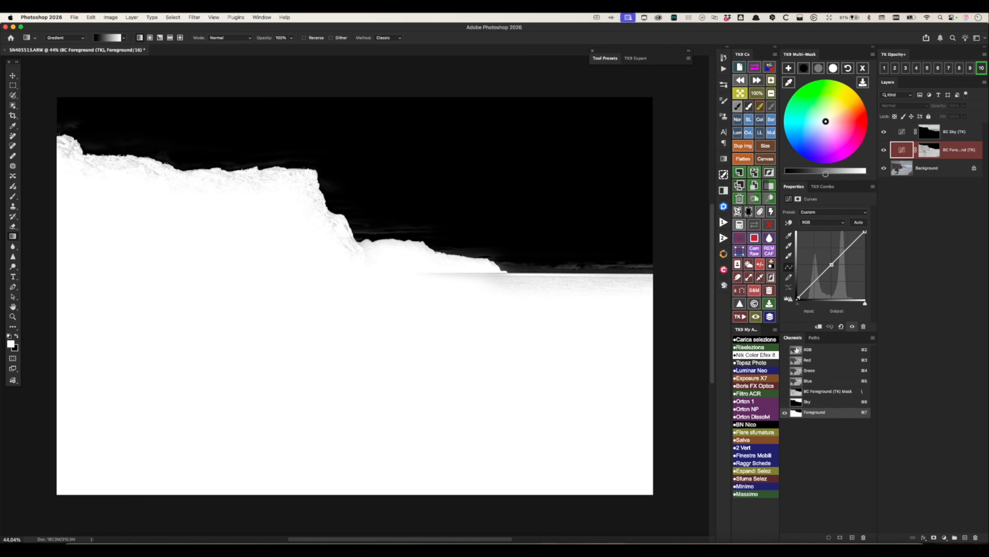
click(798, 352)
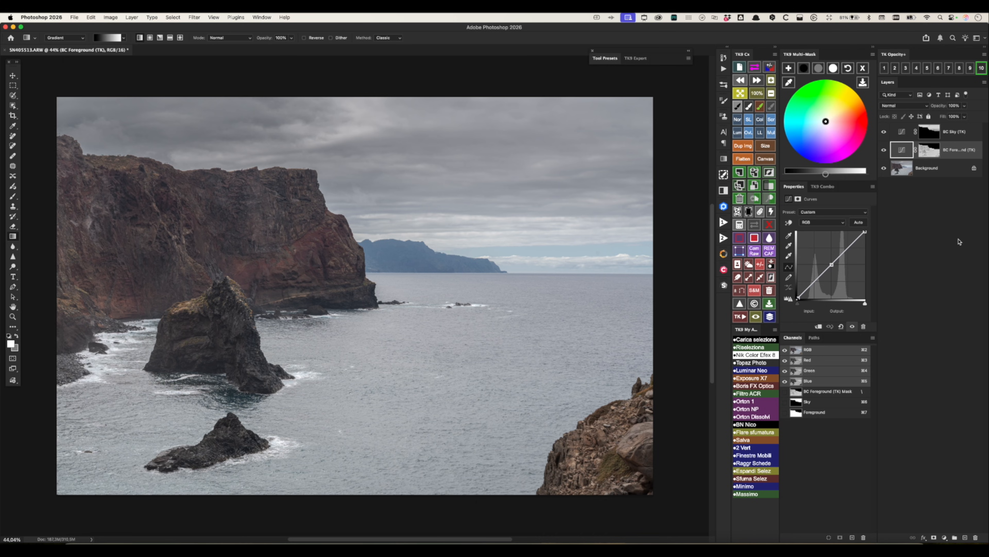
Brighten the midtones slightly and deepen the blacks of the BC Foreground Curves layer
click(820, 70)
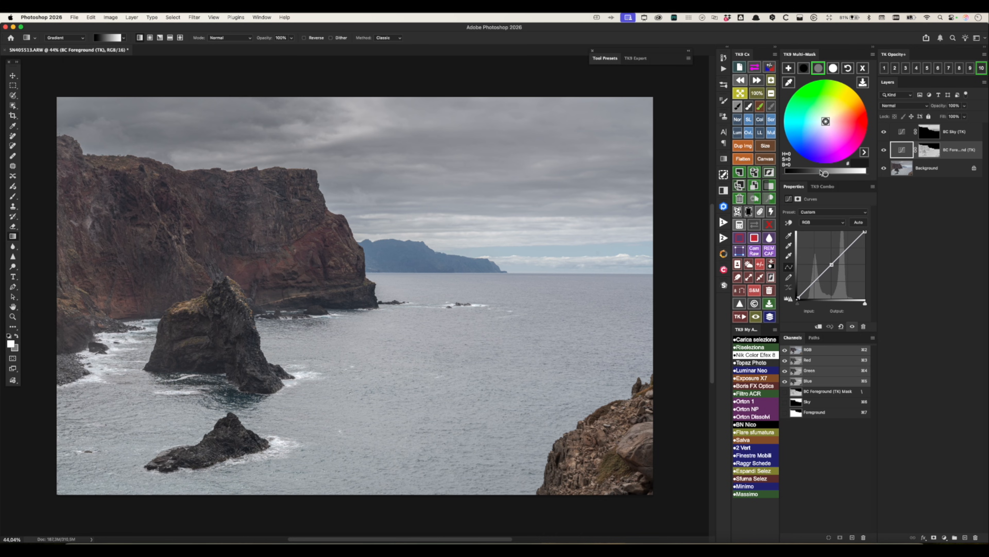
drag(828, 174, 833, 175)
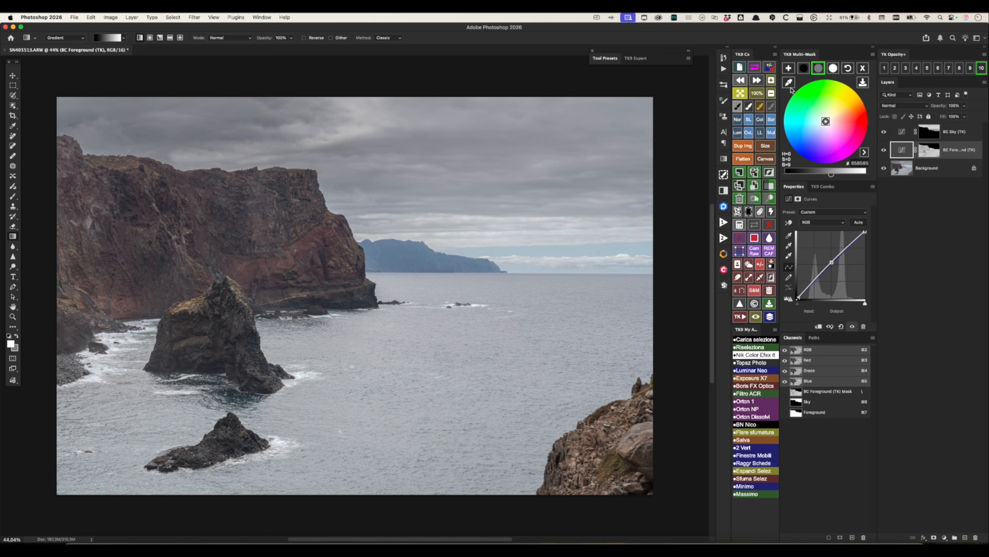
click(804, 67)
drag(826, 175, 812, 177)
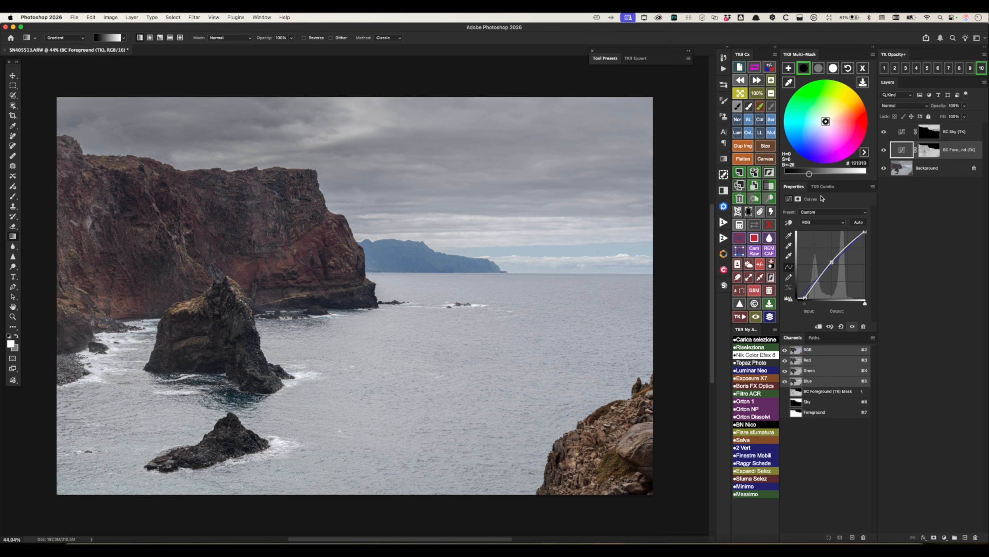
Darken the midtones slightly and deepen the blacks of the BC Sky Curves layer
click(902, 133)
click(818, 68)
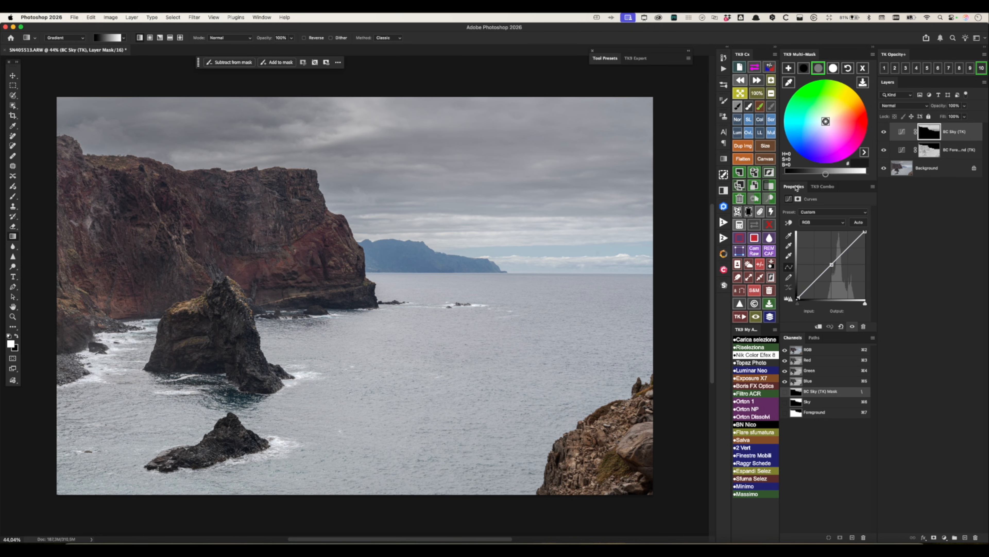
drag(826, 174, 811, 175)
click(804, 68)
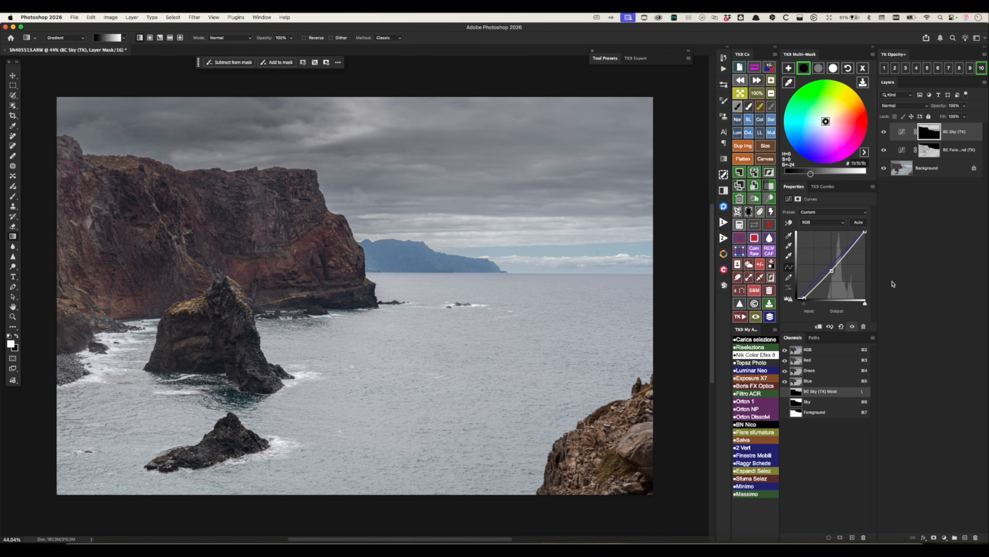
click(863, 68)
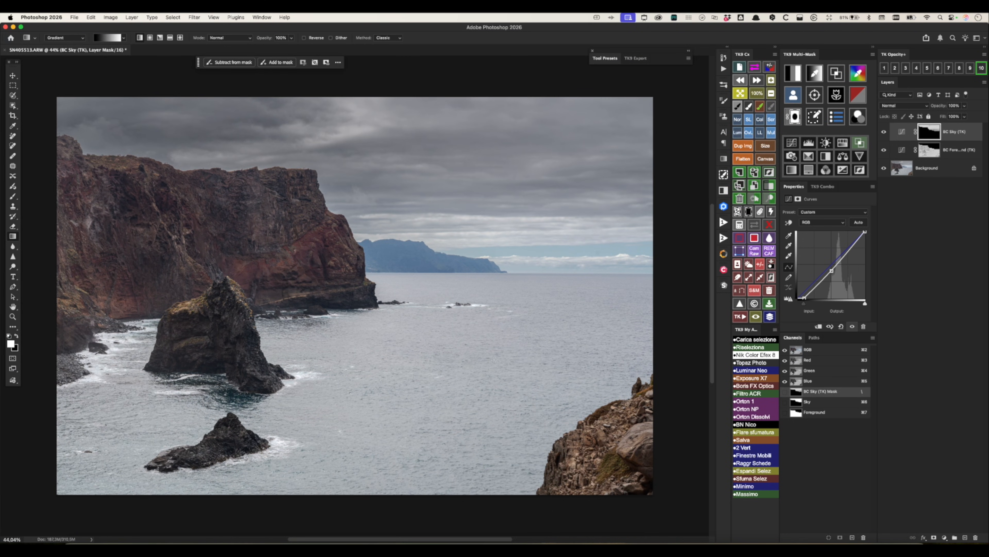
right_click(497, 343)
click(438, 318)
key(b)
drag(440, 316, 468, 316)
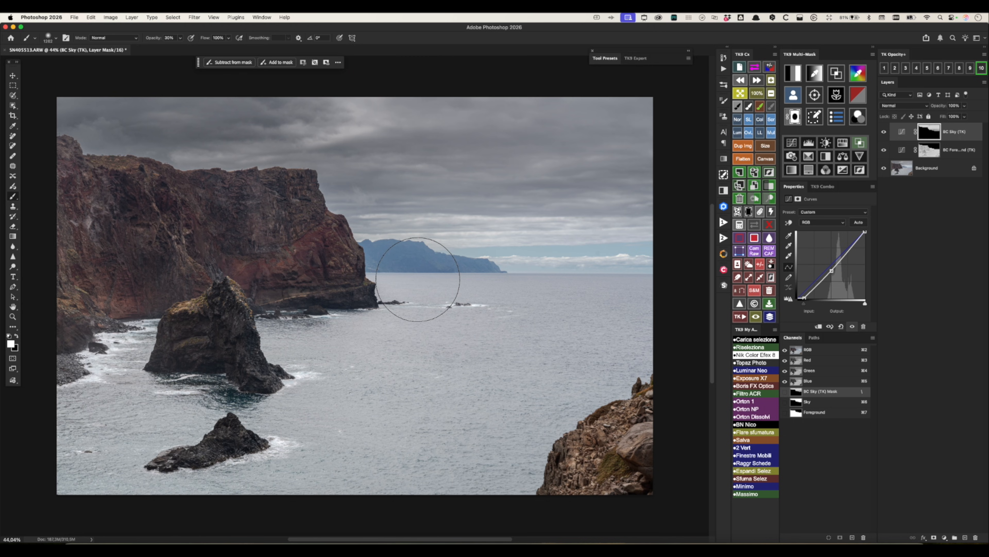
mouse_move(81, 161)
mouse_down()
mouse_move(307, 217)
mouse_move(322, 253)
mouse_move(265, 281)
mouse_move(88, 322)
mouse_up()
mouse_move(391, 276)
mouse_down()
mouse_move(651, 292)
mouse_move(405, 277)
mouse_up()
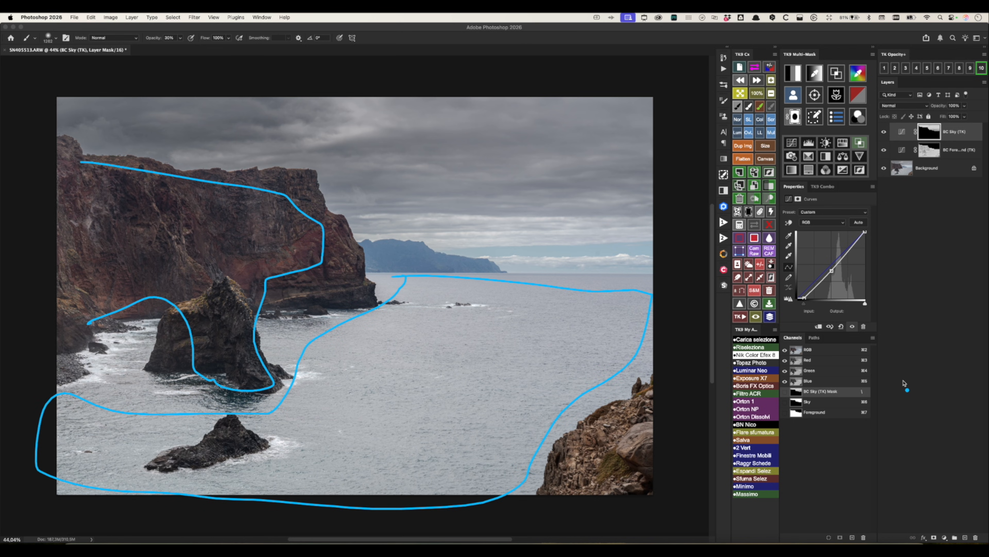
key(Escape)
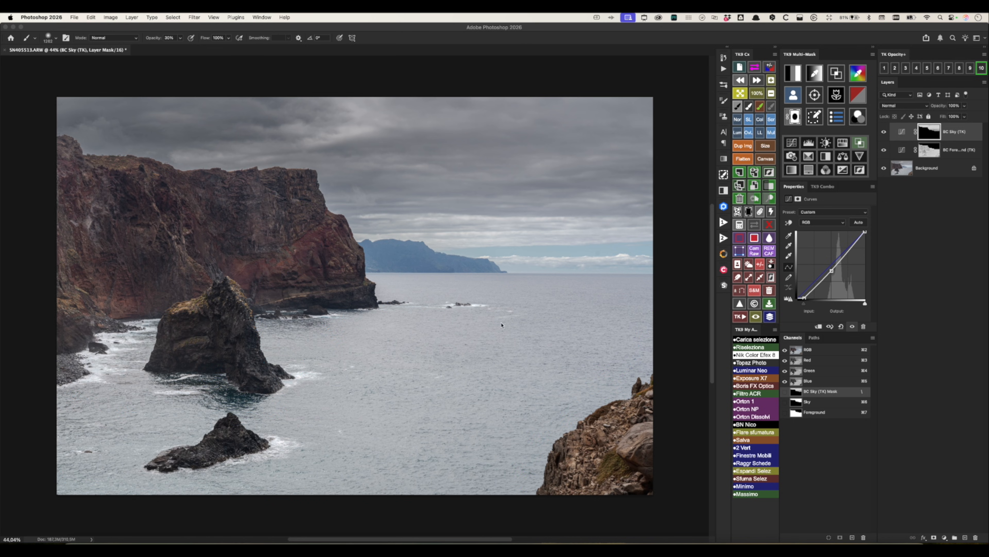
Select the large cliff by painting over it with the TK selection brush
click(724, 175)
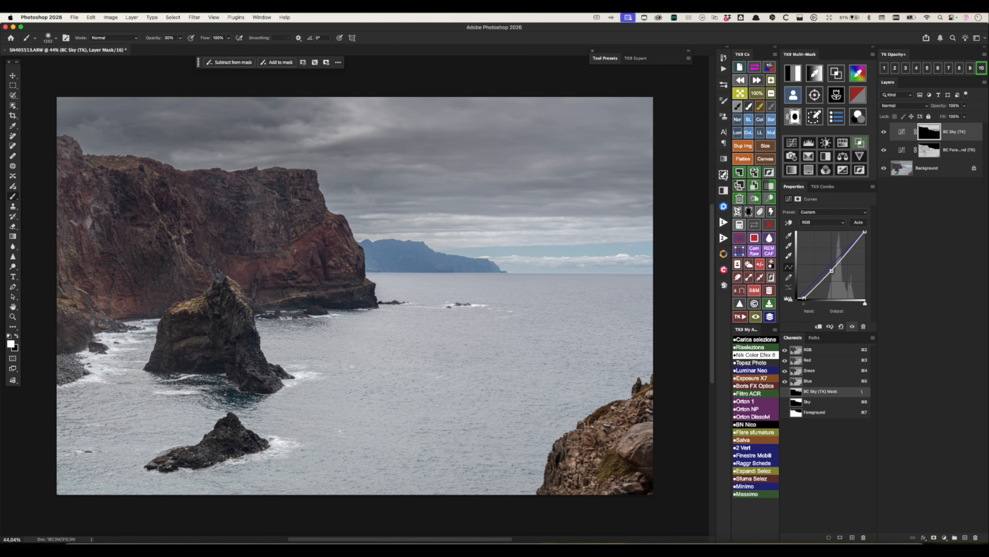
click(724, 176)
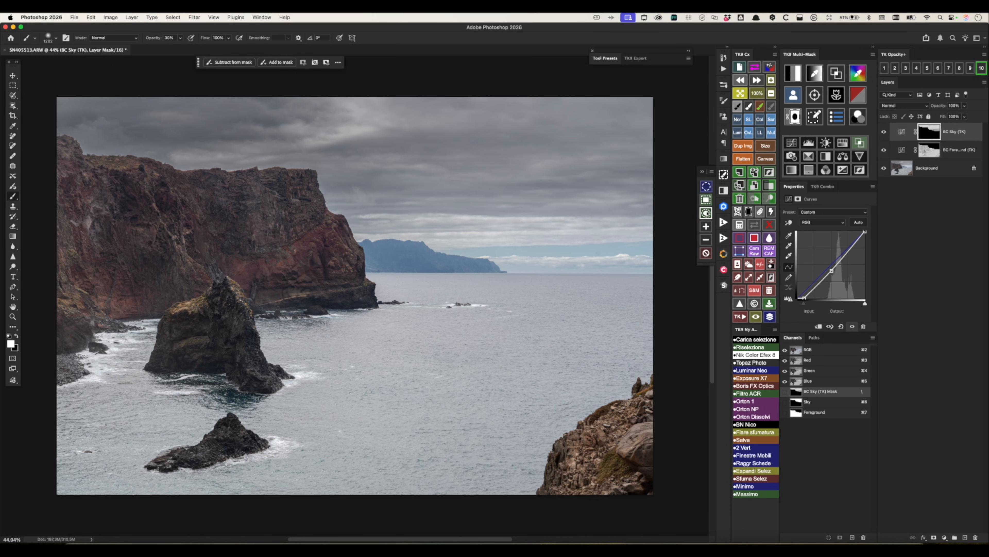
click(706, 212)
drag(239, 222, 195, 230)
mouse_move(74, 162)
mouse_down()
mouse_move(312, 234)
mouse_move(307, 281)
mouse_move(248, 330)
mouse_move(190, 287)
mouse_move(68, 307)
mouse_move(70, 190)
mouse_up()
click(706, 214)
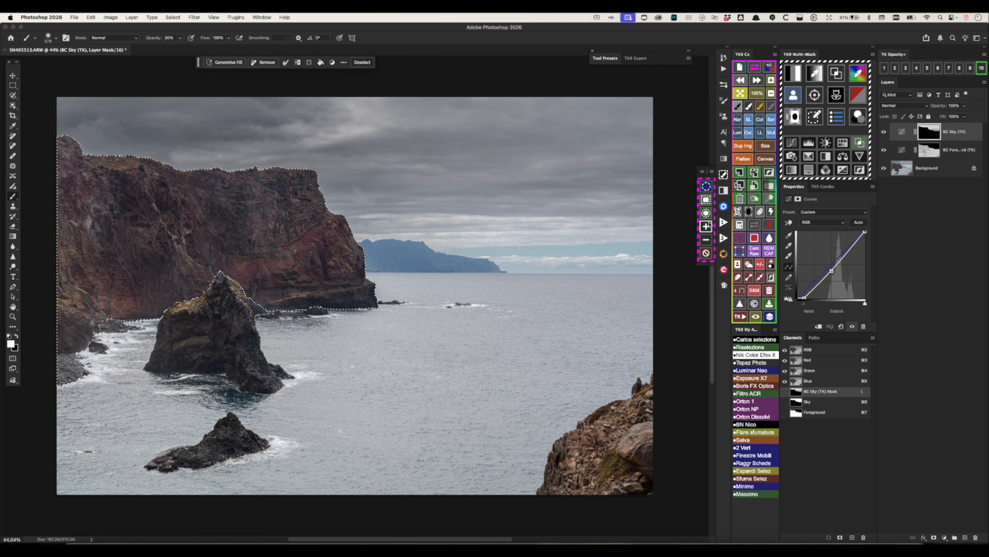
Add the sea stack, the small rock in the water and the foreground rocks to the selection with the selection brush
click(709, 225)
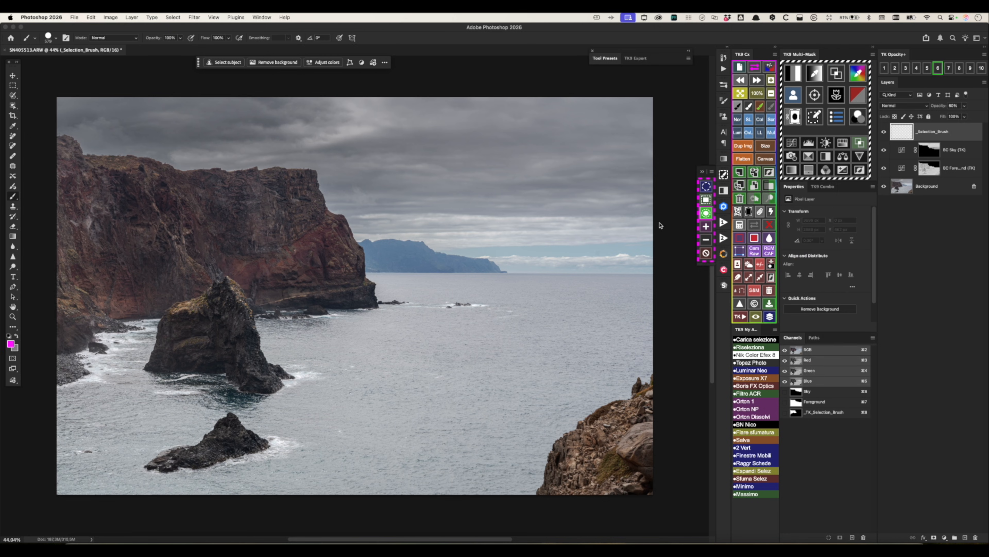
mouse_move(191, 343)
mouse_down()
mouse_move(164, 351)
mouse_move(217, 288)
mouse_move(268, 380)
mouse_move(168, 360)
mouse_up()
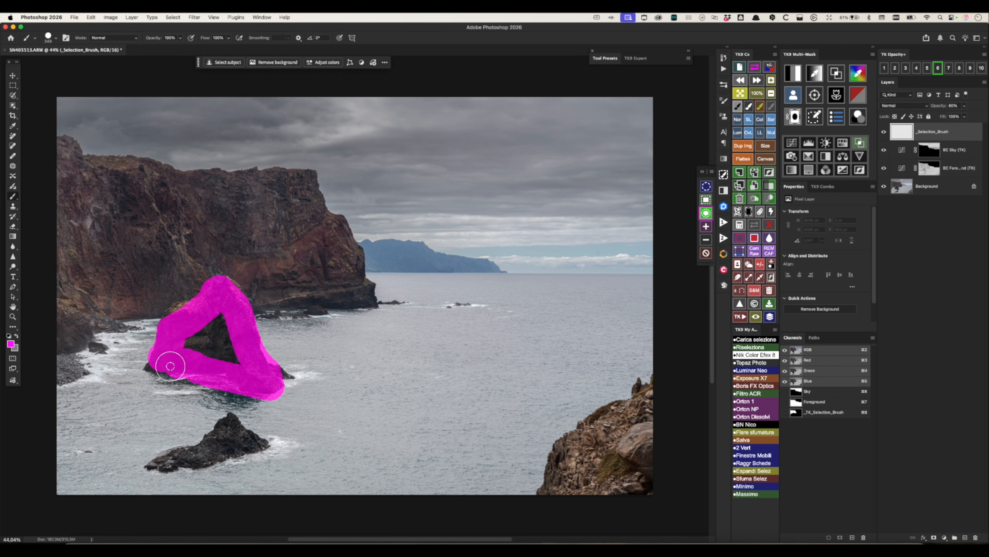
click(705, 213)
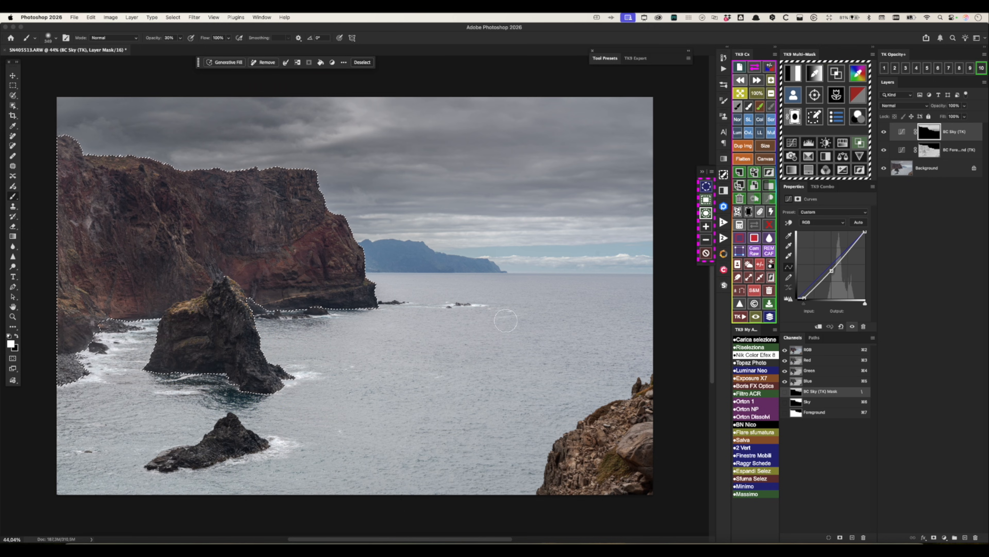
click(706, 213)
mouse_move(154, 466)
mouse_down()
mouse_move(250, 438)
mouse_move(195, 461)
mouse_up()
click(706, 212)
click(706, 213)
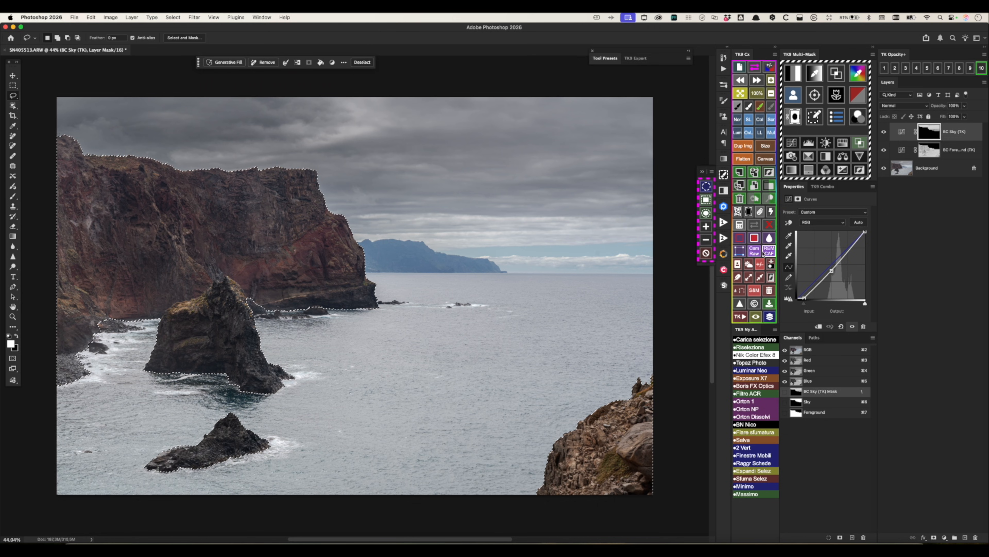
Save the rock selection as a channel named Rocks
click(771, 264)
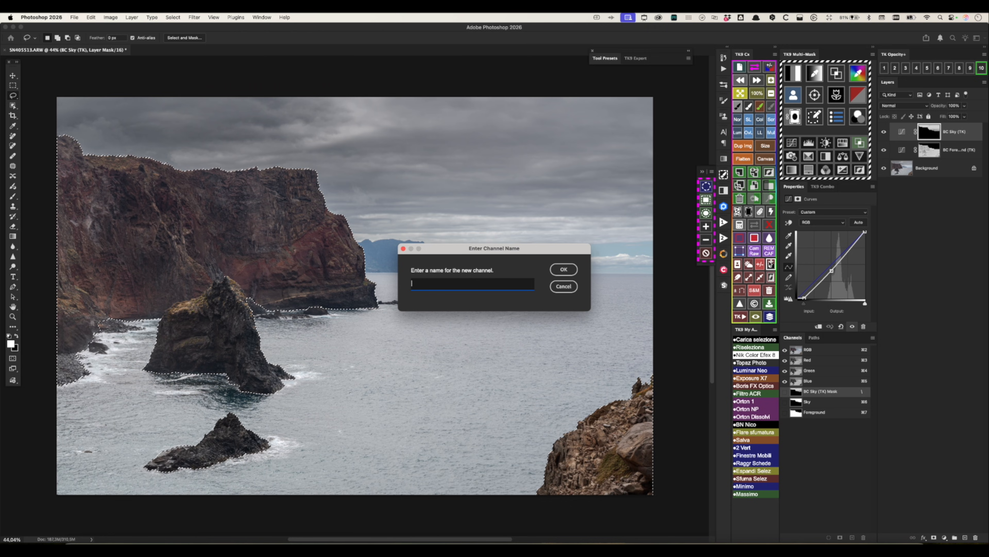
text(Rocks)
key(Return)
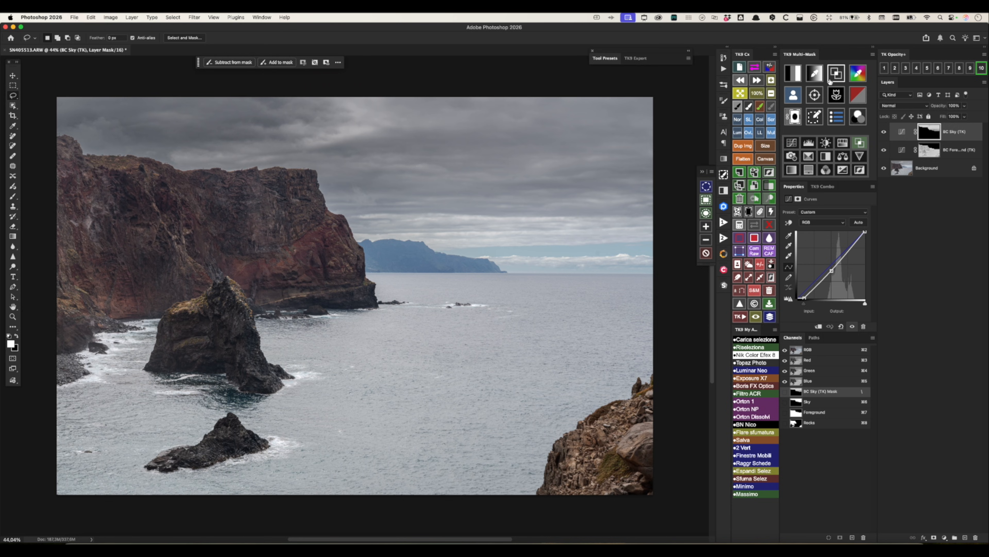
Calculate a water mask by subtracting the Rocks channel from the Foreground channel
click(795, 98)
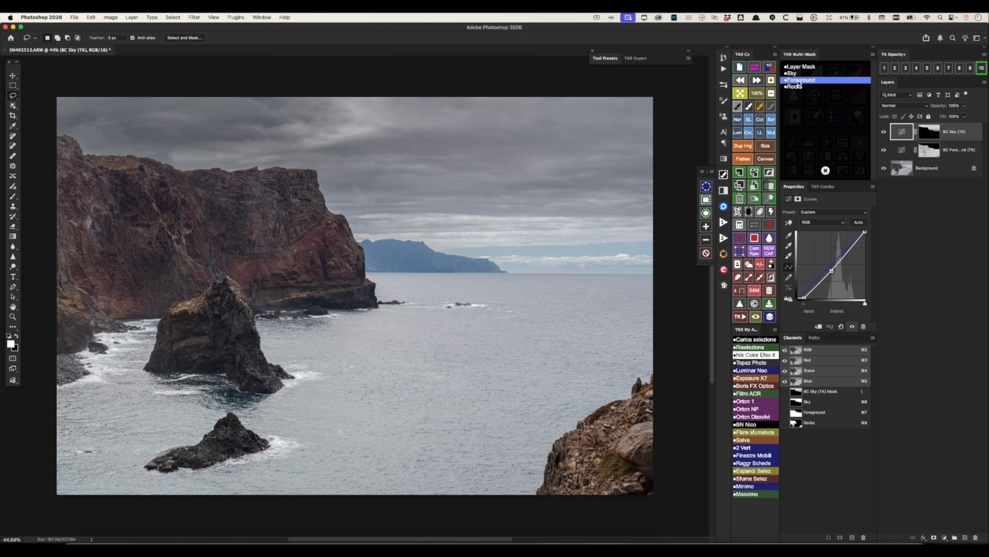
click(799, 81)
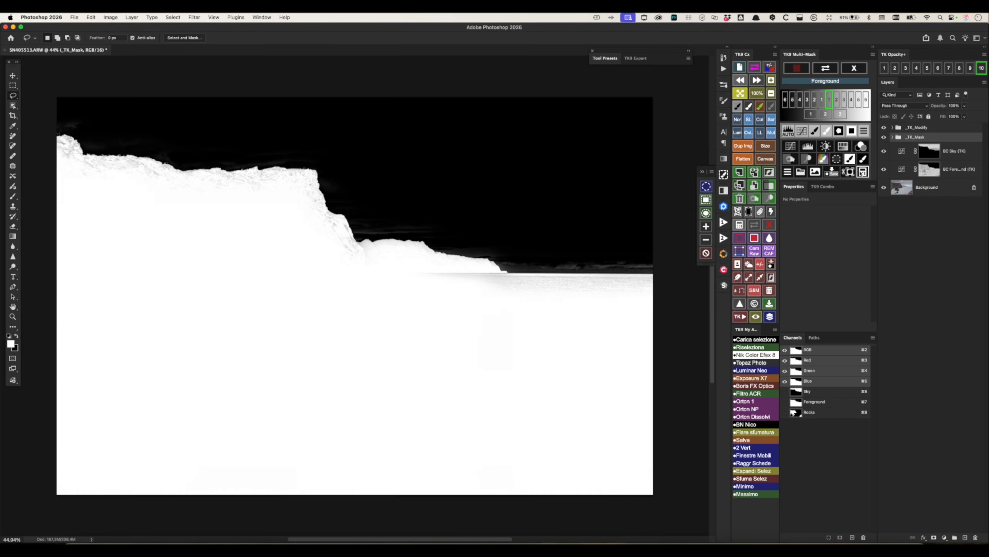
click(864, 173)
click(816, 159)
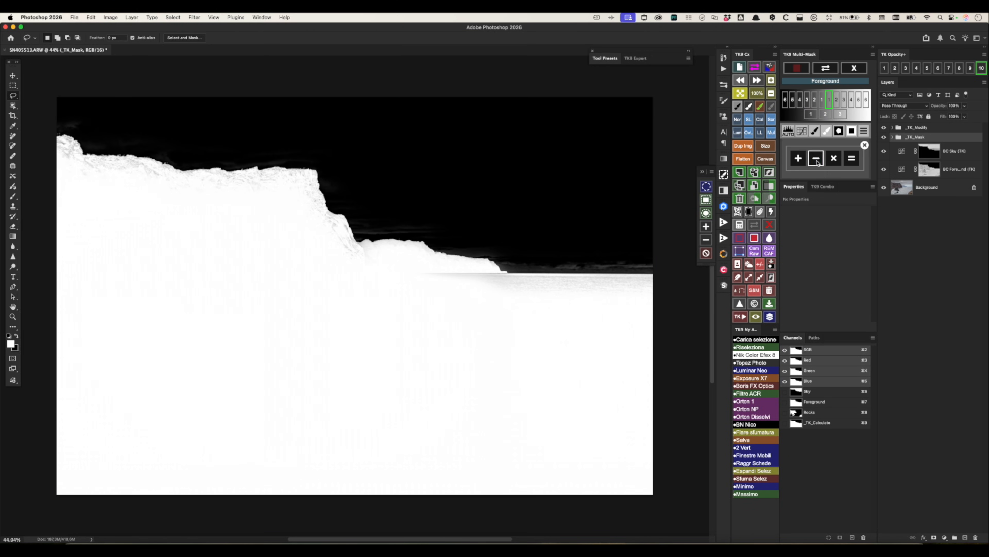
click(792, 95)
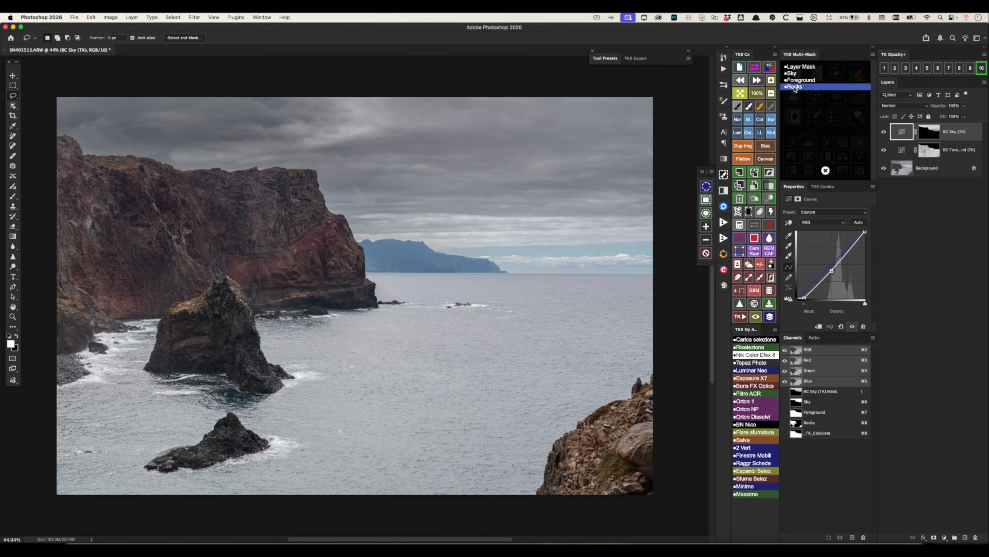
click(795, 88)
click(852, 159)
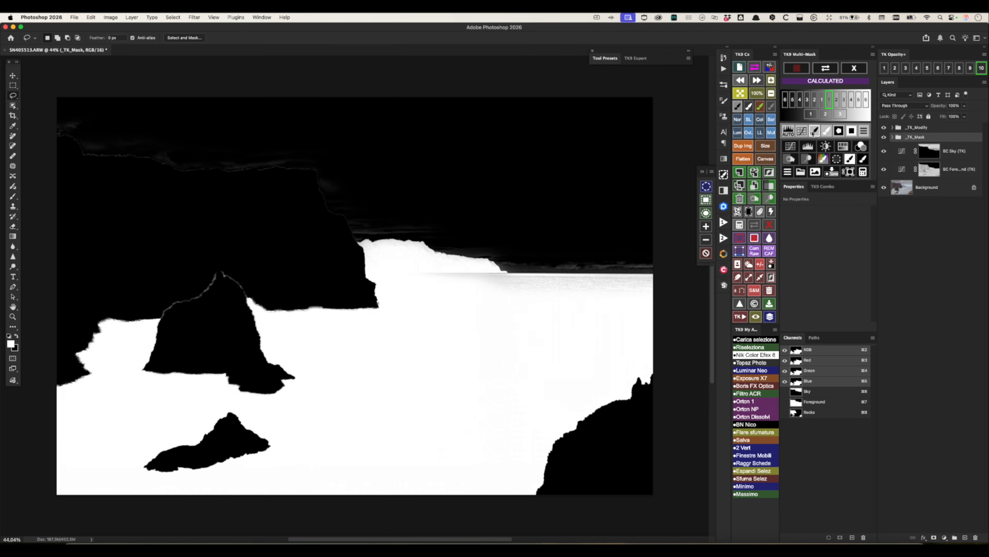
Paint black over the residual light edges around the sea stack, along the cliff top and in the sky of the calculated mask
click(814, 131)
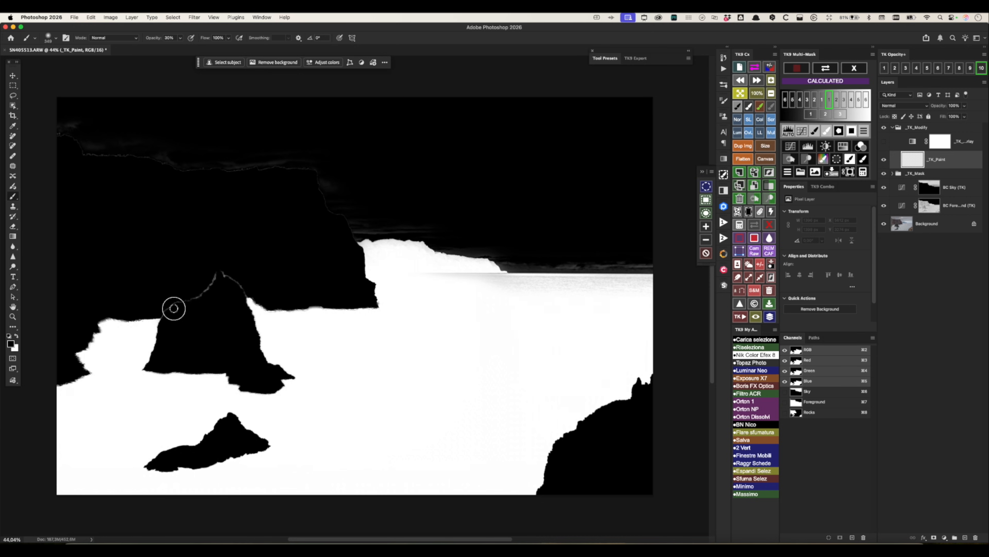
drag(157, 39, 329, 39)
mouse_move(176, 311)
mouse_down()
mouse_move(226, 267)
mouse_move(241, 287)
mouse_up()
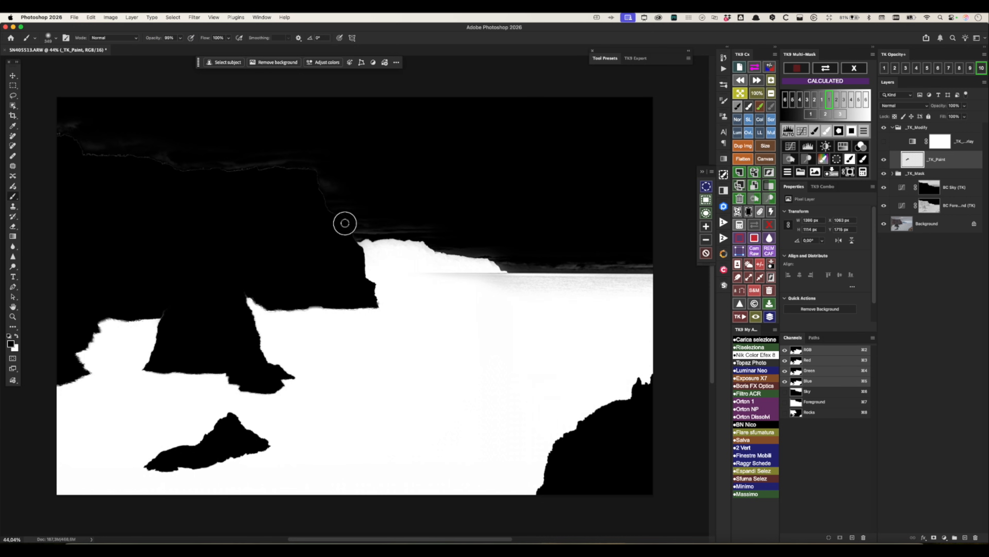
mouse_move(405, 214)
mouse_down()
mouse_move(149, 165)
mouse_move(83, 162)
mouse_up()
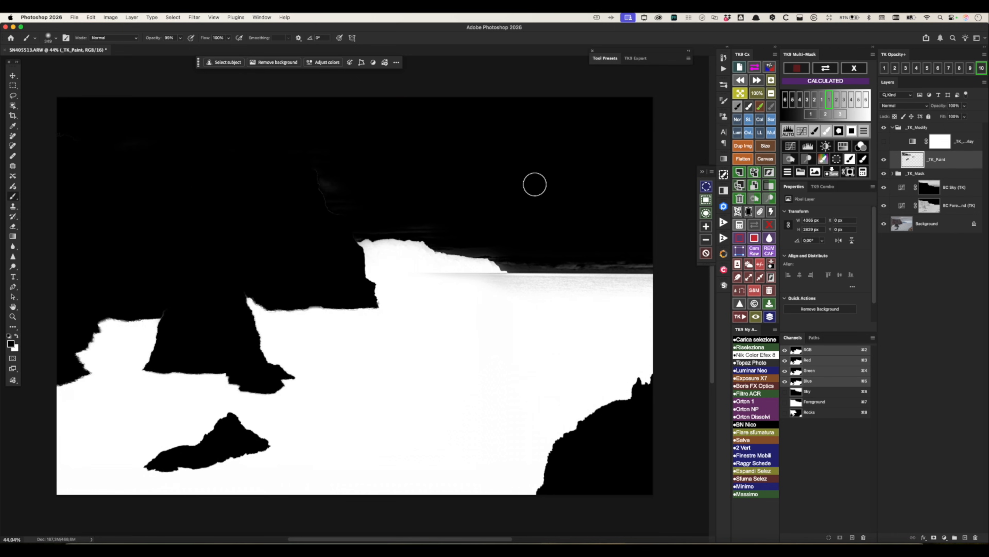
drag(528, 256, 658, 254)
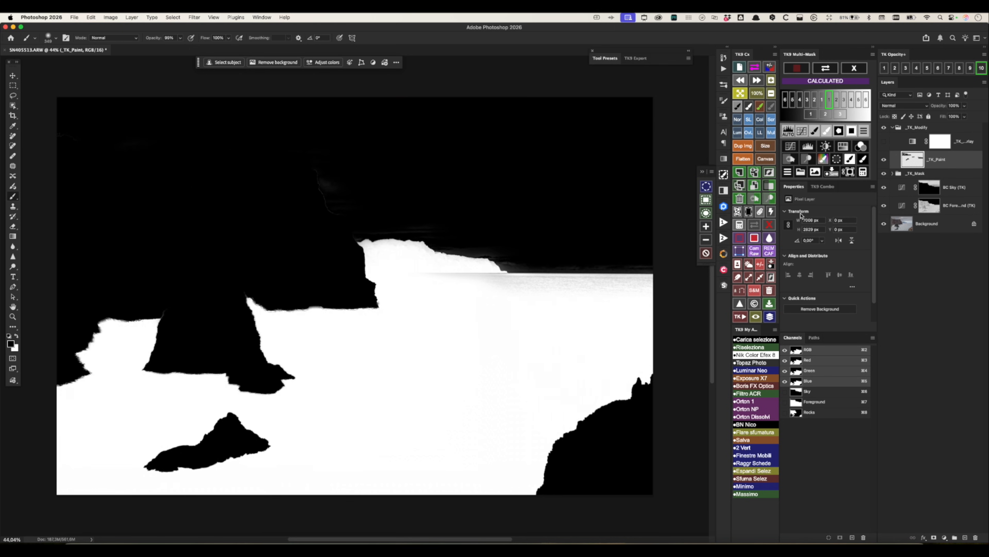
Dodge the gray areas of the sea just below the horizon in the mask, using the Highlights range at 50% exposure
click(811, 168)
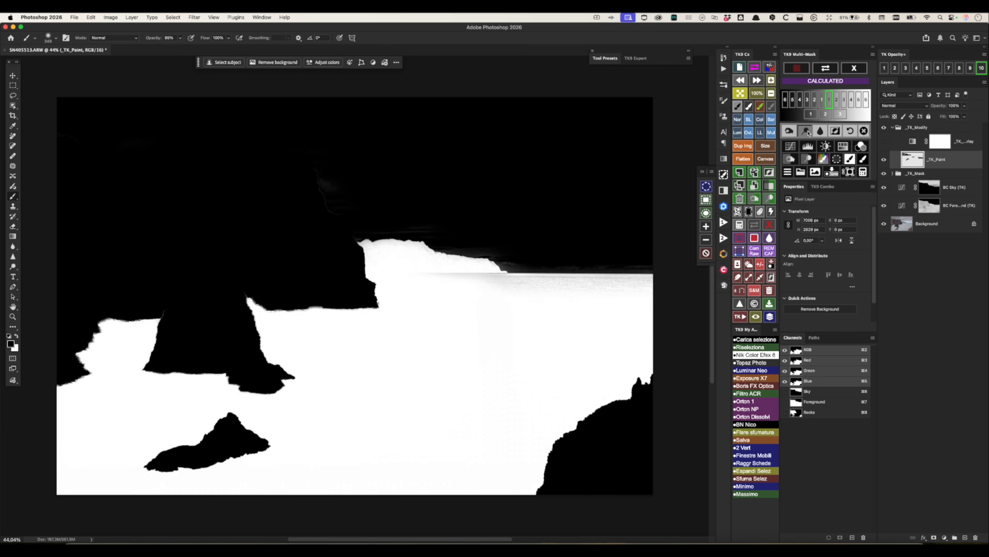
click(805, 130)
drag(519, 316, 475, 303)
drag(602, 299, 446, 294)
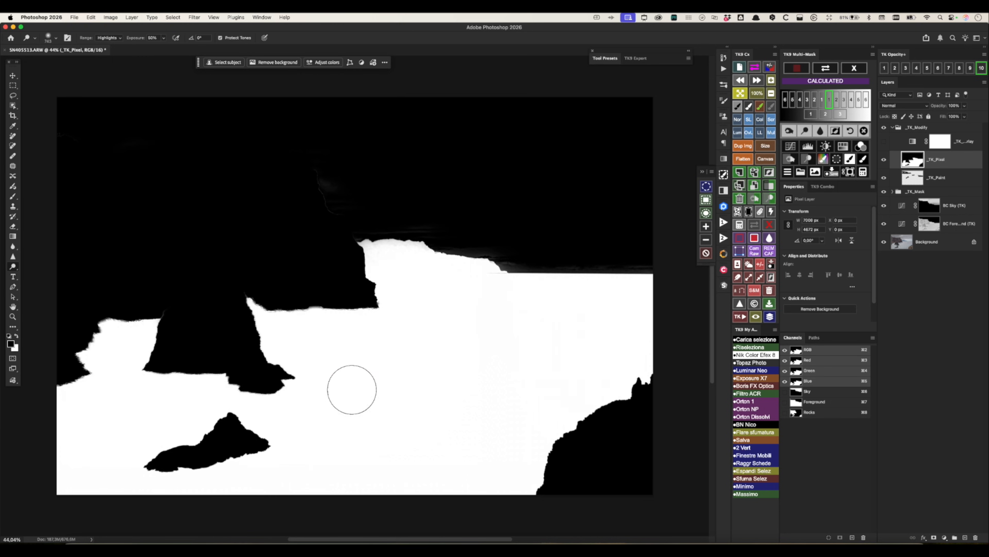
Save the refined mask as a channel named Water
click(832, 173)
text(Wa)
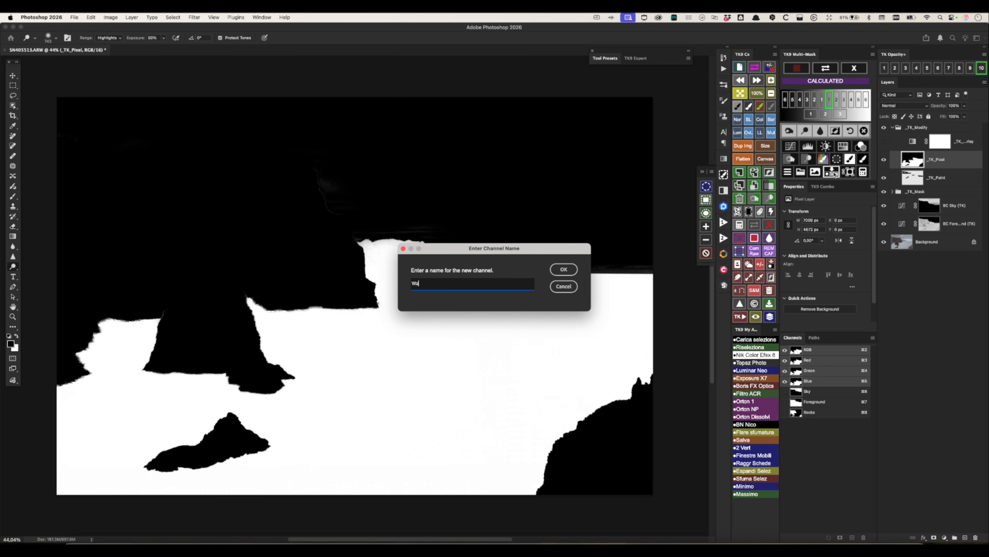
text(ter)
key(Return)
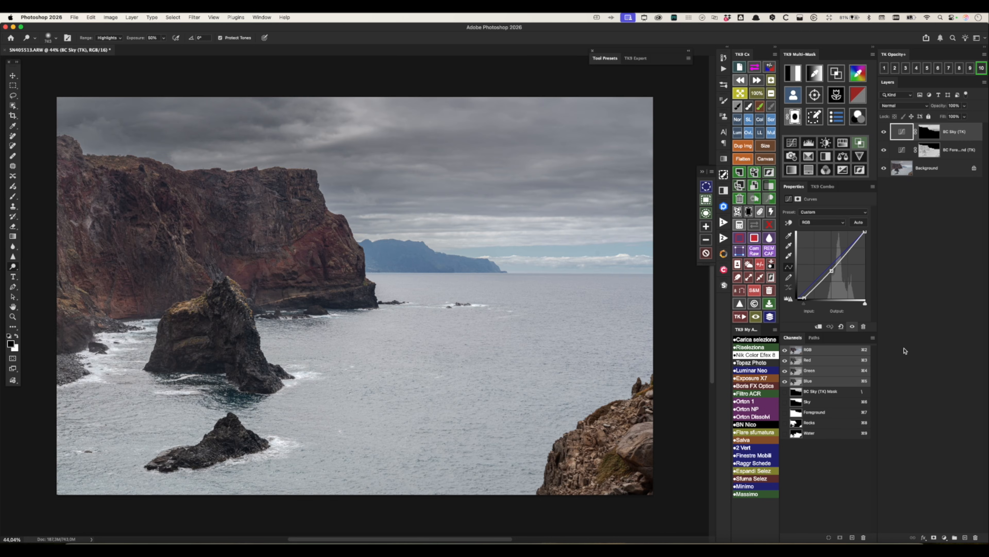
Inspect the Sky, Foreground, Rocks and Water channels one by one and return to the RGB composite
key(b)
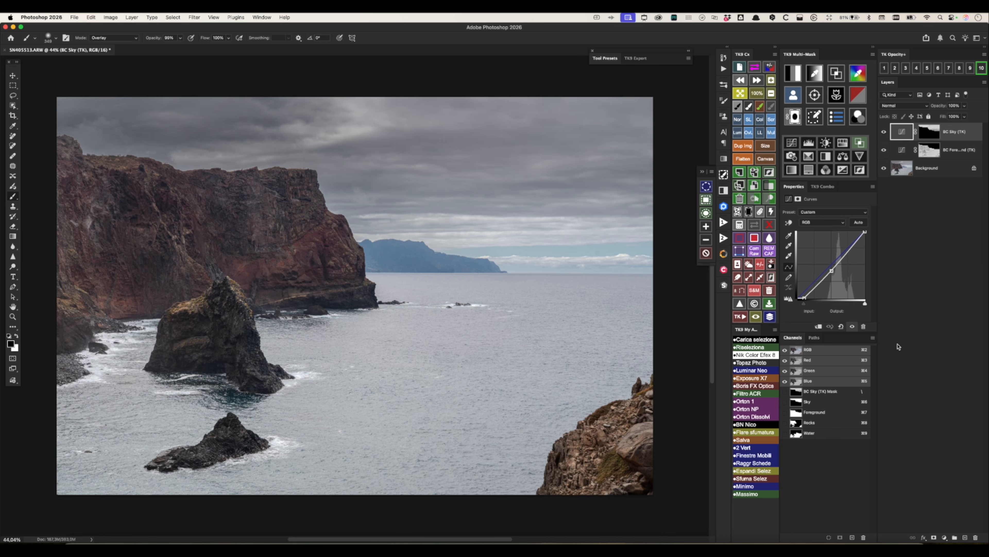
click(798, 404)
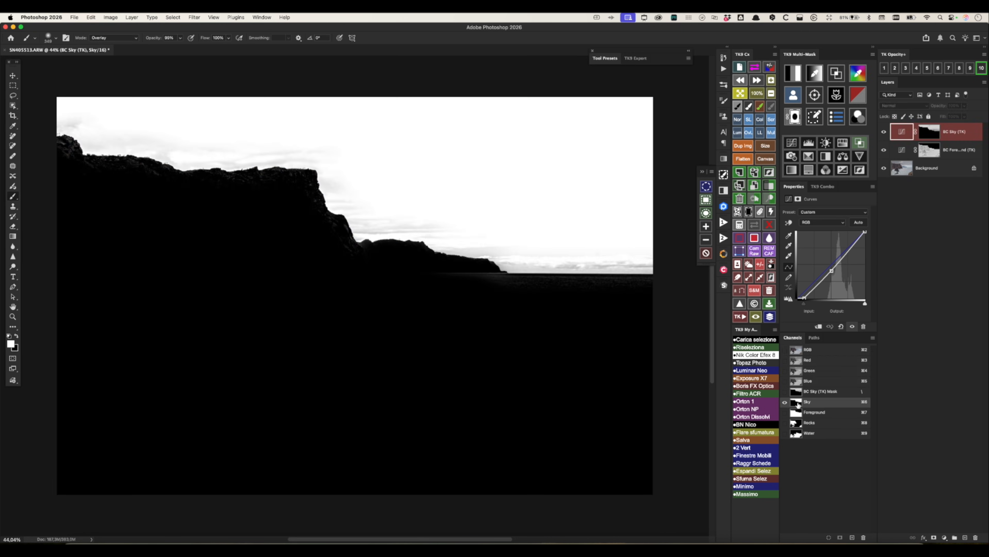
click(796, 412)
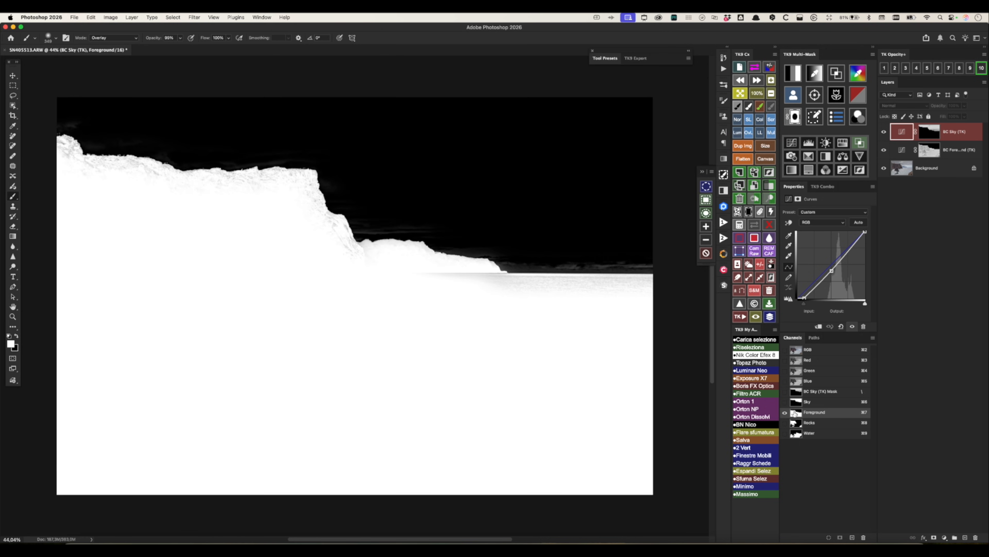
click(796, 424)
click(797, 434)
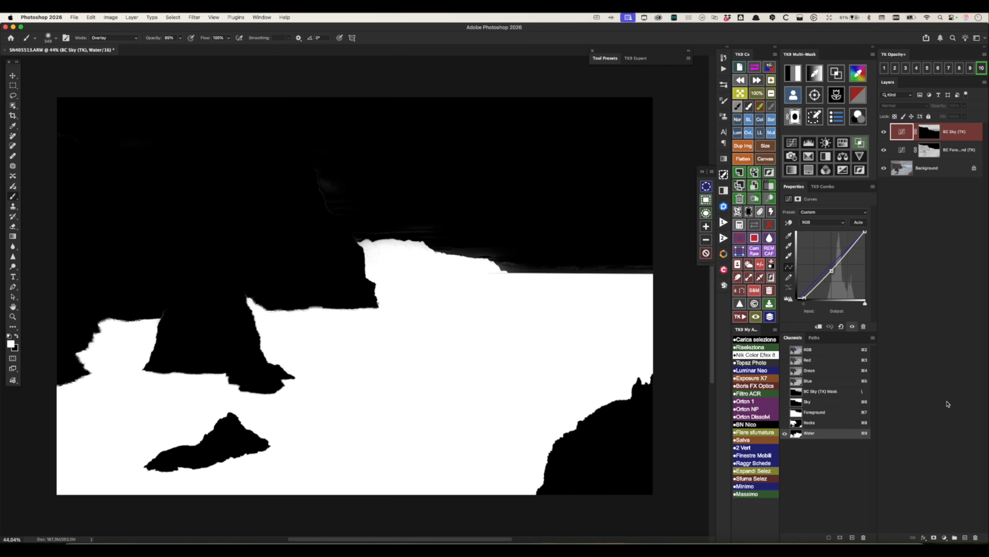
click(799, 349)
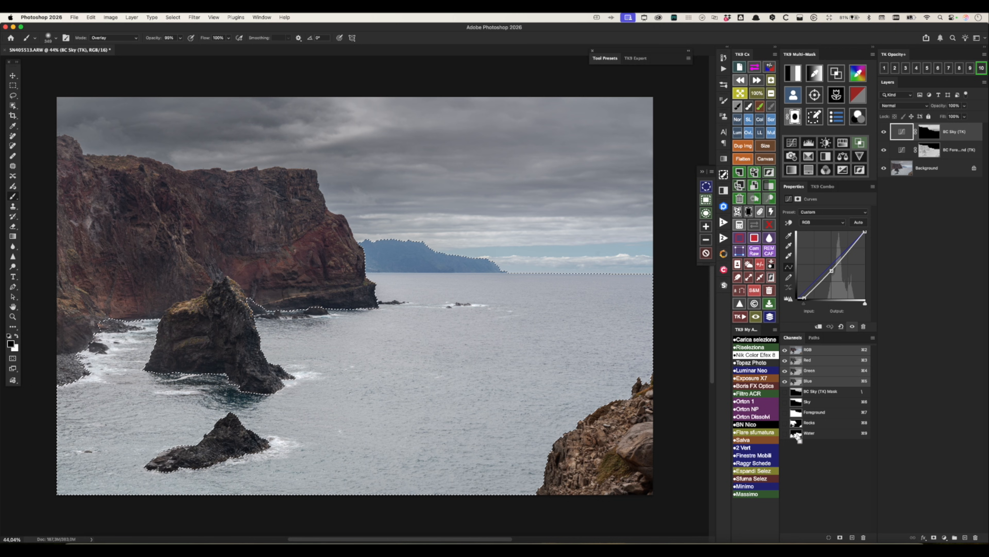
Load the Water channel as a selection, add a Color Grading layer masked to it, and tint its midtones blue (H 207, S 17)
super+click(797, 436)
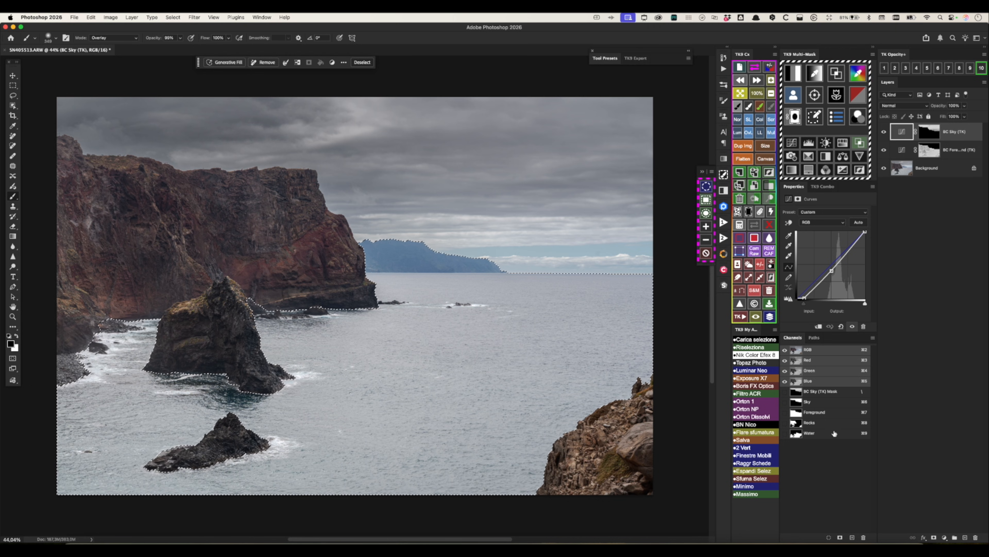
click(859, 119)
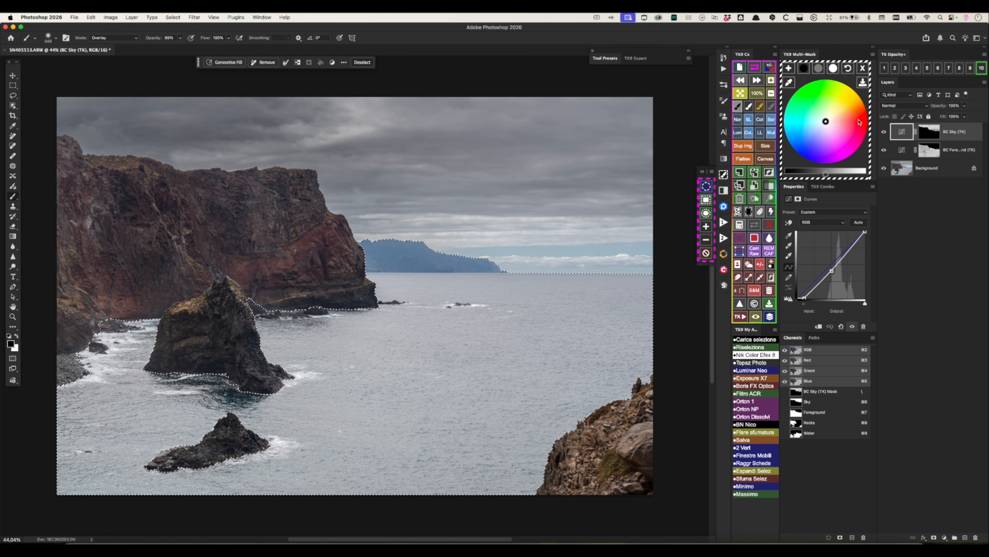
click(828, 99)
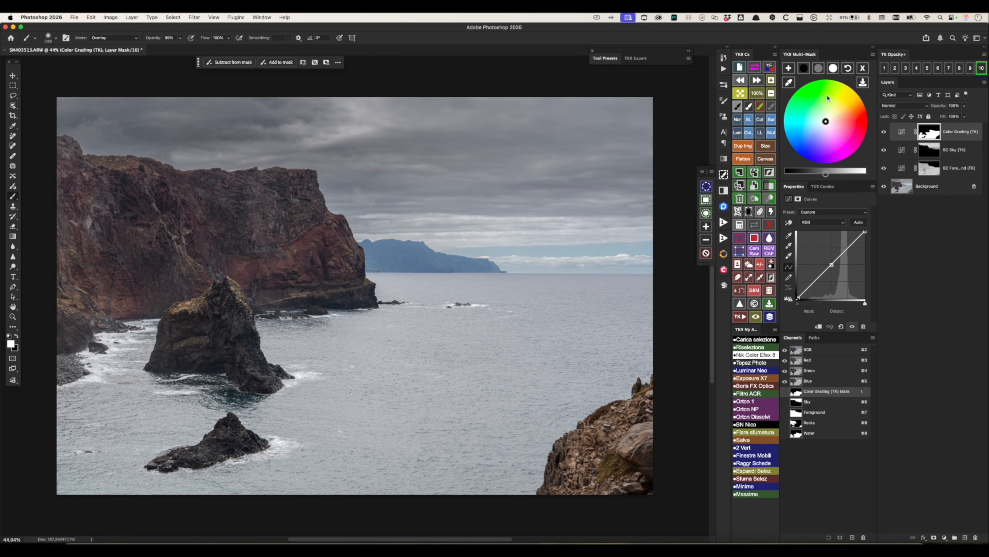
click(819, 69)
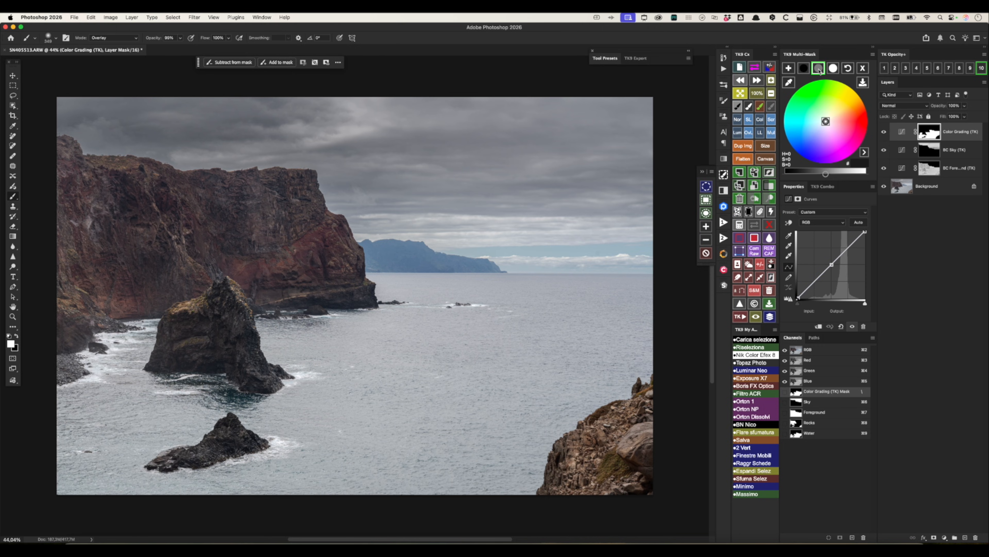
click(817, 128)
drag(816, 128, 819, 125)
Add a second Color Grading layer and fill its mask with the saved Sky channel
click(789, 69)
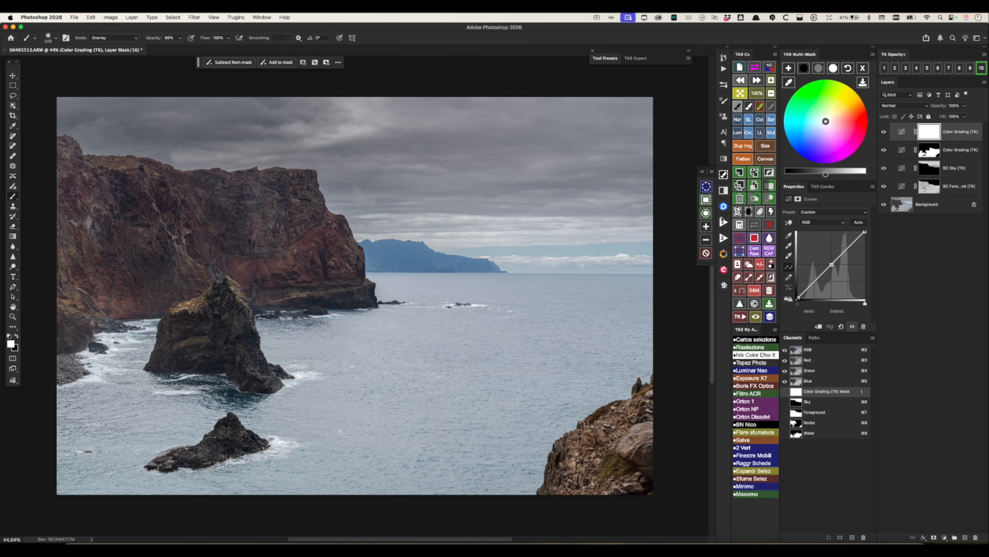
click(740, 225)
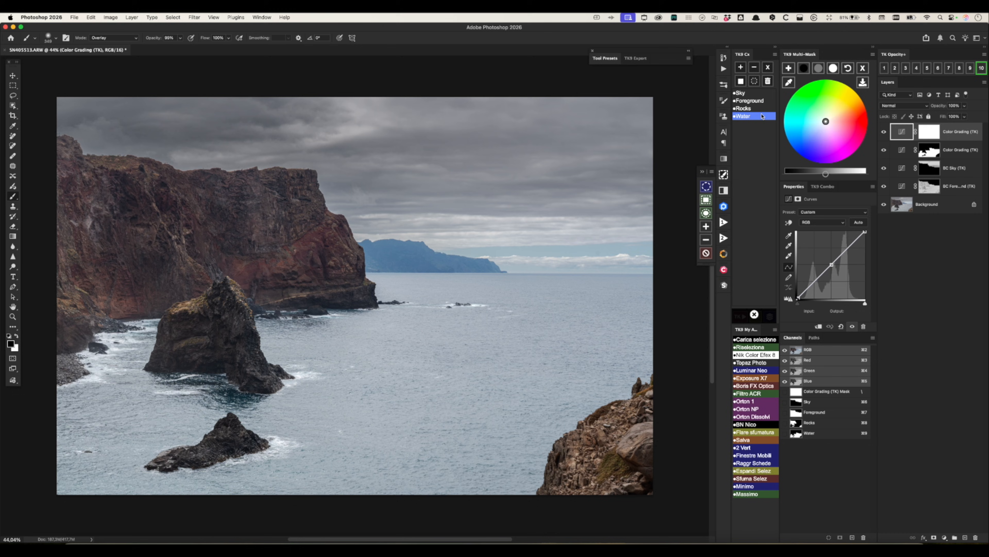
click(746, 93)
click(742, 81)
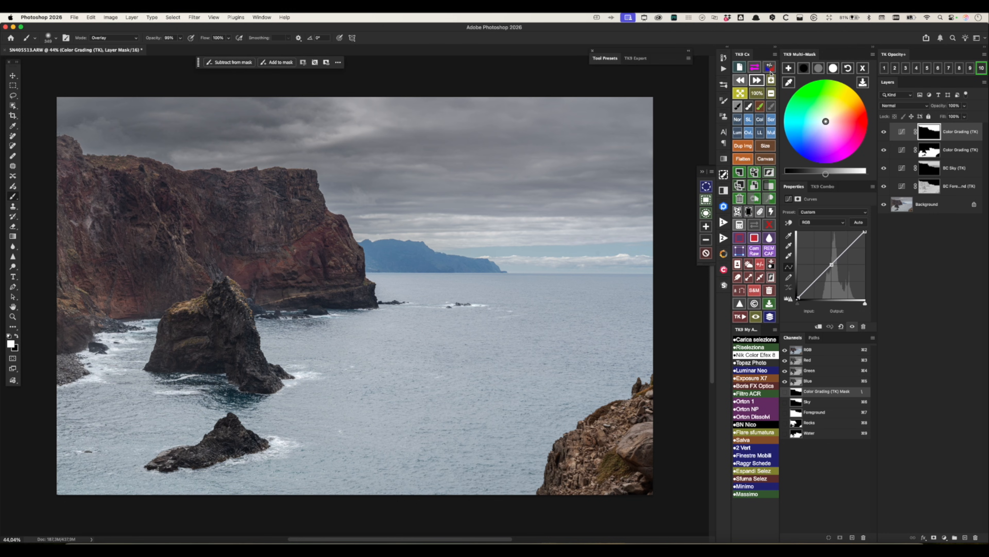
Tint the midtones of the sky's Color Grading layer toward a muted cyan-blue
click(903, 132)
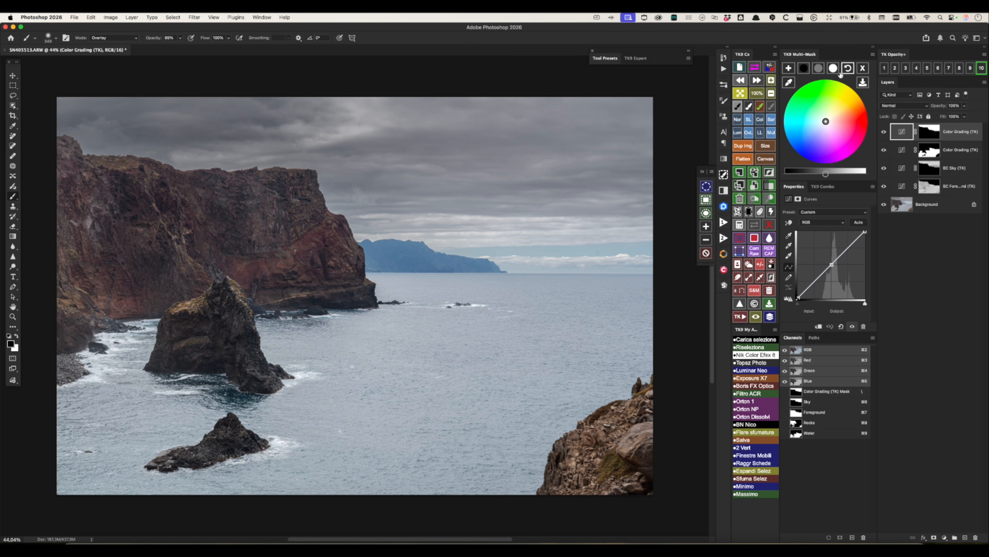
click(819, 69)
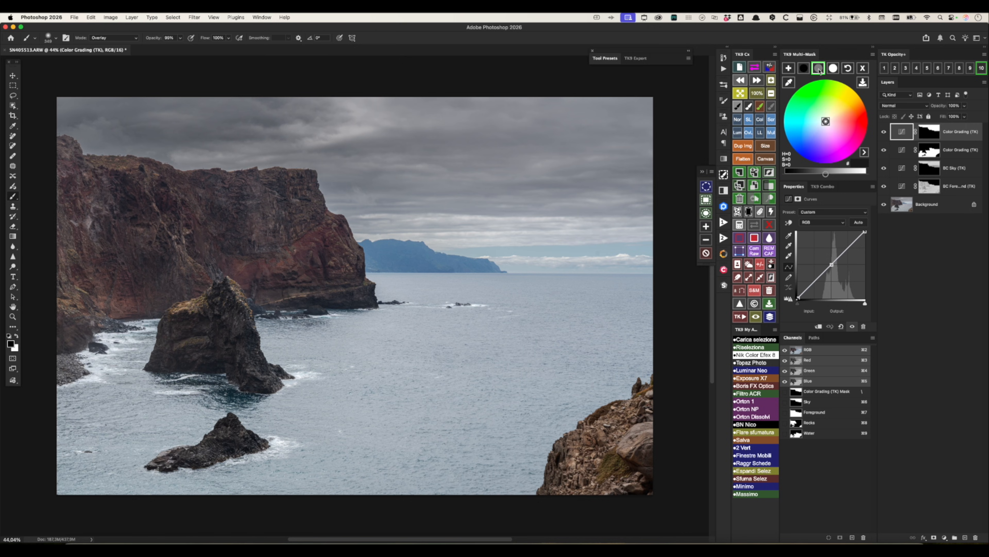
click(817, 126)
click(863, 72)
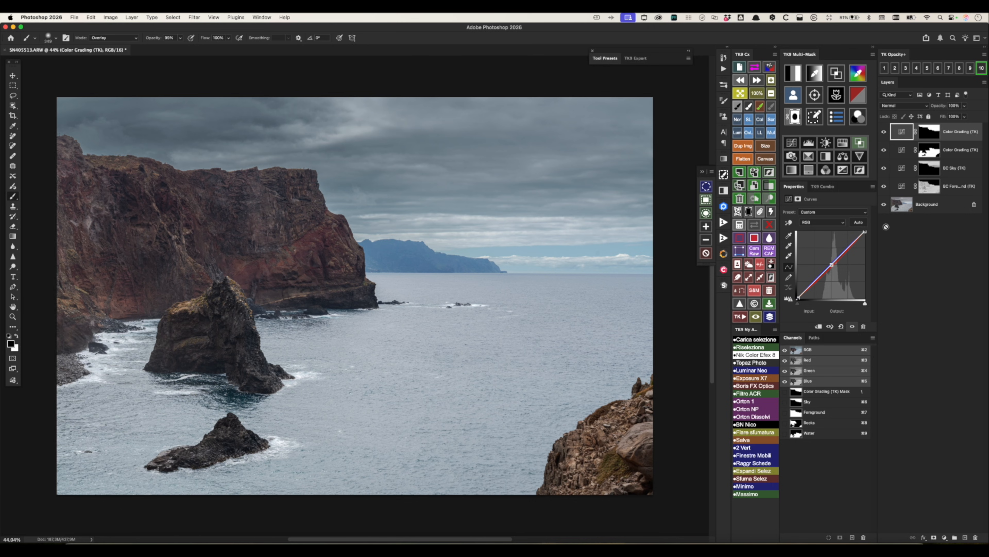
Lower the midtone brightness of the water's Color Grading layer to -12 and compare the image with that layer off and on
click(902, 152)
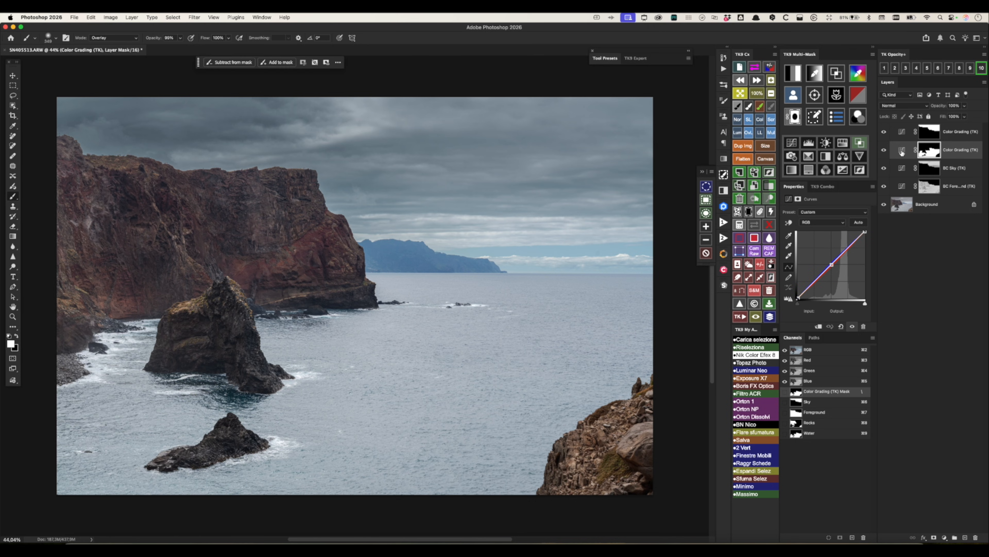
click(858, 94)
click(819, 67)
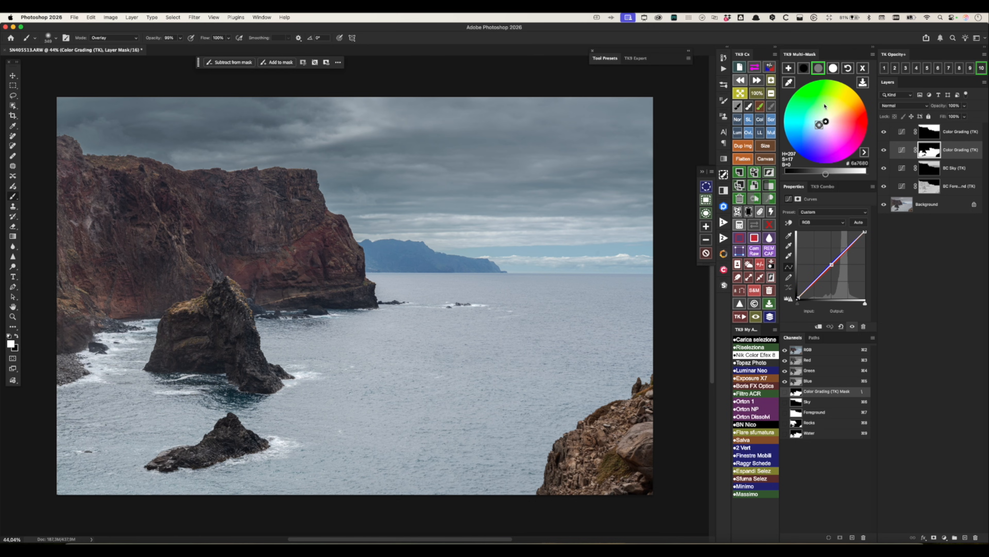
drag(826, 176, 821, 179)
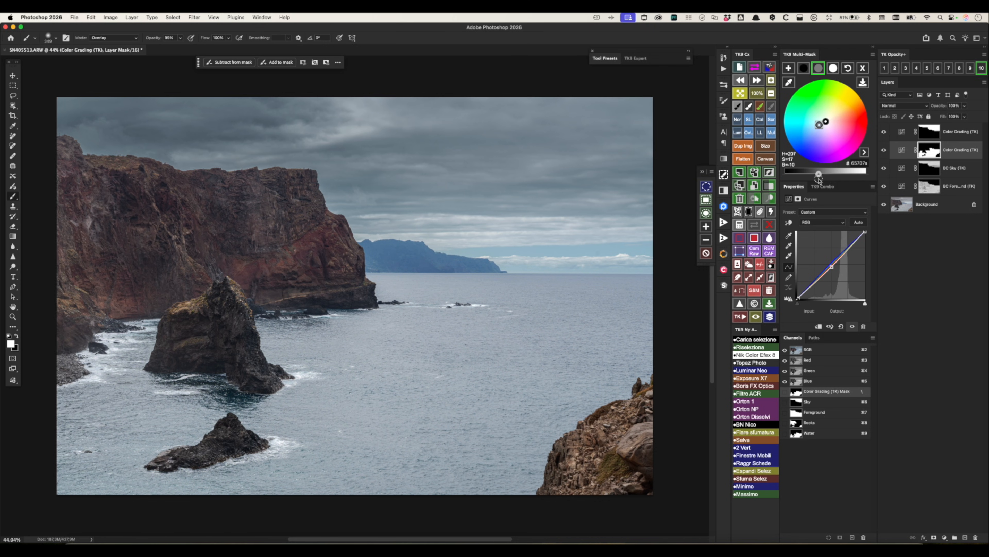
click(884, 150)
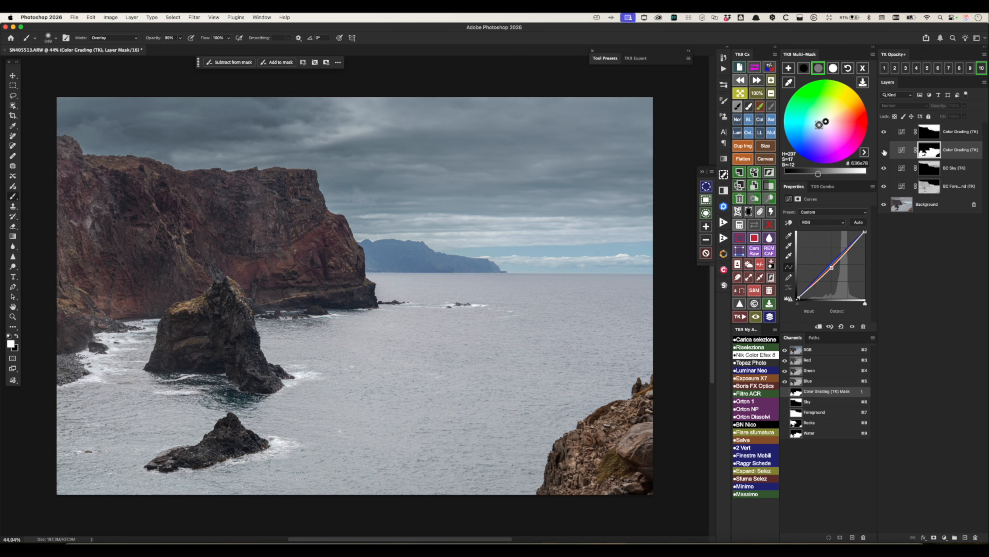
click(884, 150)
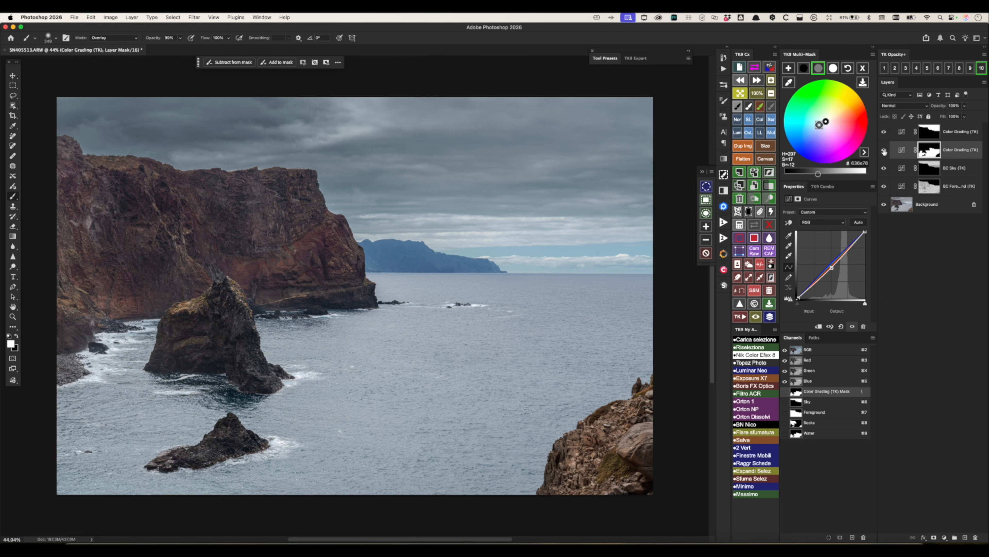
click(863, 68)
Create a Paint Contrast layer above all adjustments with a cliff-sampled hue intensified to the muted red 984559
key(alt+bracketright)
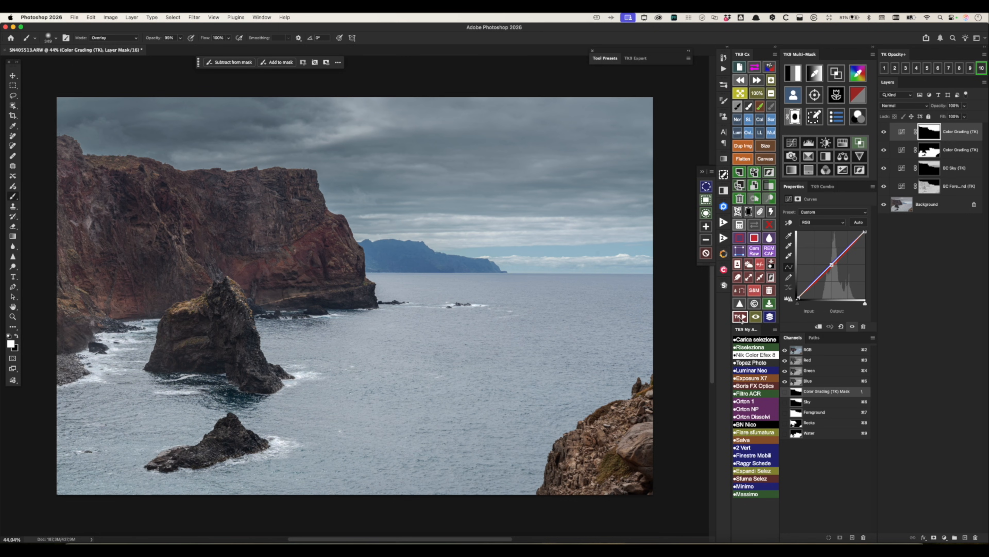
click(740, 317)
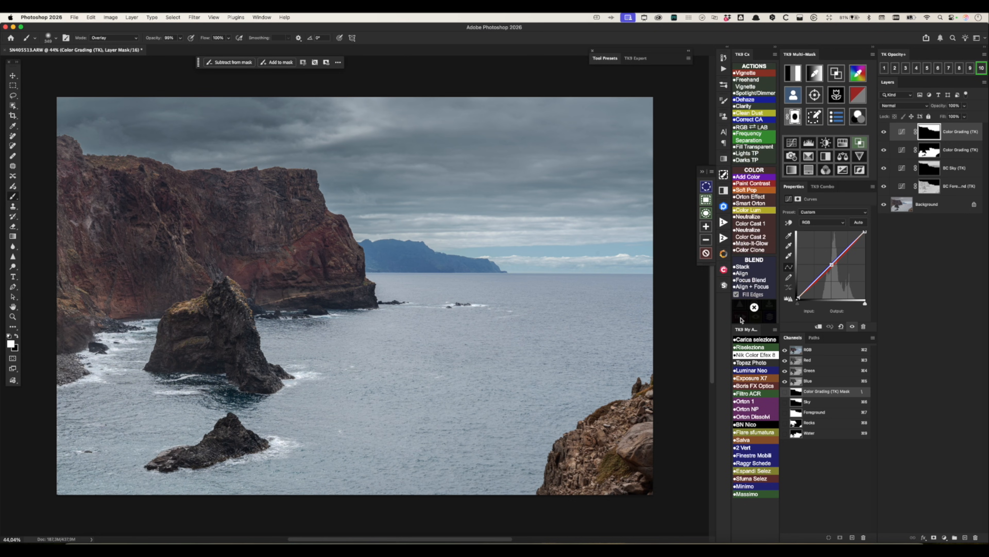
click(750, 176)
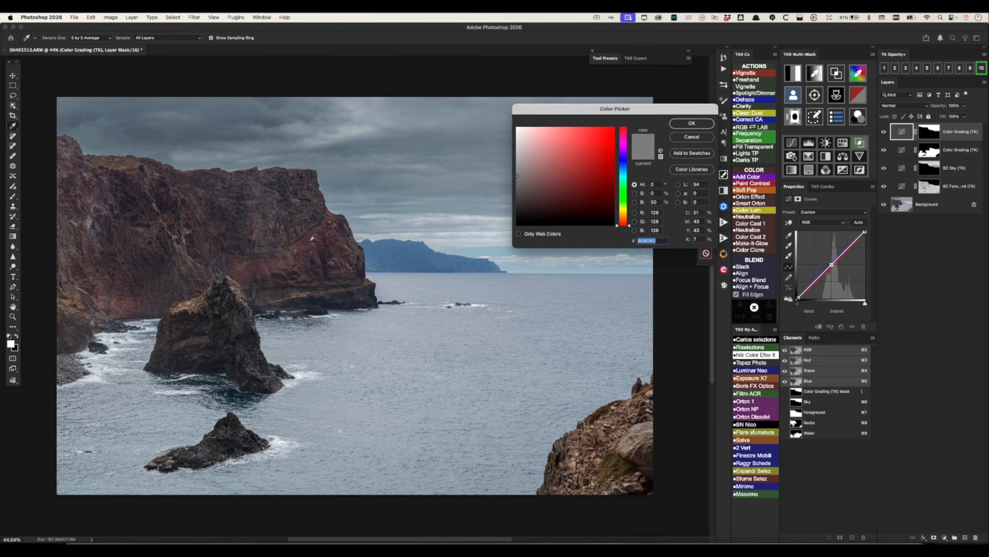
click(311, 237)
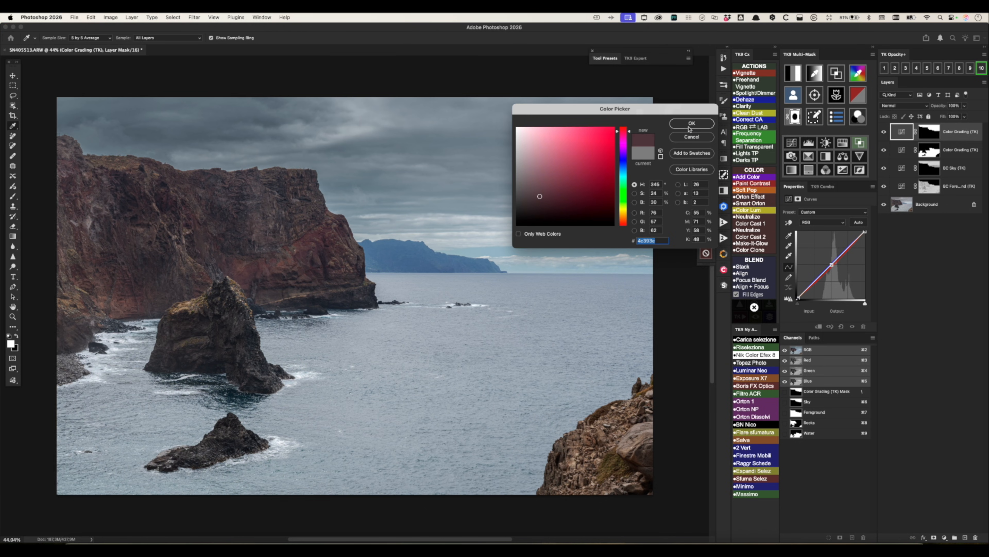
drag(546, 195, 570, 166)
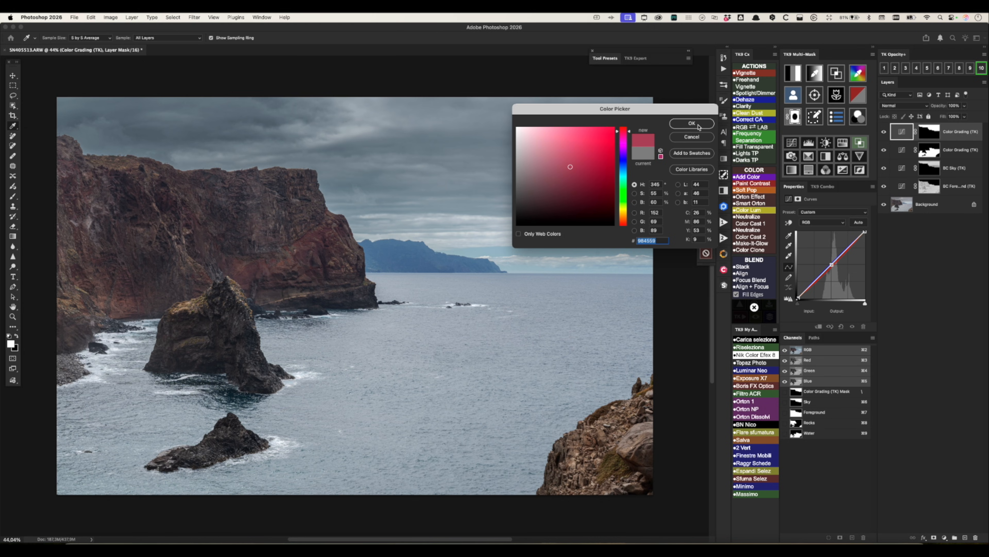
click(697, 123)
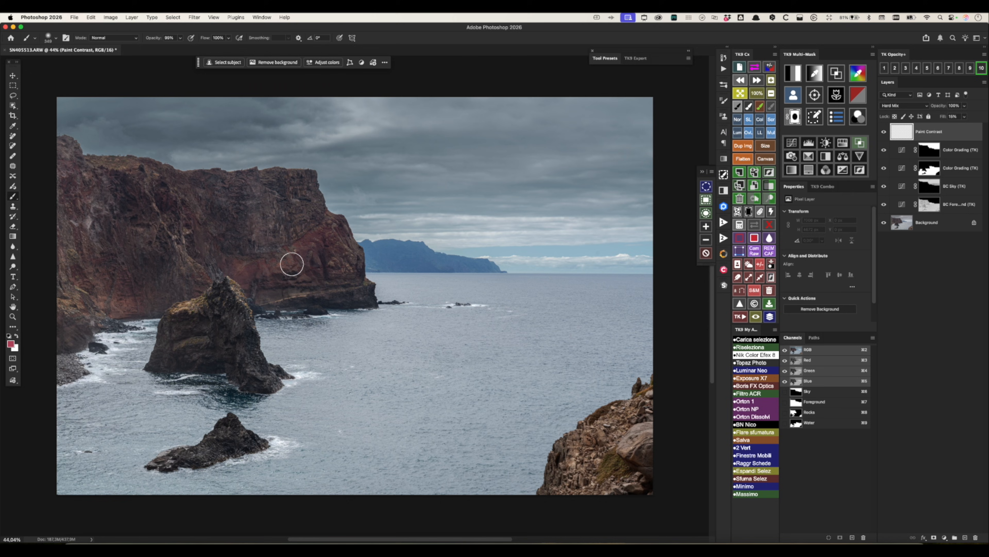
Lower the brush opacity to 10% and paint the red over the cliff face on the Paint Contrast layer
drag(155, 39, 193, 41)
key(2)
ctrl+alt+drag(249, 261, 326, 232)
mouse_move(221, 269)
mouse_down()
mouse_move(114, 298)
mouse_move(76, 294)
mouse_move(93, 273)
mouse_move(68, 237)
mouse_move(71, 192)
mouse_move(85, 261)
mouse_move(106, 281)
mouse_move(311, 251)
mouse_move(212, 264)
mouse_move(296, 290)
mouse_up()
Sample a sea stack color, brighten it to light orange, paint it over the stack and cliff top, and compare before and after
key(n)
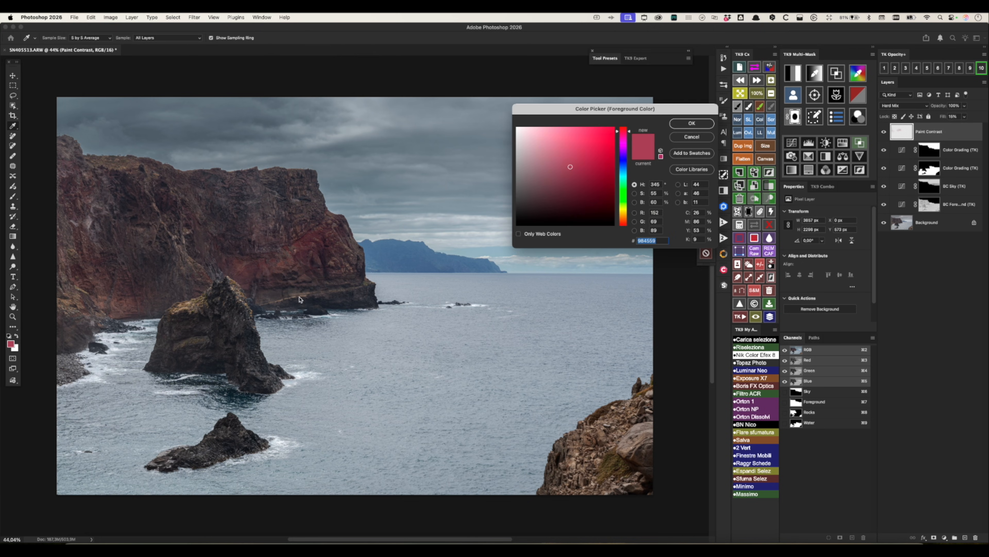
click(192, 299)
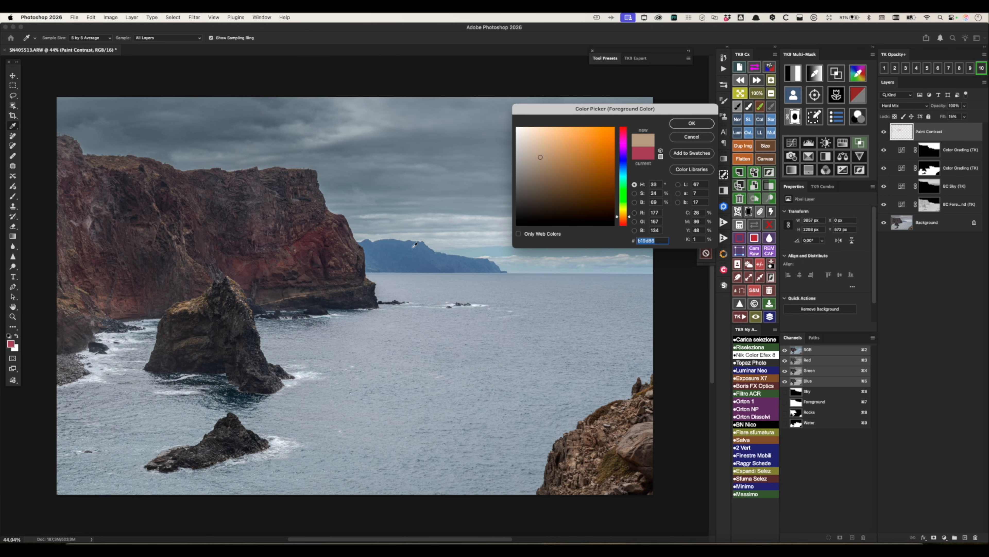
click(554, 146)
click(692, 123)
mouse_move(203, 300)
mouse_down()
mouse_move(183, 304)
mouse_move(226, 288)
mouse_move(244, 308)
mouse_up()
mouse_move(124, 166)
mouse_down()
mouse_move(139, 166)
mouse_move(103, 166)
mouse_up()
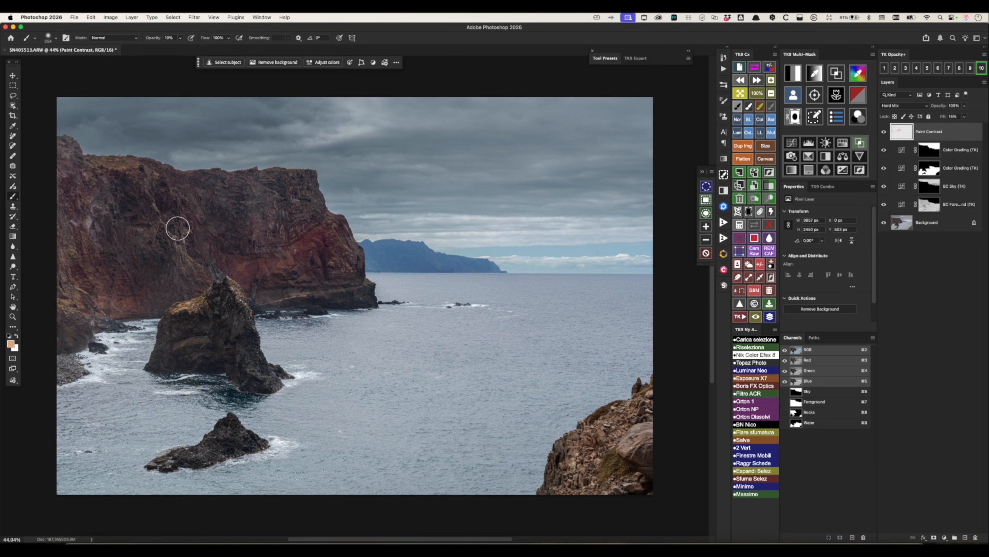
click(757, 317)
click(757, 317)
click(757, 317)
Brush a selection over the near rocks in the photo's lower-right corner and extend it to the image edge
click(706, 213)
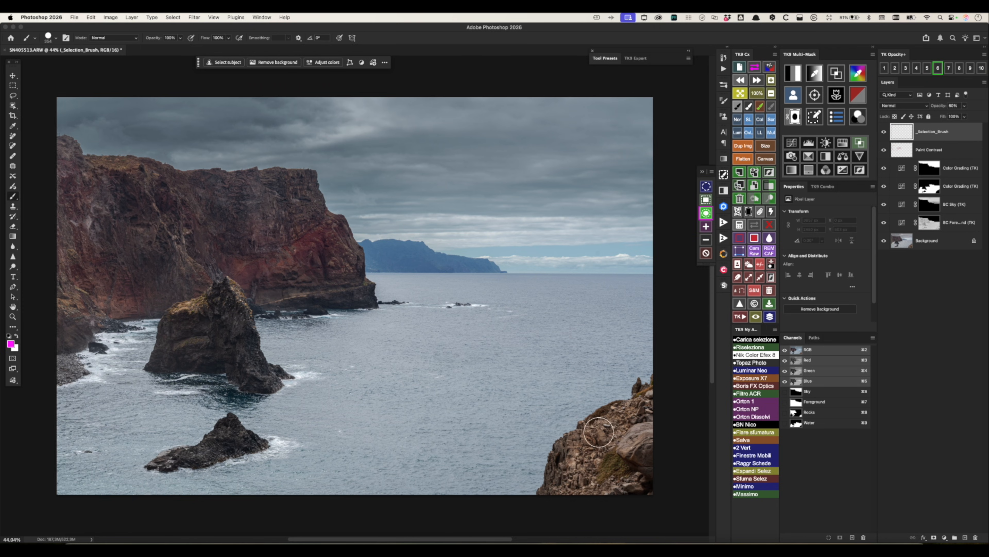
mouse_move(648, 394)
mouse_down()
mouse_move(586, 427)
mouse_move(559, 473)
mouse_move(646, 425)
mouse_move(638, 455)
mouse_move(567, 491)
mouse_move(648, 465)
mouse_up()
click(706, 212)
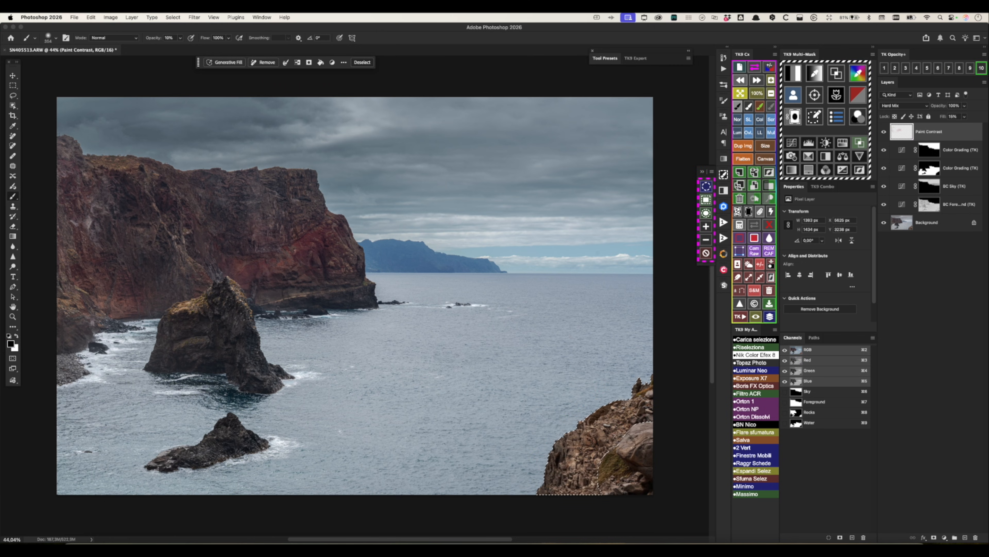
mouse_move(655, 413)
mouse_down()
mouse_move(596, 442)
mouse_move(575, 489)
mouse_move(673, 500)
mouse_move(681, 425)
mouse_up()
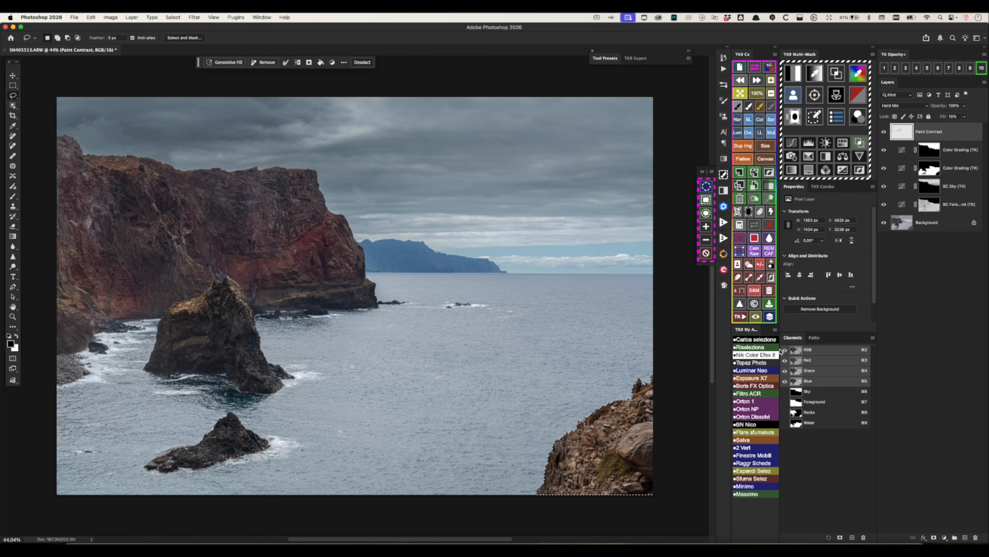
Add a Curves layer for the selected rocks, darken it at input 110, output 85, and restrict it with Blend If to Midtones 2
click(792, 142)
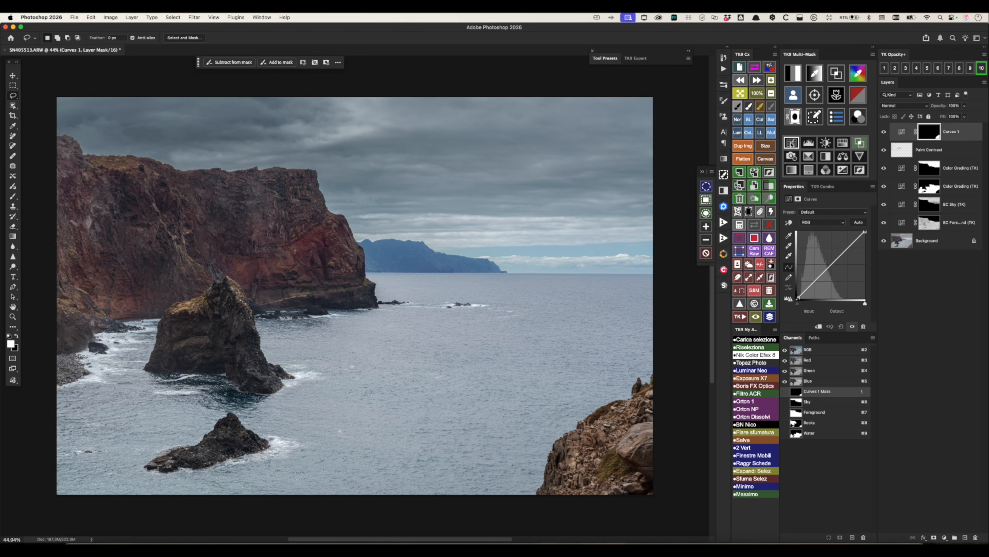
drag(826, 269, 827, 276)
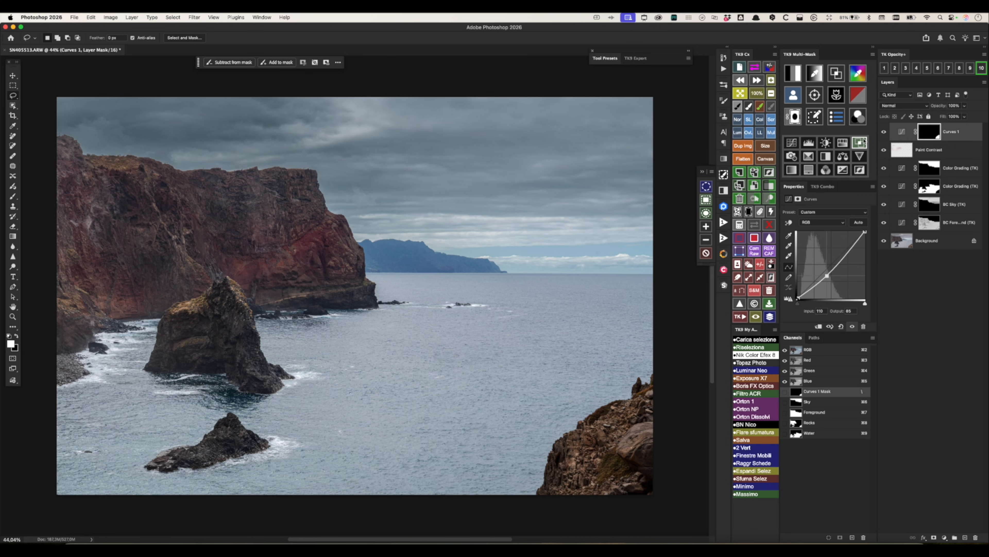
click(858, 144)
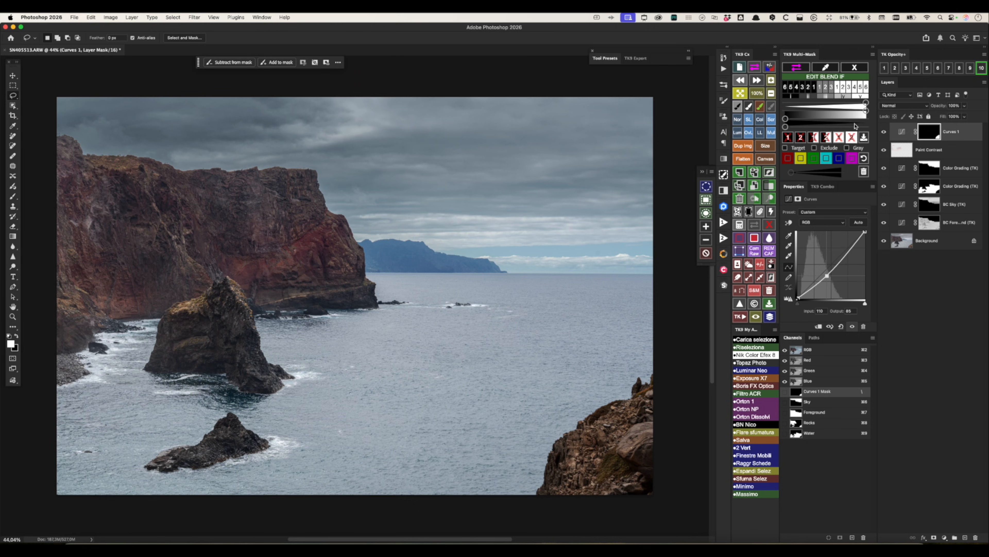
click(826, 87)
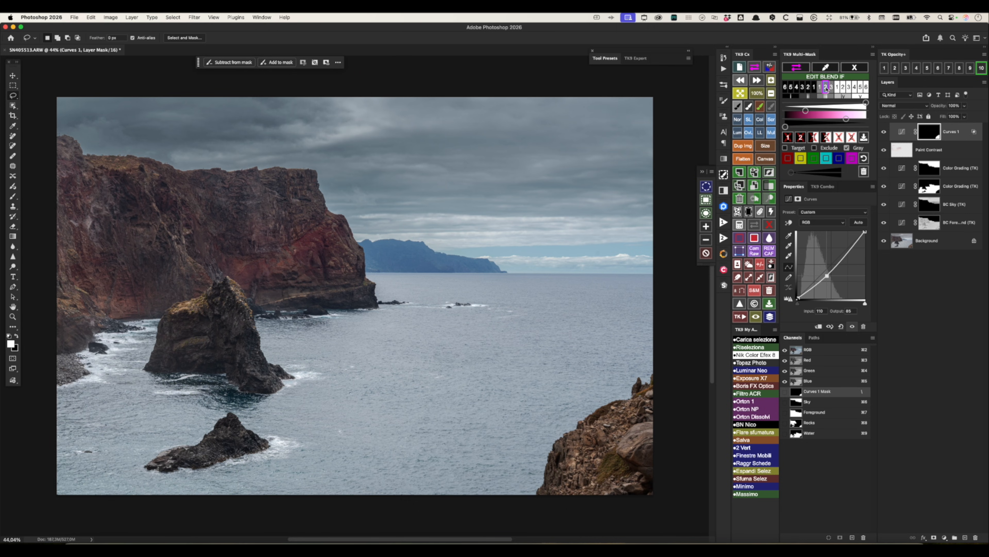
click(831, 88)
click(827, 88)
click(855, 67)
Compare the rocks with the Curves layer off and on, and deepen its curve point to input 111, output 76
click(884, 132)
click(885, 133)
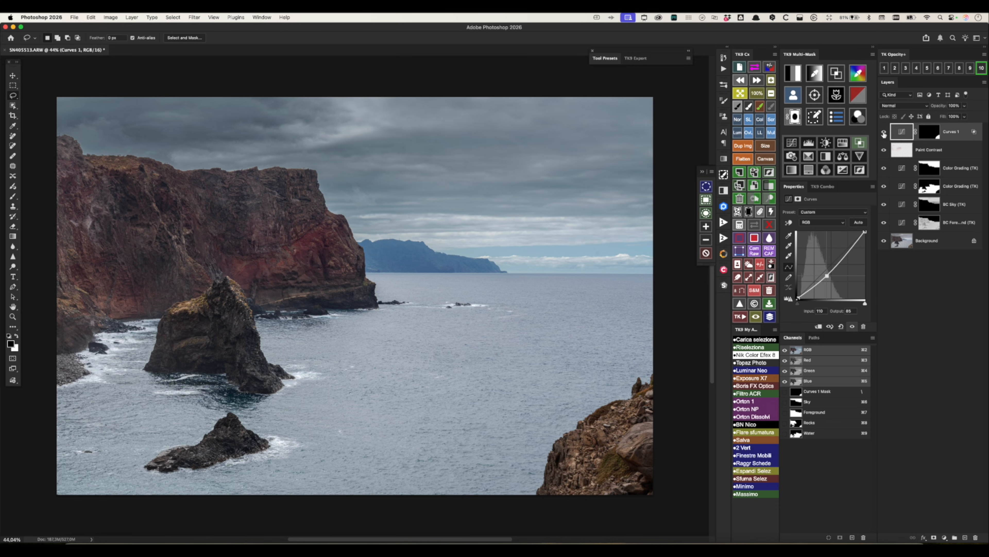
drag(826, 276, 827, 278)
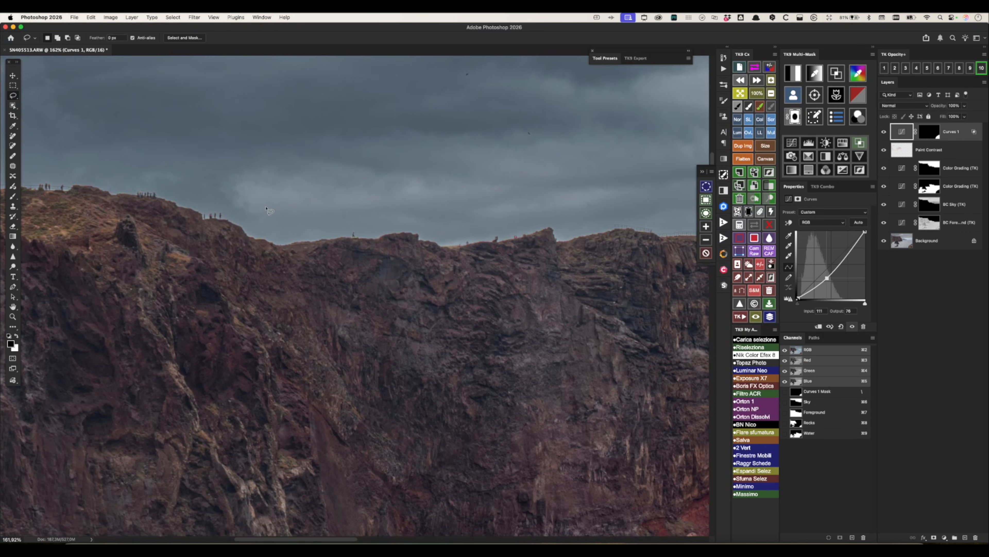
Check the cliff skyline for bright halos and add a blank layer named Halos above the Curves layer
drag(269, 211, 410, 248)
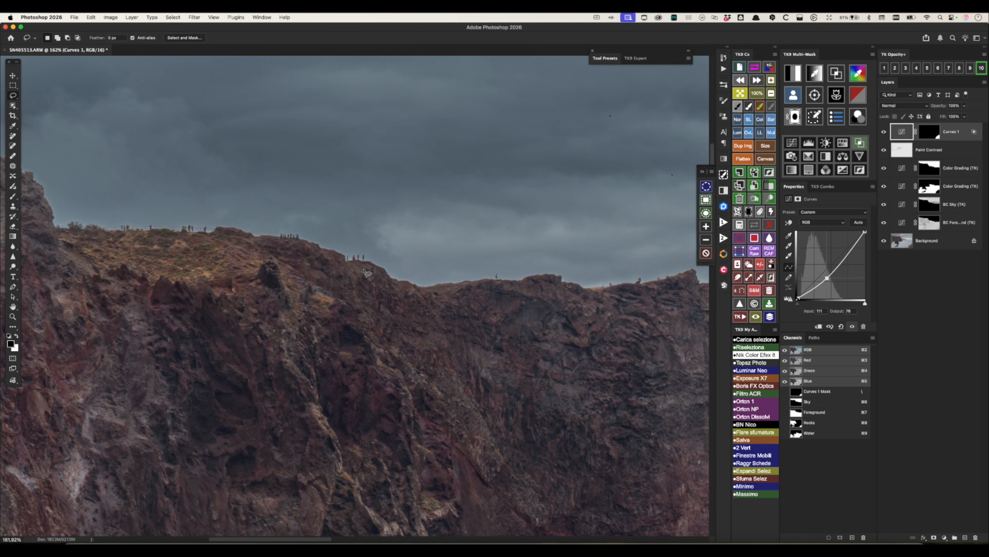
drag(600, 316, 279, 314)
drag(461, 305, 373, 283)
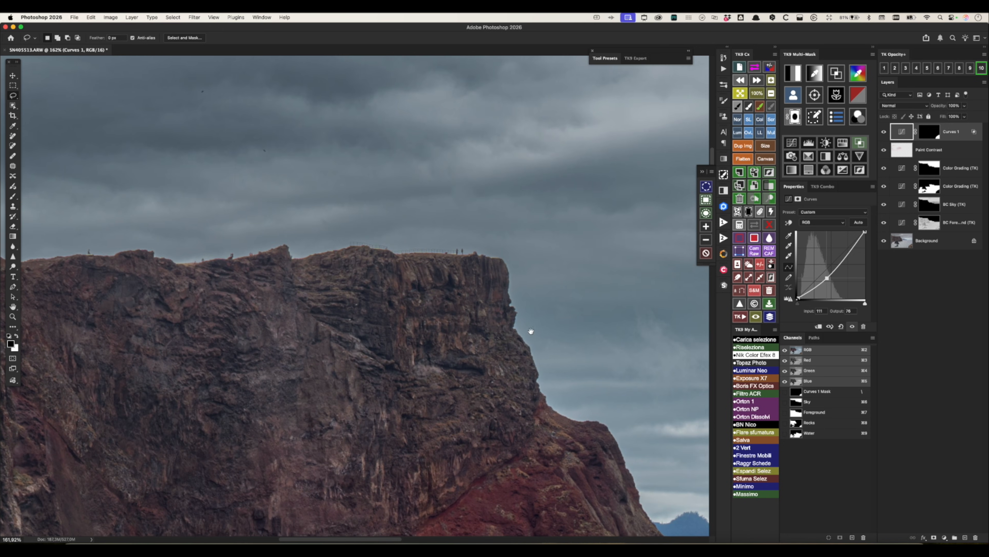
drag(514, 327, 486, 325)
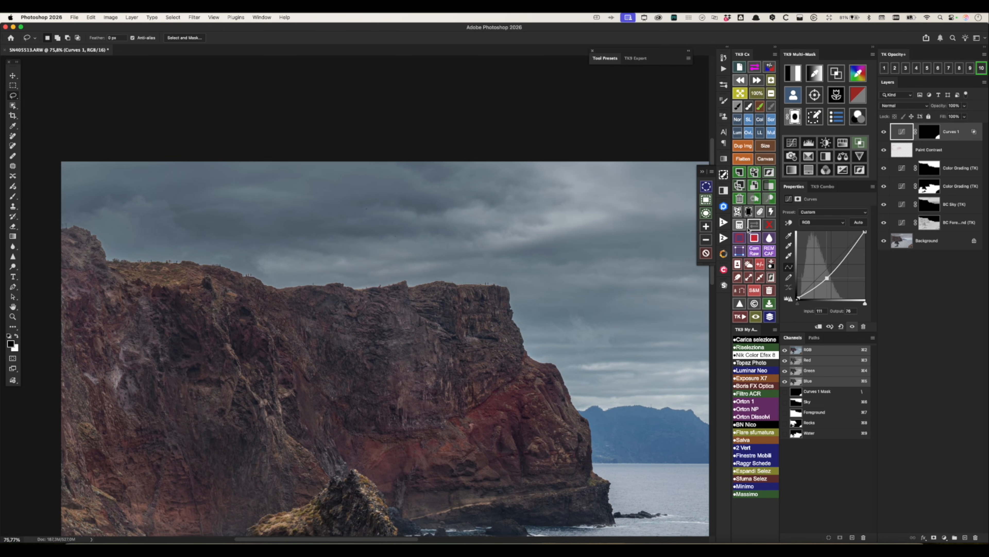
click(739, 173)
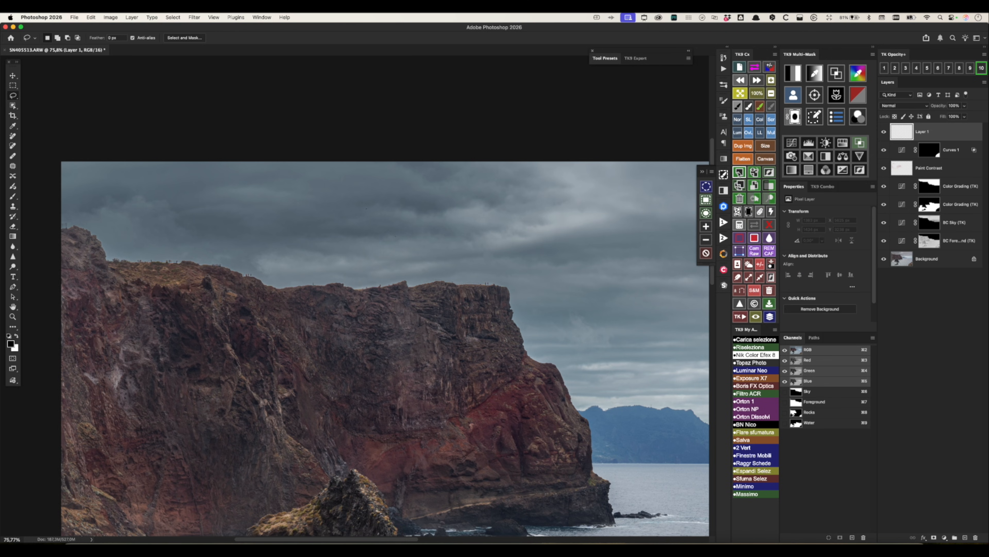
double_click(921, 132)
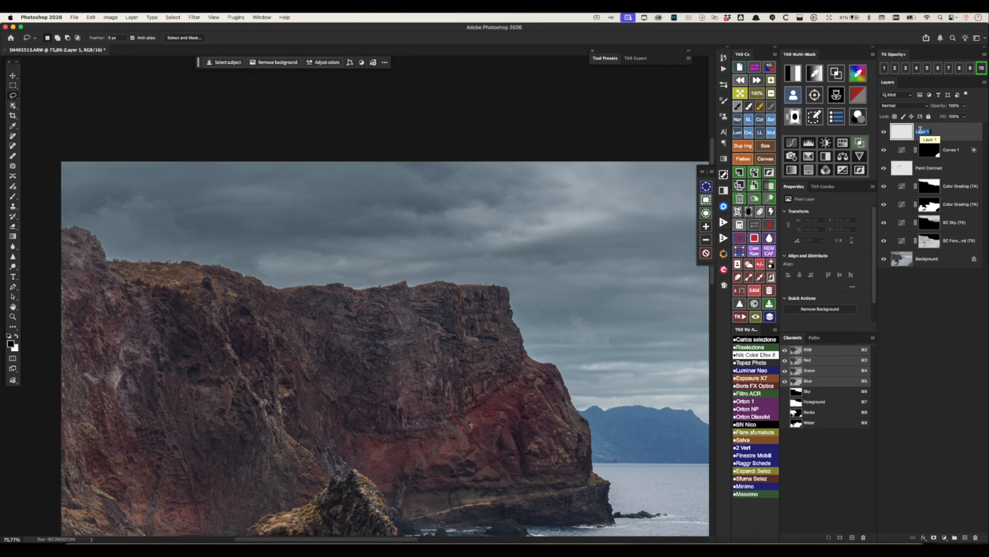
text(Halos)
key(Return)
Load the Sky channel as a selection and hide its outline
super+click(797, 391)
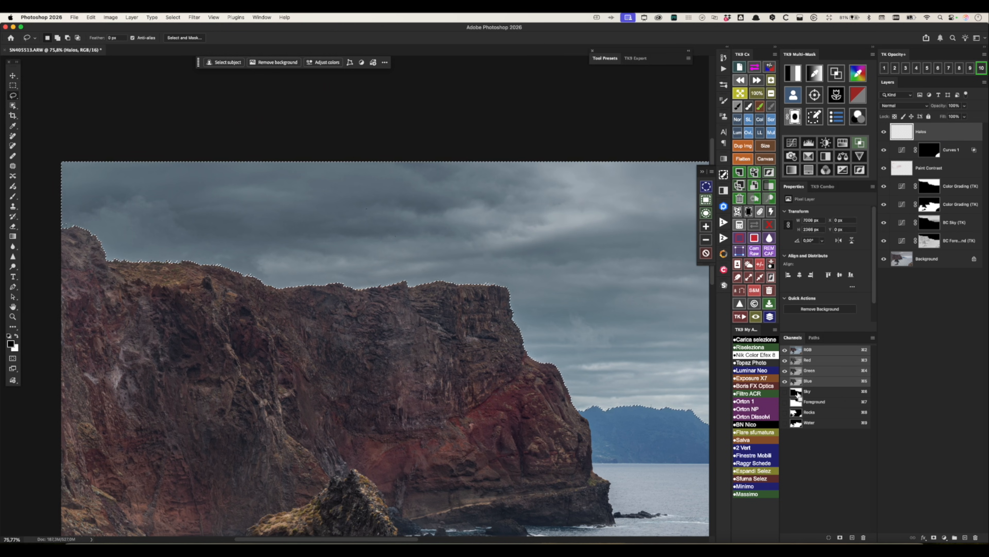
click(742, 293)
drag(335, 275, 400, 304)
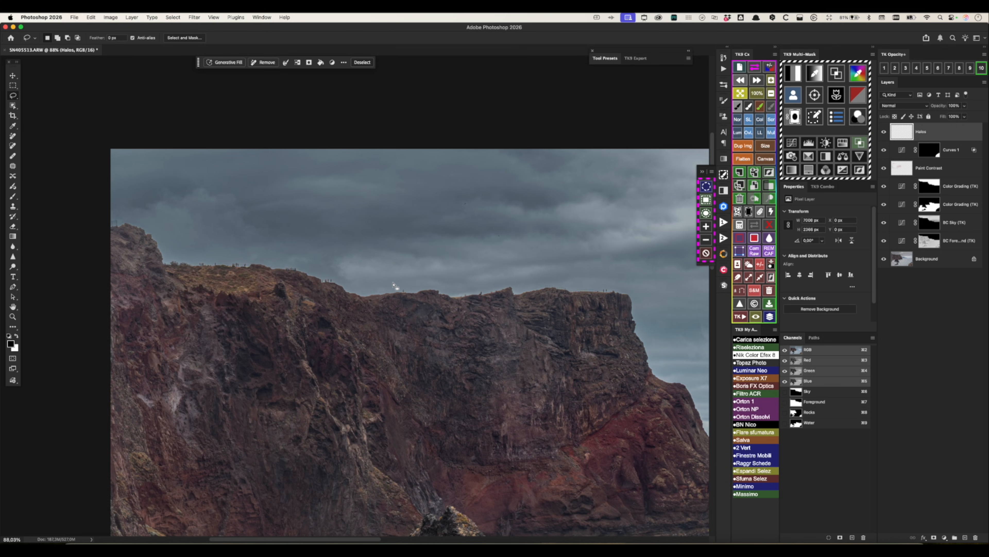
Clone nearby sky over the bright halo along the cliff top, resampling the source along the skyline
key(s)
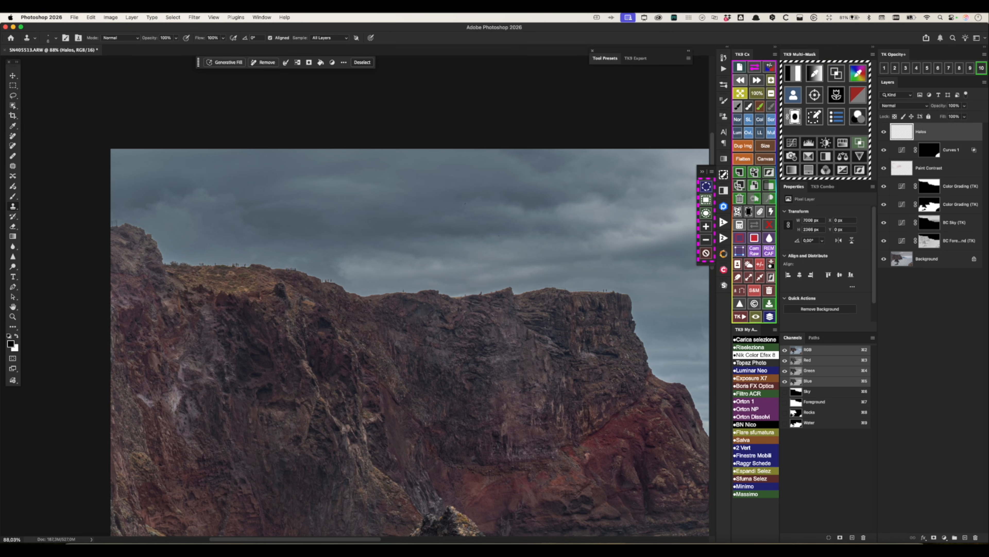
drag(176, 254, 190, 256)
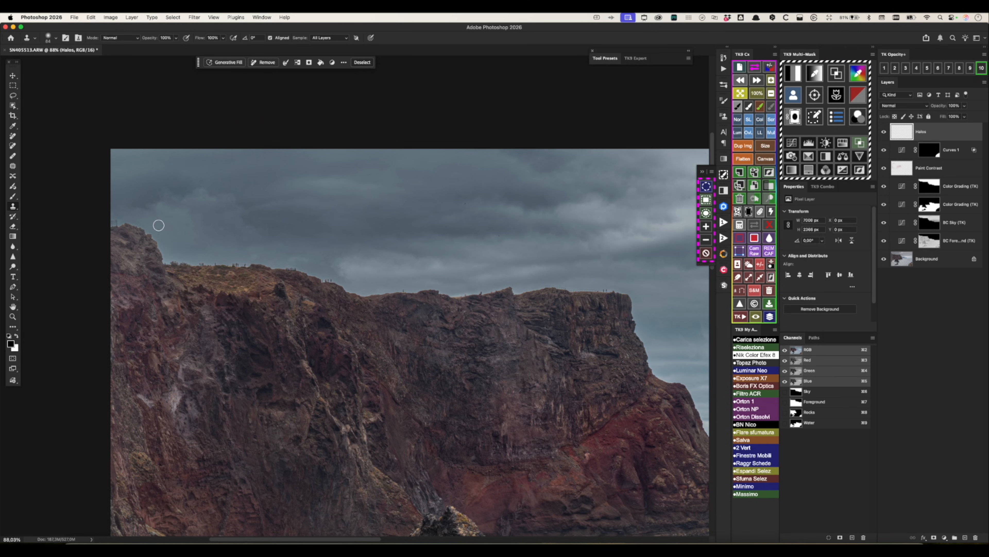
mouse_move(147, 230)
mouse_down()
mouse_move(165, 262)
mouse_move(242, 263)
mouse_move(366, 295)
mouse_move(516, 284)
mouse_move(501, 306)
mouse_move(346, 306)
mouse_move(468, 296)
mouse_move(506, 377)
mouse_up()
alt+click(168, 248)
alt+click(315, 272)
alt+click(432, 284)
alt+click(360, 291)
alt+click(486, 298)
drag(265, 304, 502, 341)
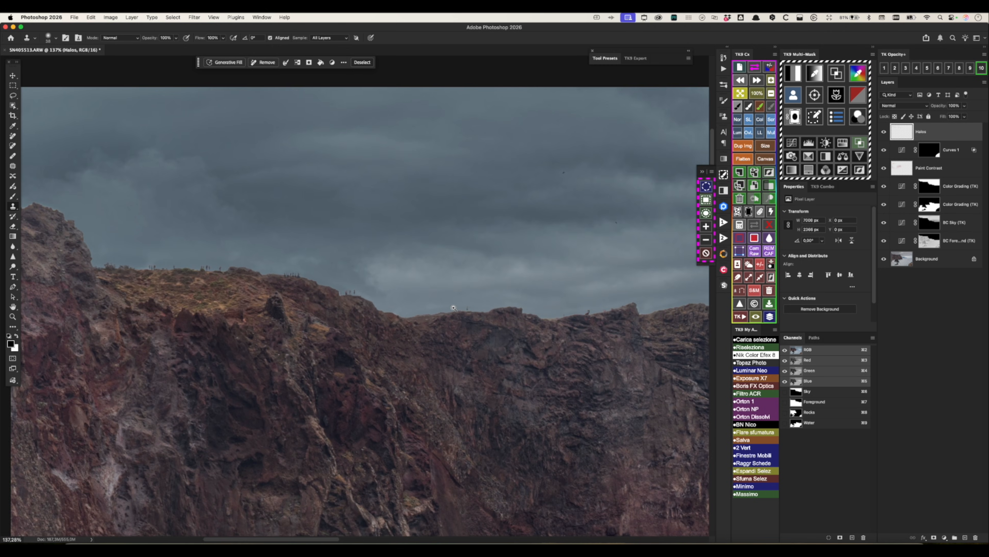
Paint sampled sky colors over the halo along the grassy cliff top with the Brush at 50% opacity
key(b)
drag(430, 298, 375, 307)
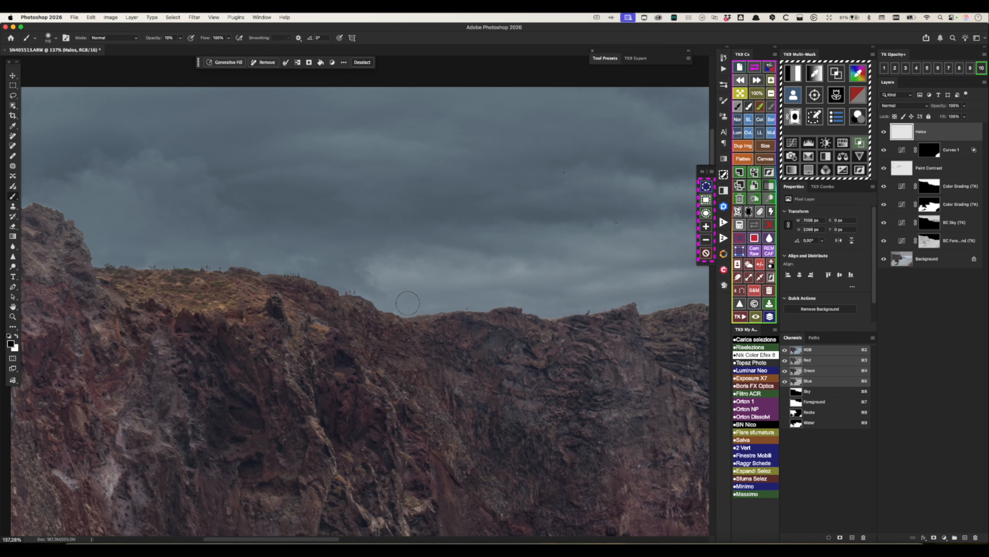
drag(137, 245, 131, 247)
alt+click(137, 261)
alt+click(224, 266)
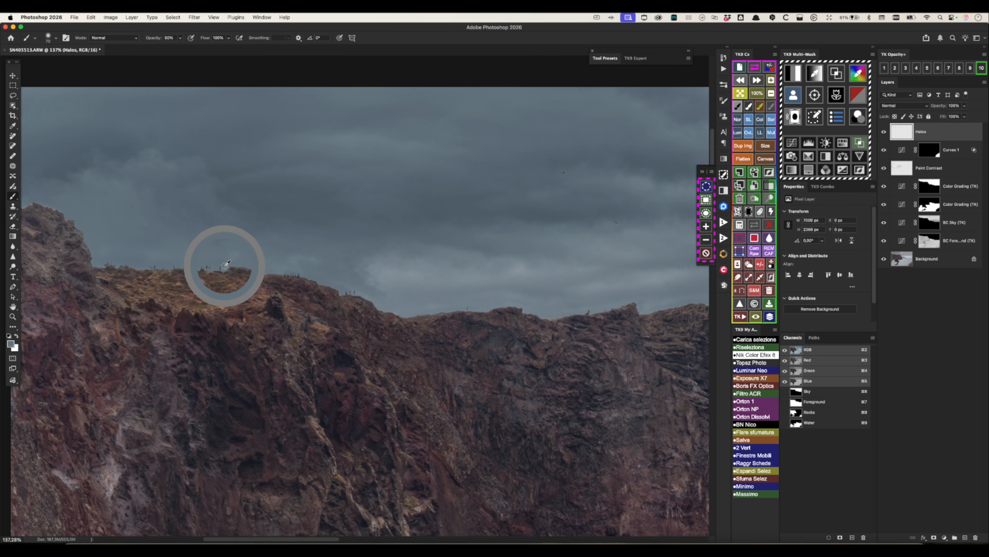
alt+click(217, 252)
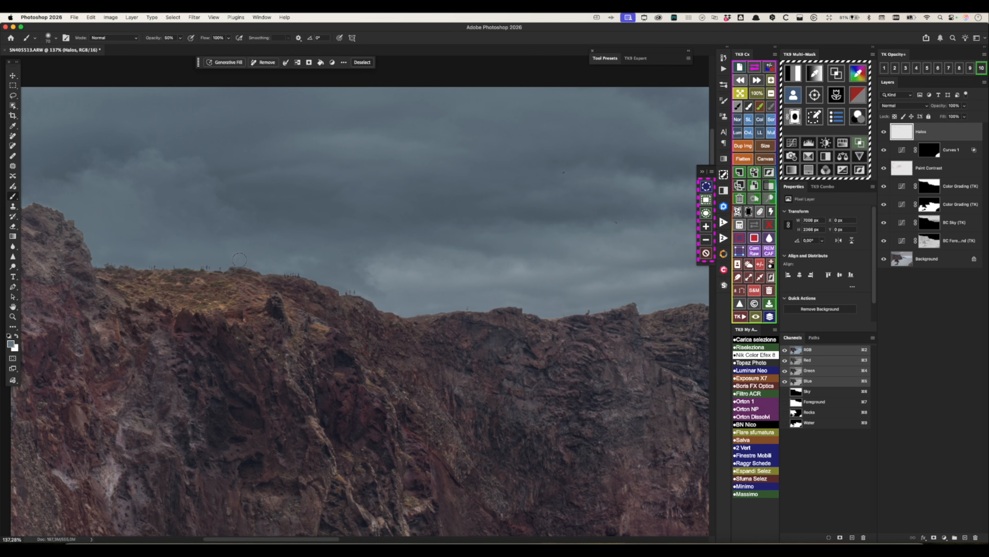
alt+click(264, 267)
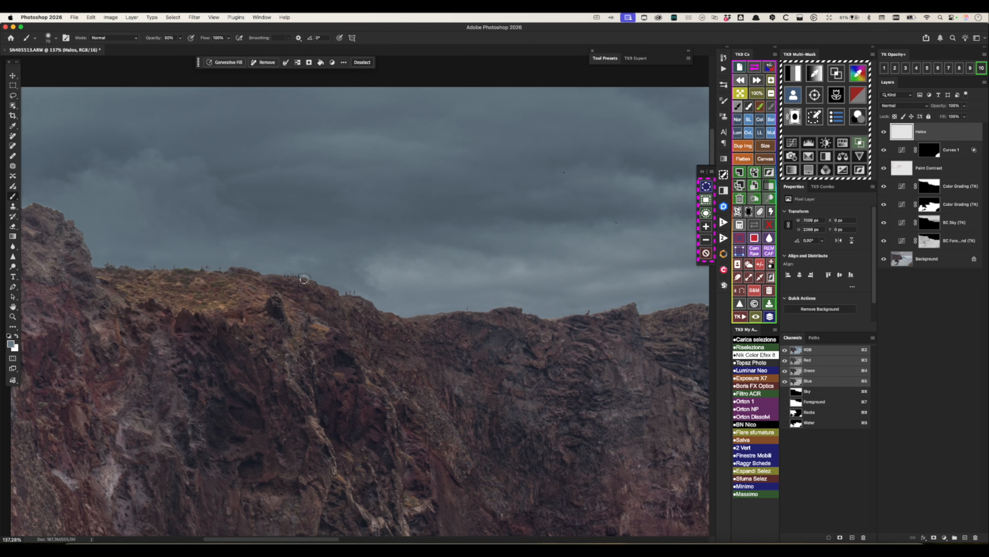
alt+click(320, 288)
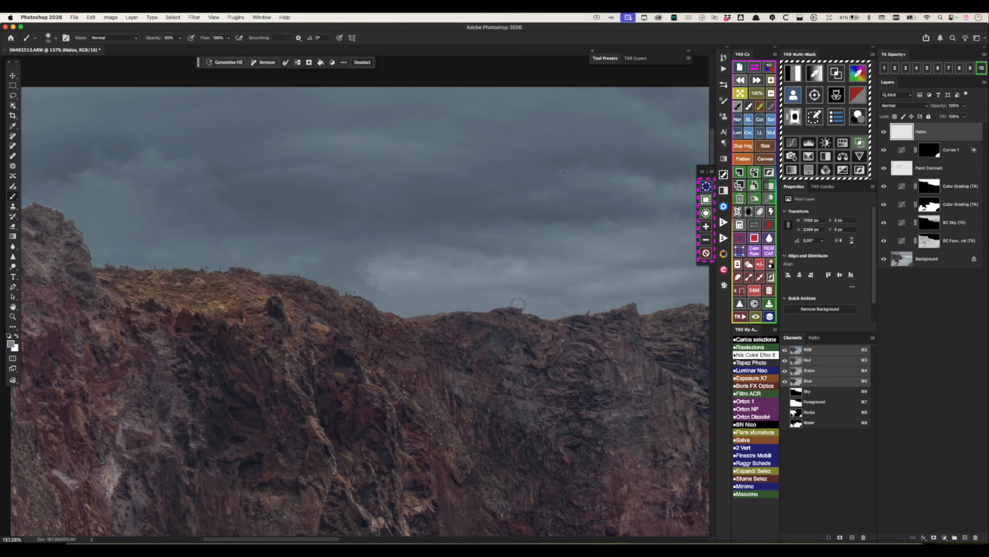
Cover the halo around the cliff's seaward corner and steep edge with sky colors sampled beside it
scroll(546, 319, right, 5)
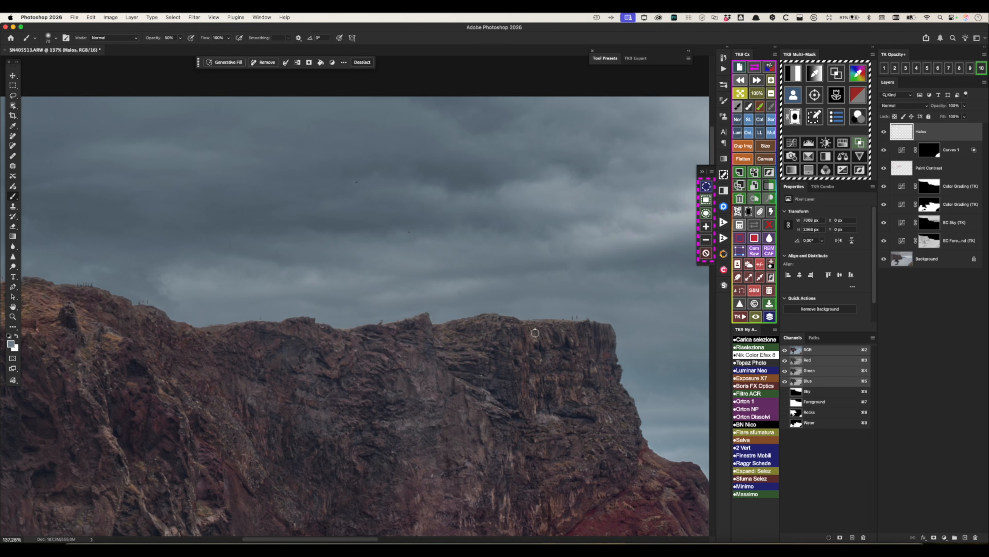
scroll(428, 319, right, 5)
alt+click(380, 317)
alt+click(429, 318)
alt+click(444, 340)
alt+click(453, 369)
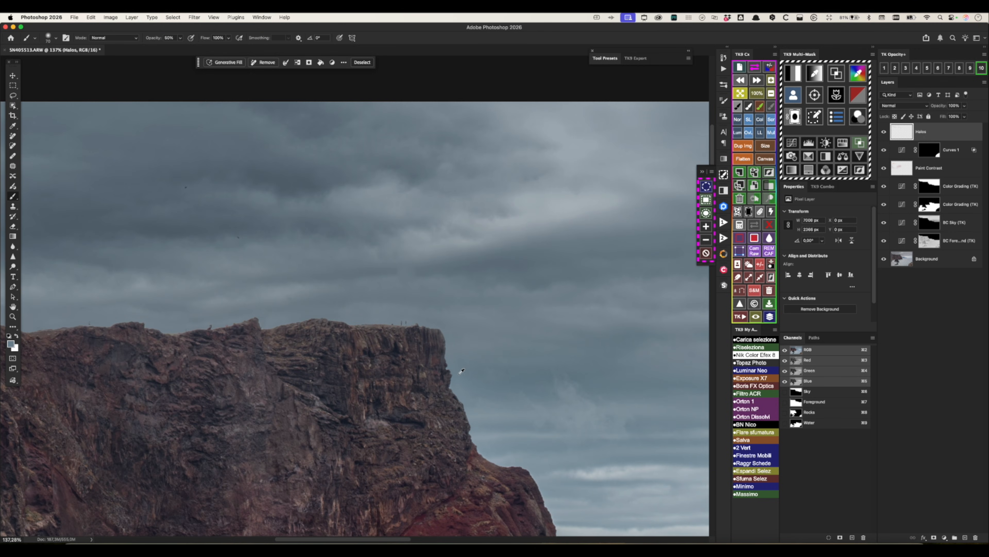
drag(446, 346, 427, 330)
Brush sky color over the halo around the raised peak at the photo's left edge
drag(227, 305, 268, 312)
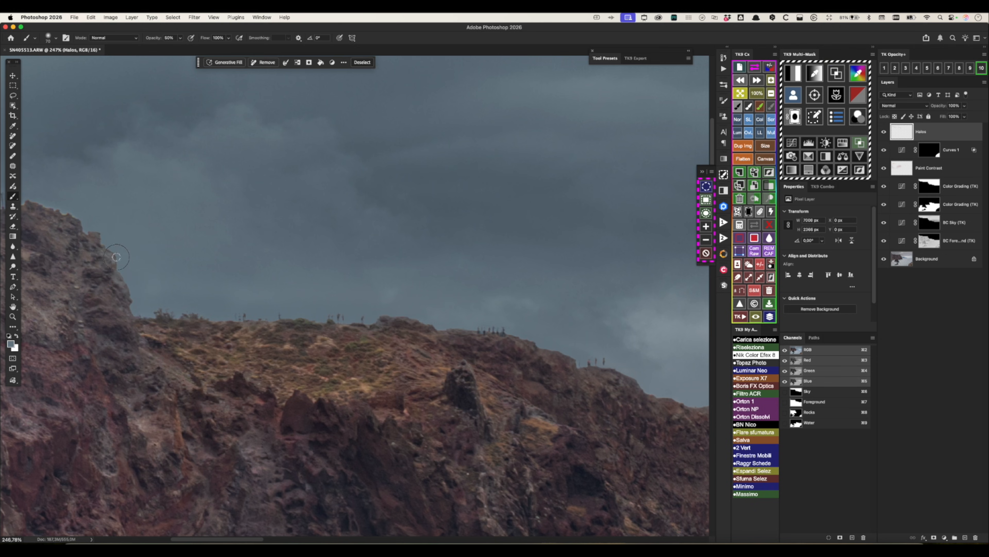
drag(76, 199, 239, 233)
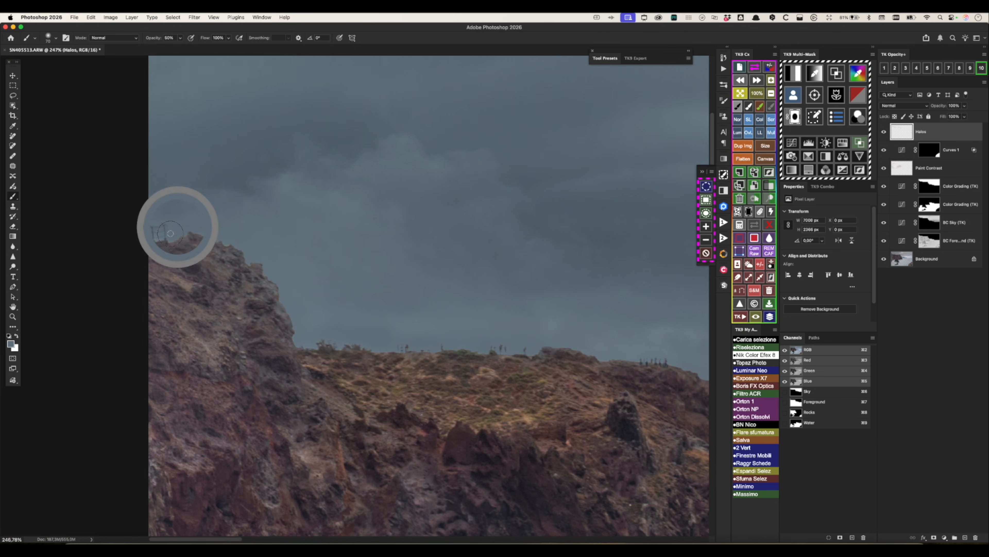
scroll(374, 288, down, 8)
drag(381, 302, 271, 241)
Compare the skyline with the Halos layer off and on
click(885, 133)
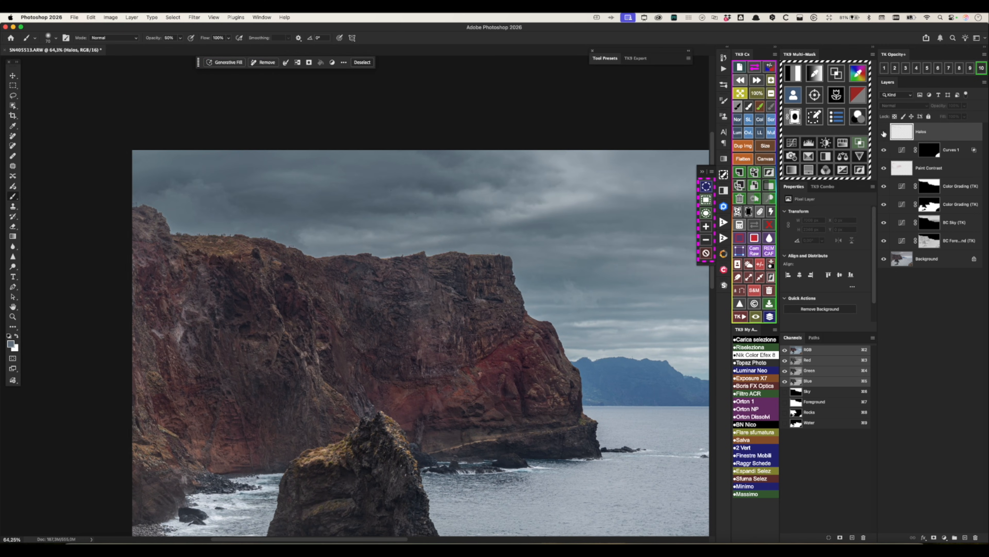
click(884, 132)
scroll(536, 198, down, 3)
scroll(536, 198, up, 2)
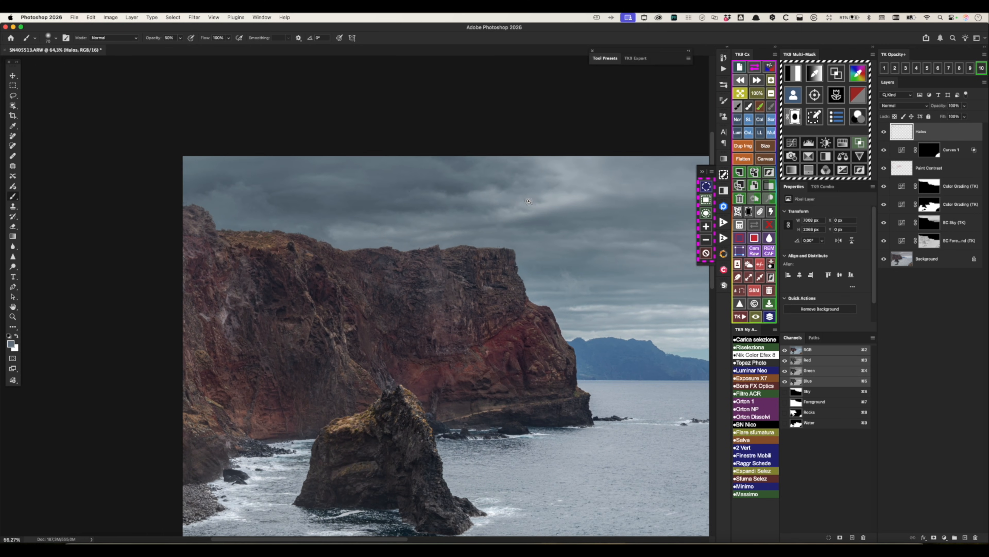
Touch up the sky above the left end of the cliff with a sampled color and clear the Sky selection
drag(223, 224, 232, 223)
alt+click(231, 217)
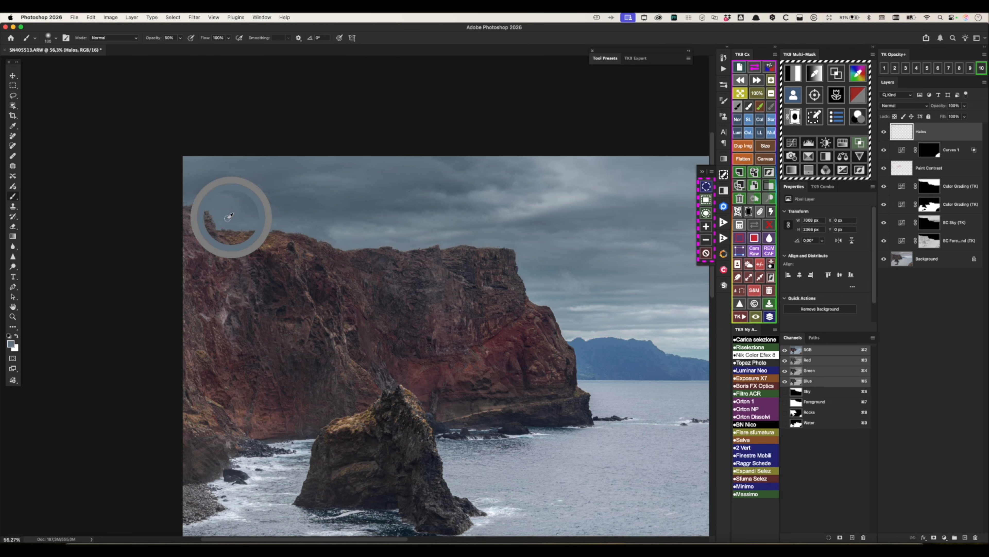
drag(448, 261, 363, 184)
scroll(447, 219, down, 4)
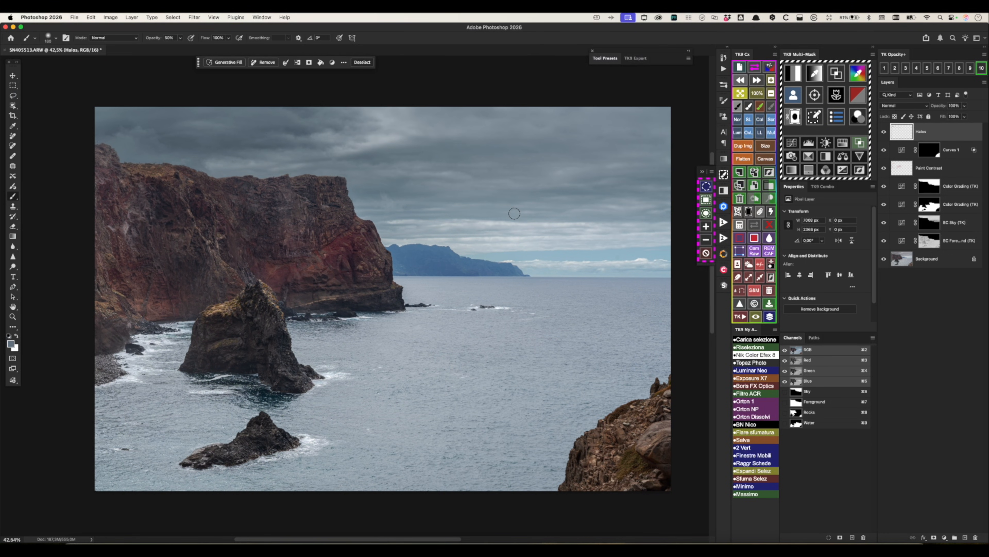
drag(401, 194, 443, 194)
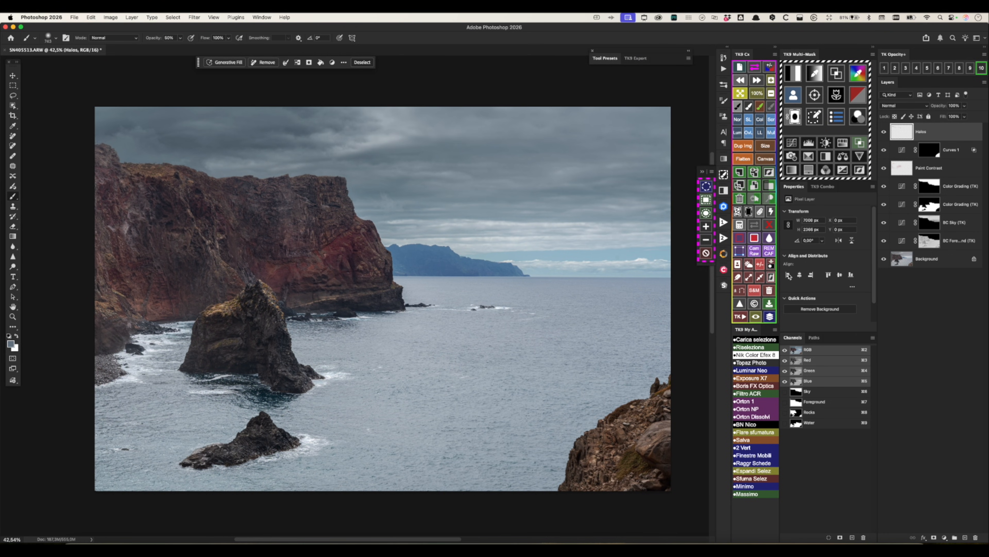
click(761, 265)
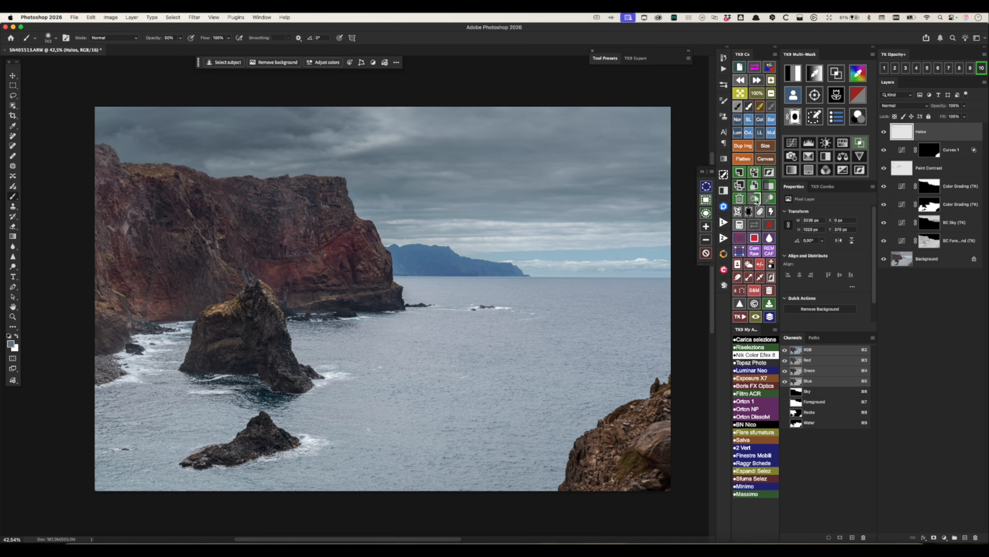
Add a Burn (black paint) layer, load the Darks 2 luminosity mask as a selection, and paint black over the sky at 10% opacity
click(793, 73)
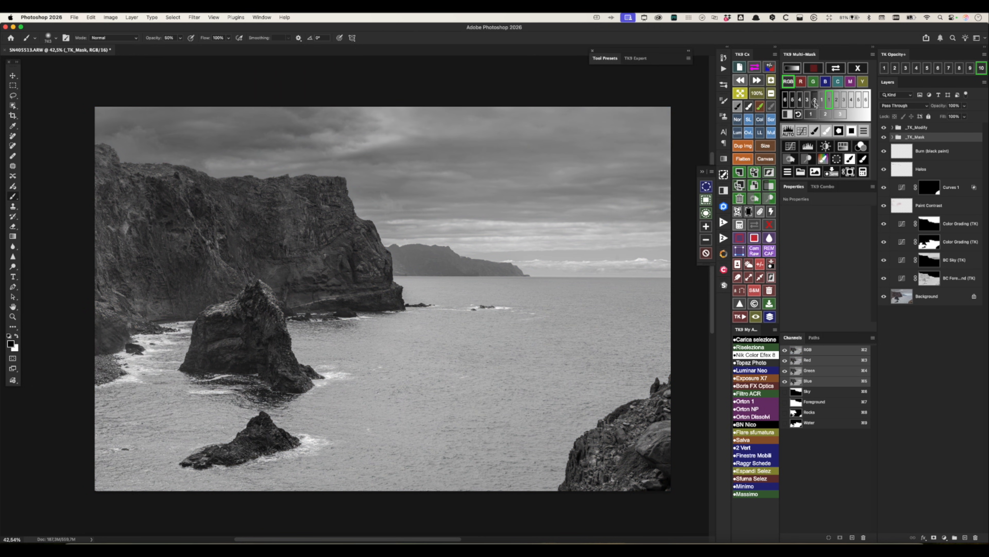
click(814, 100)
click(807, 103)
click(814, 102)
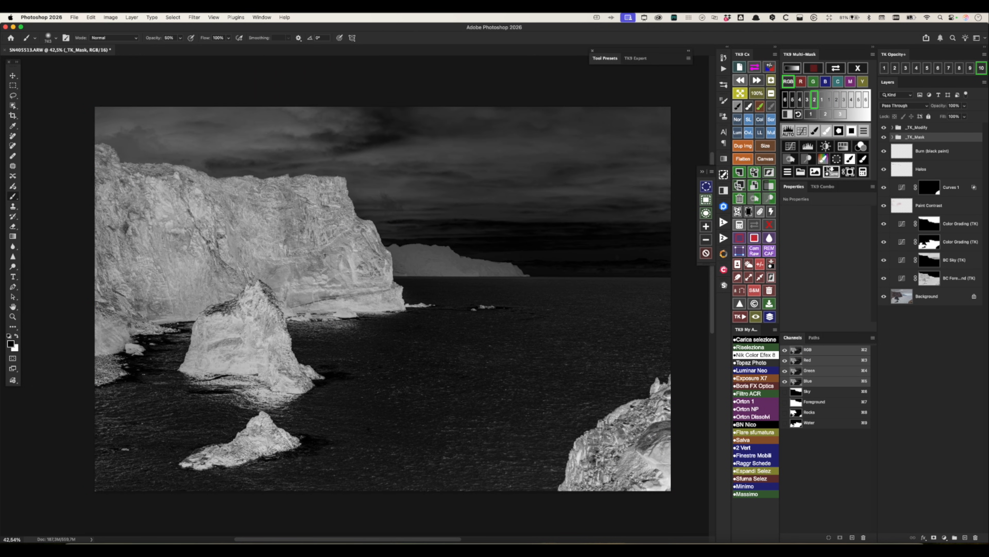
click(836, 159)
drag(483, 177, 557, 177)
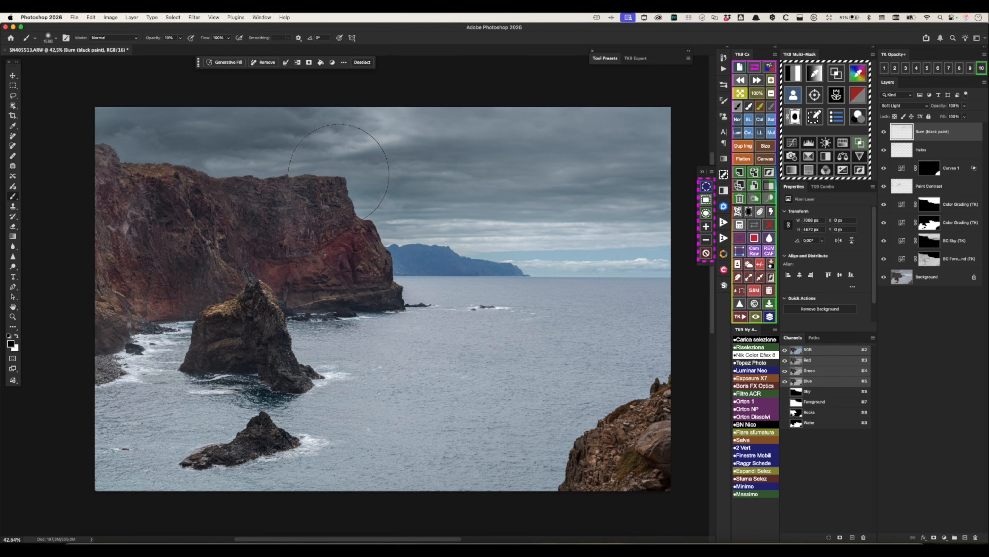
Compare the sky before and after burning by switching the Burn layer off and on
click(884, 132)
click(884, 132)
click(884, 132)
click(884, 132)
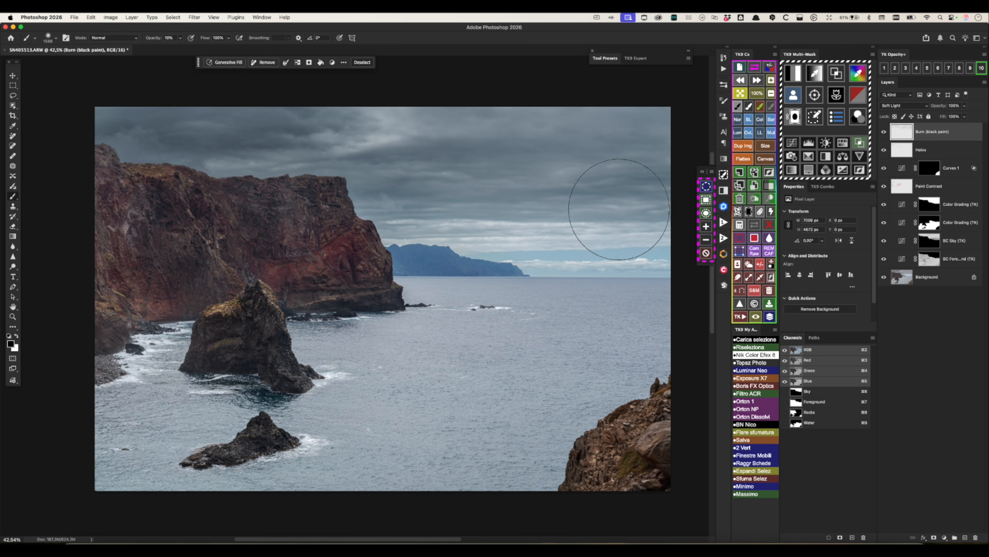
Mask the Burn layer with the saved Sky selection and compare the masked result off and on
click(740, 226)
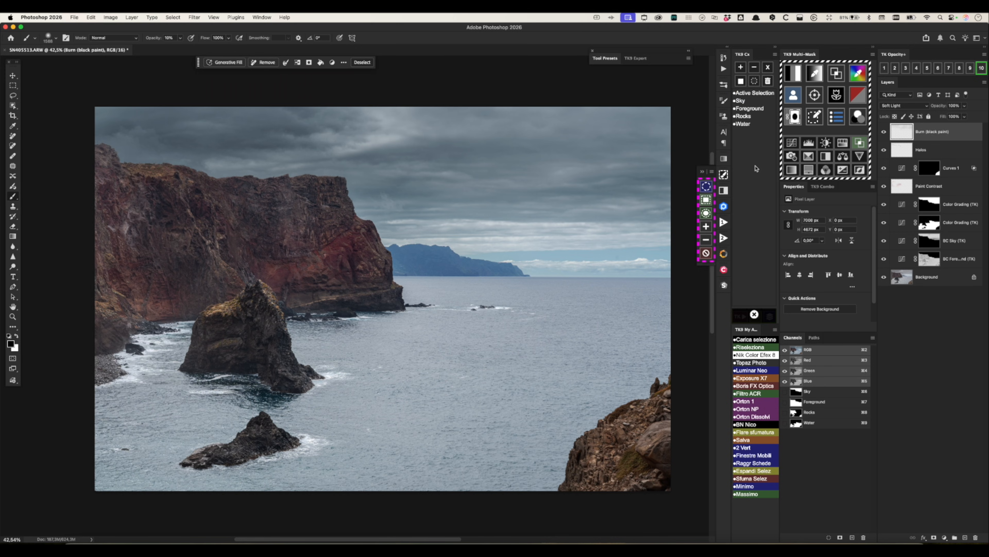
click(744, 102)
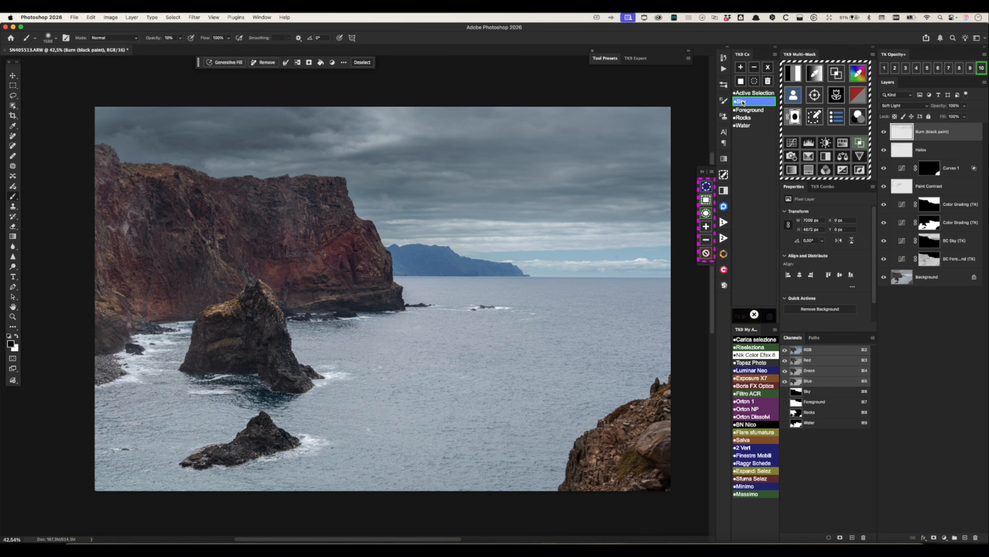
click(742, 81)
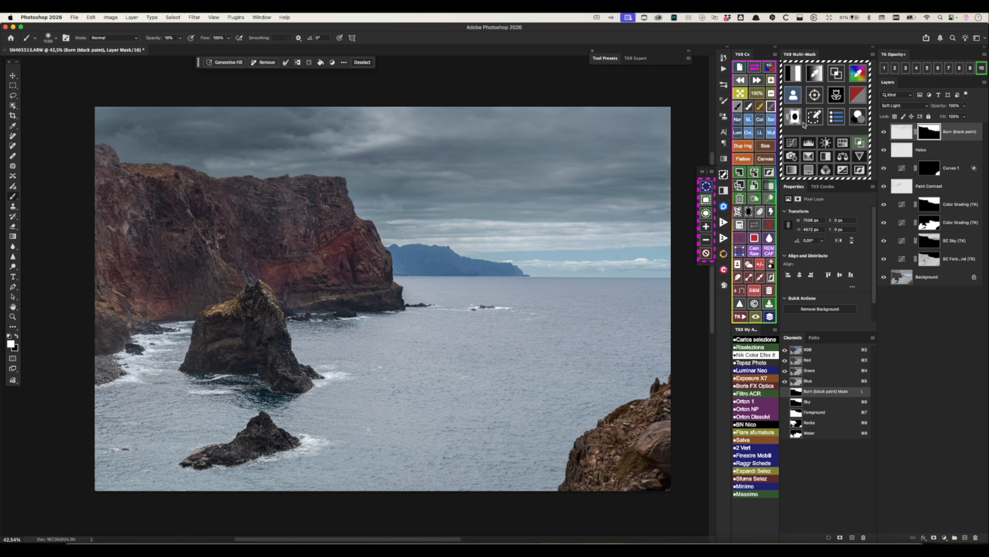
click(885, 132)
click(884, 132)
click(884, 133)
click(884, 132)
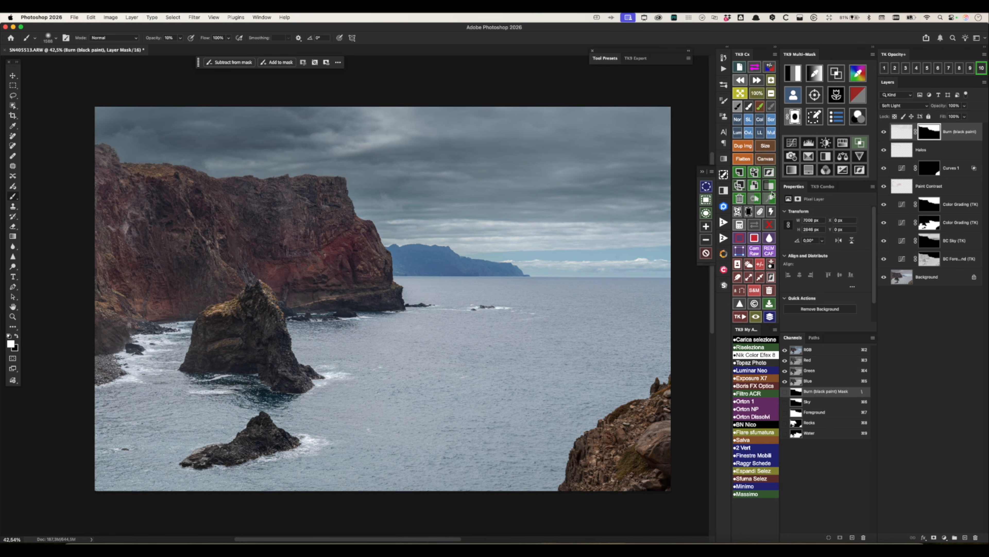
Add a Screen Brush layer and draw a white-to-transparent reflected gradient on its mask from the horizon down into the sea
click(771, 120)
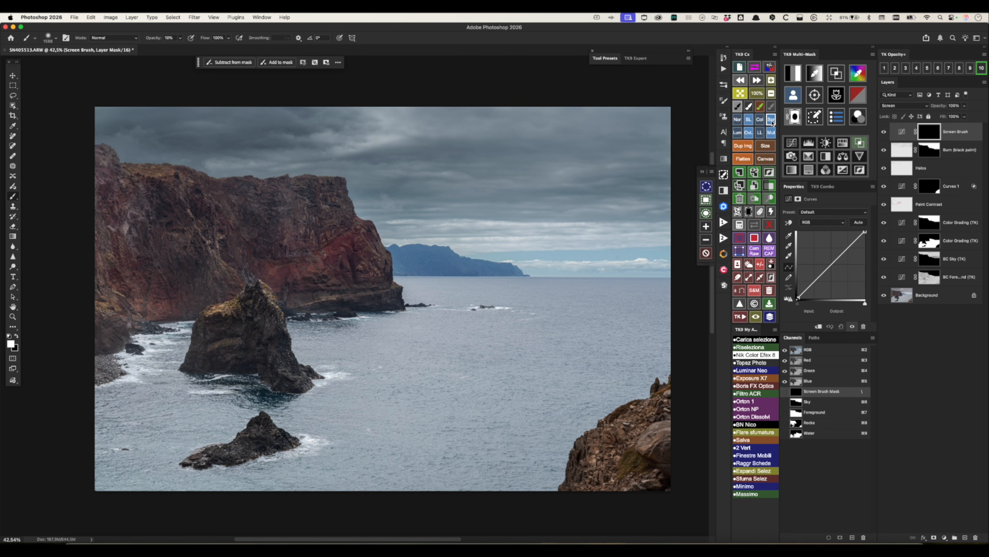
click(919, 134)
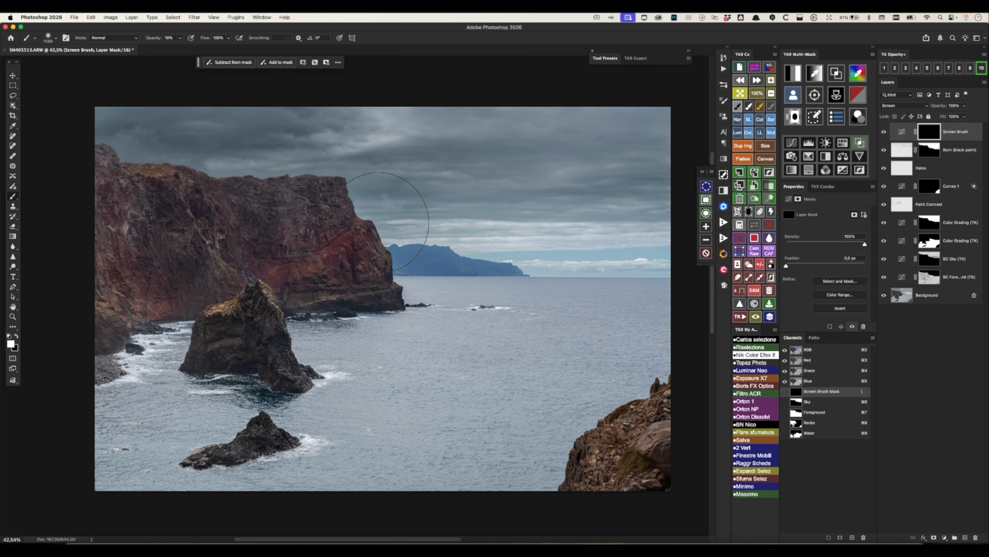
key(g)
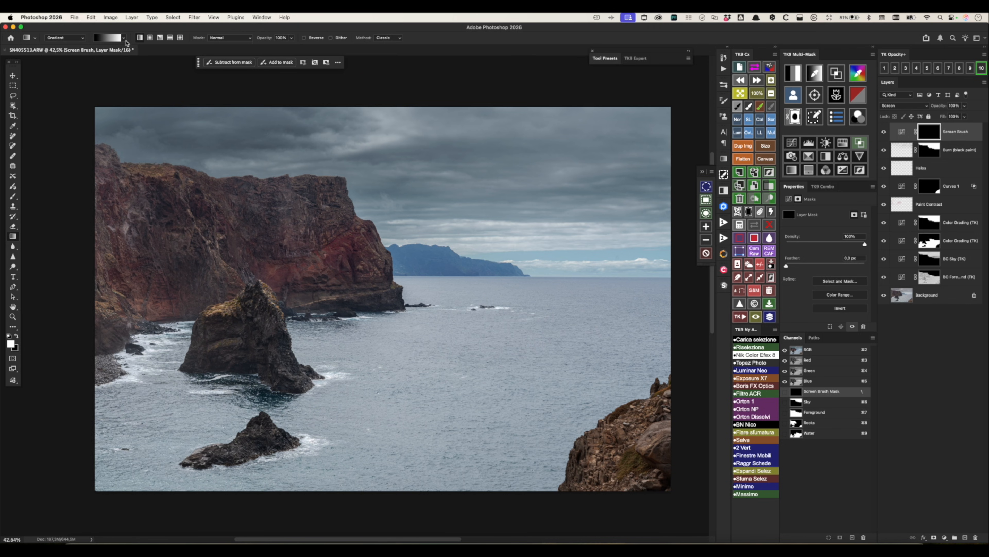
click(125, 39)
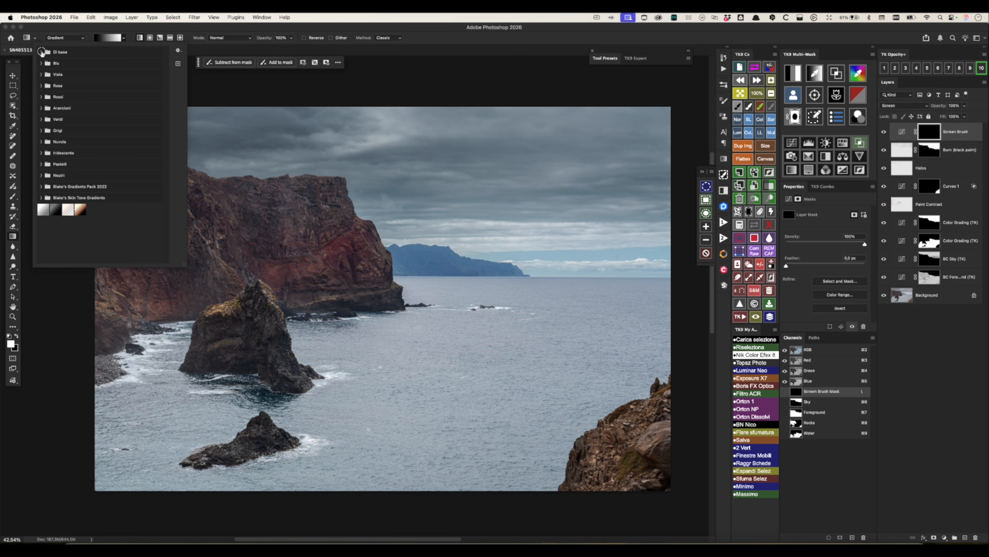
click(41, 52)
click(62, 65)
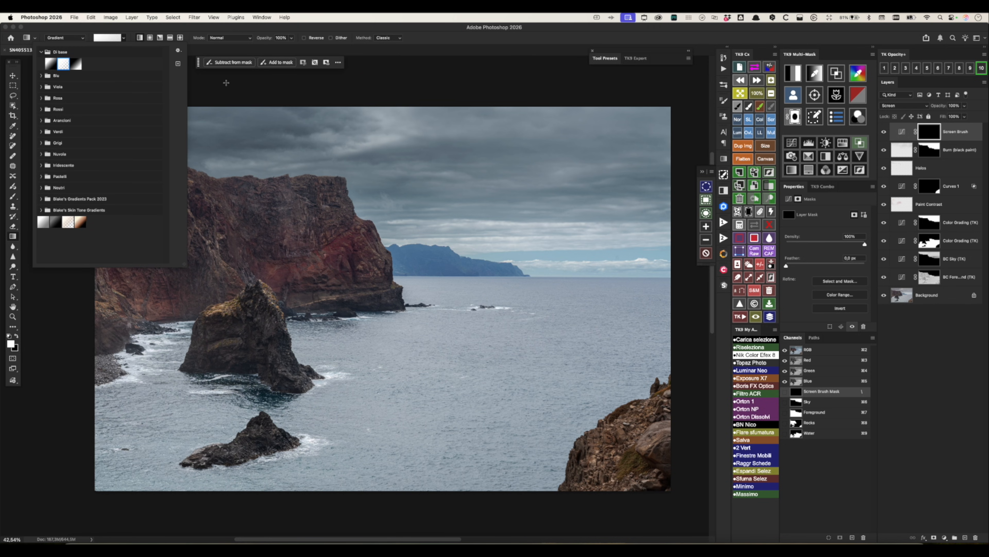
click(225, 82)
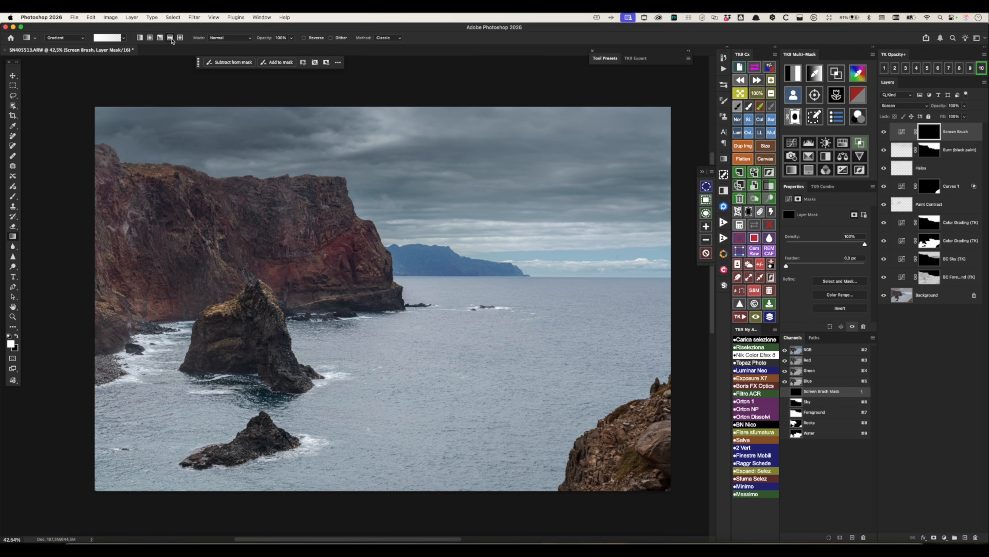
drag(537, 277, 537, 317)
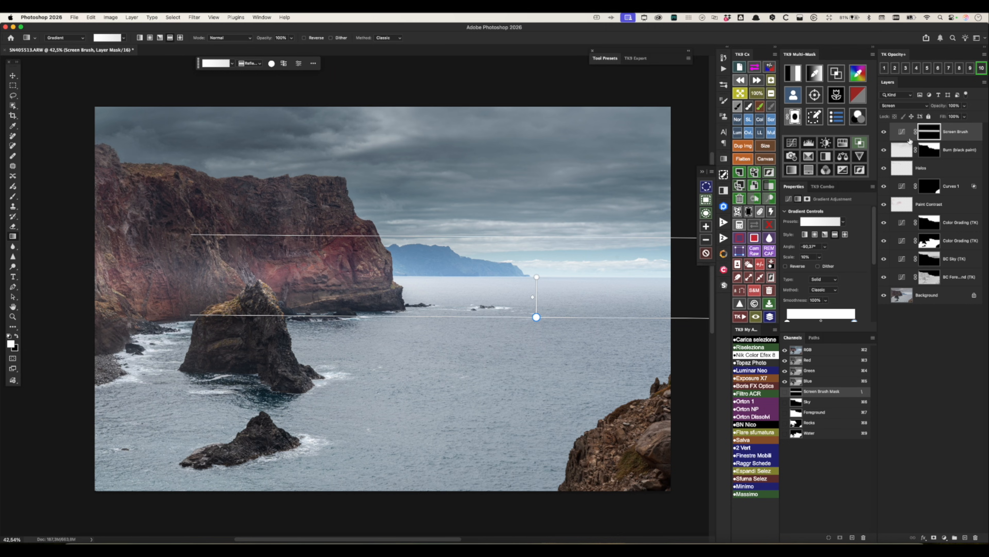
Exclude the cliff and rocks from the gradient on the Screen Brush layer's mask
click(739, 225)
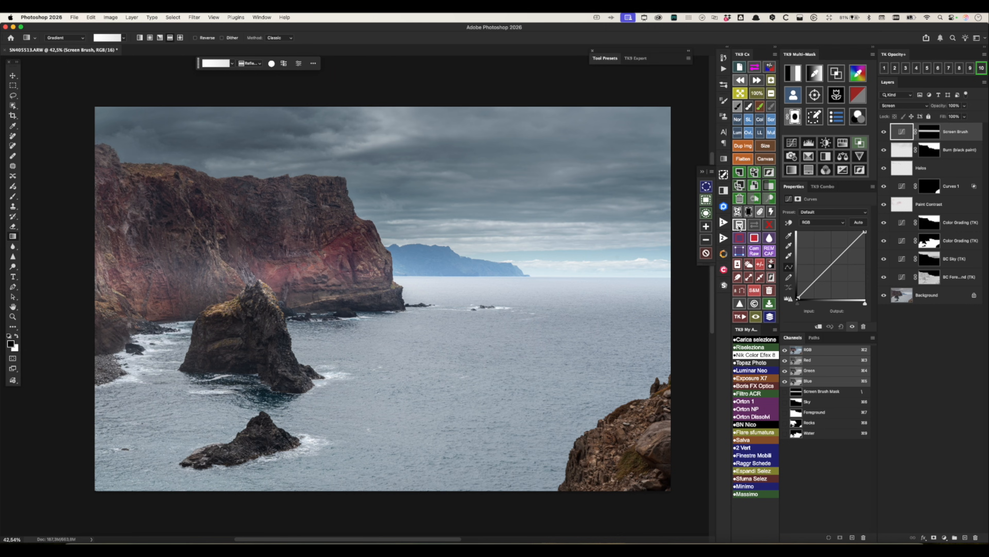
click(753, 110)
click(755, 67)
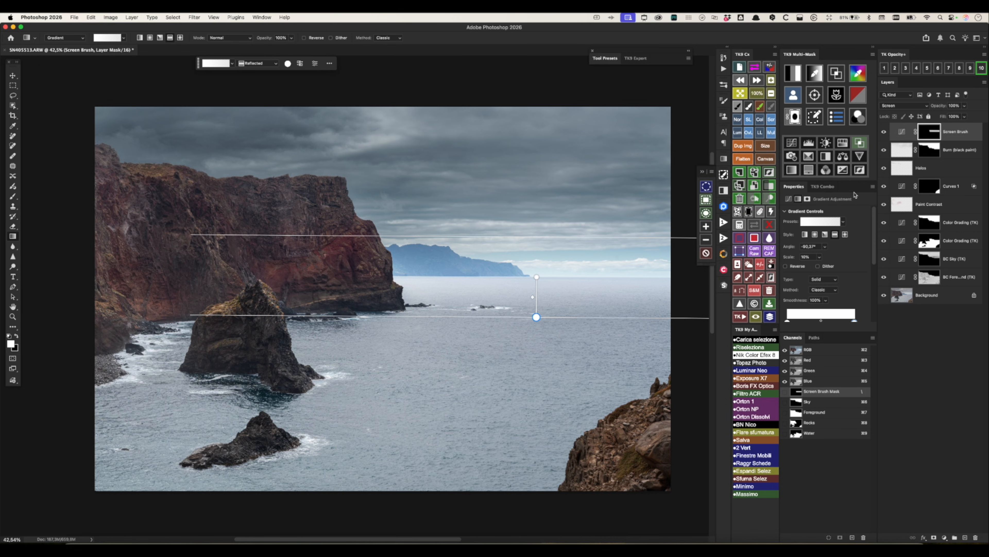
Lower the Screen Brush layer's opacity to 70% and compare the image with the layer off and on
click(900, 132)
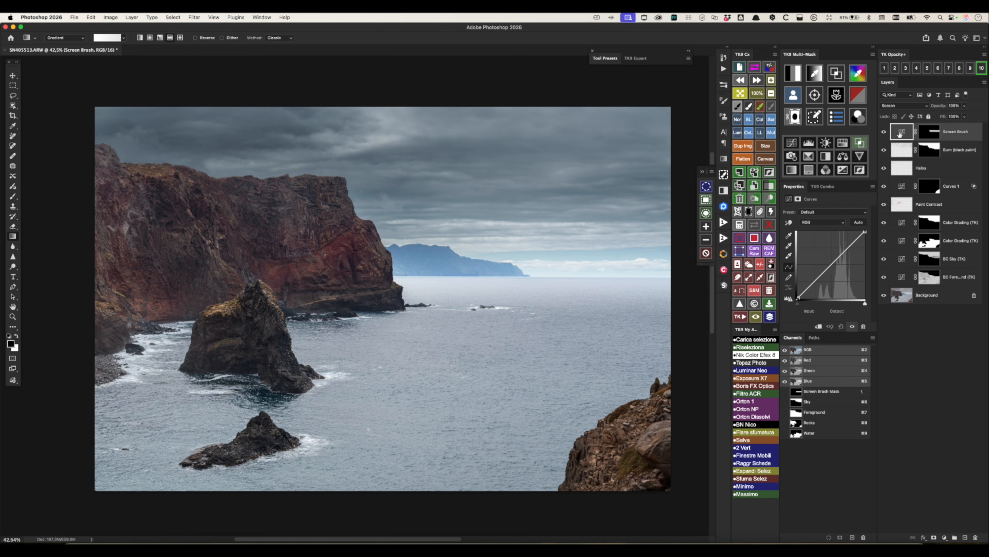
click(949, 69)
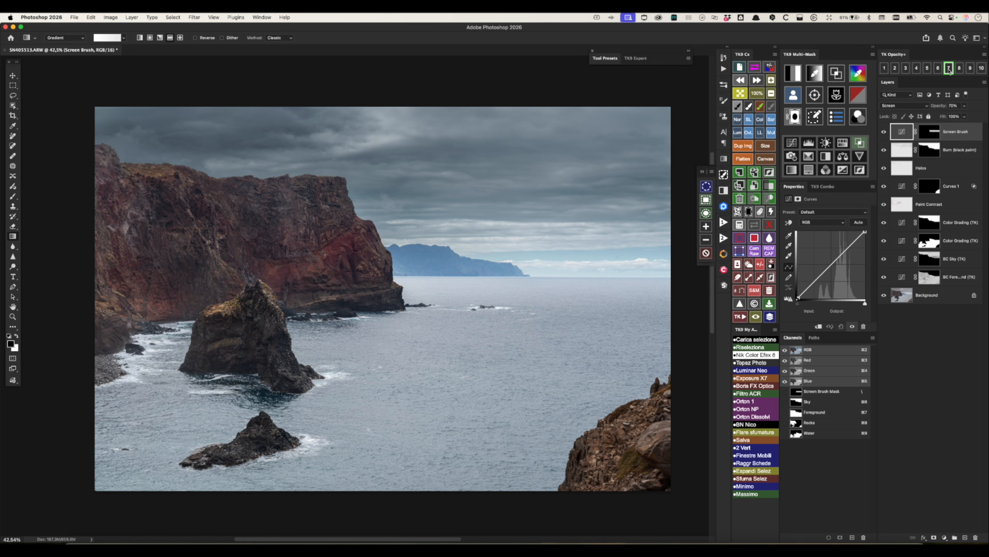
click(884, 133)
click(884, 132)
Paint black at 30% opacity on the Screen Brush mask over the sea just below the horizon
click(929, 132)
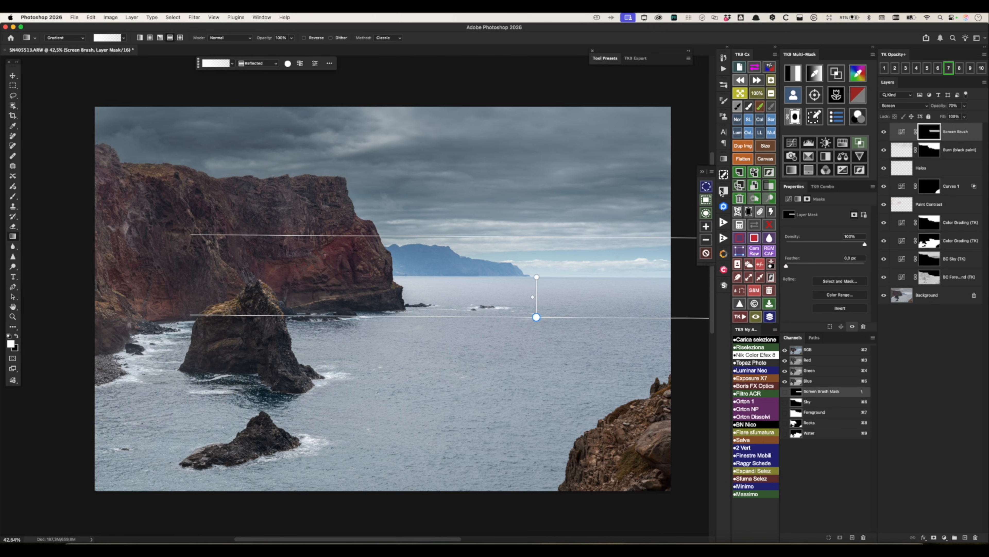
click(738, 106)
drag(490, 341, 469, 342)
key(3)
mouse_move(541, 319)
mouse_down()
mouse_move(701, 321)
mouse_move(399, 326)
mouse_move(673, 321)
mouse_up()
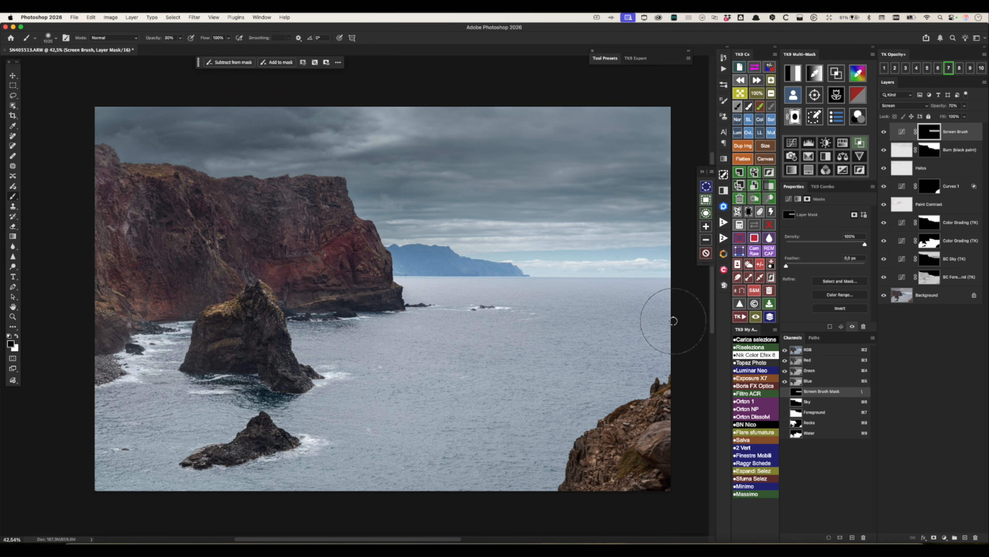
Compare the glow along the horizon with the Screen Brush layer off and on, and deselect the layer
click(884, 132)
click(885, 132)
click(885, 132)
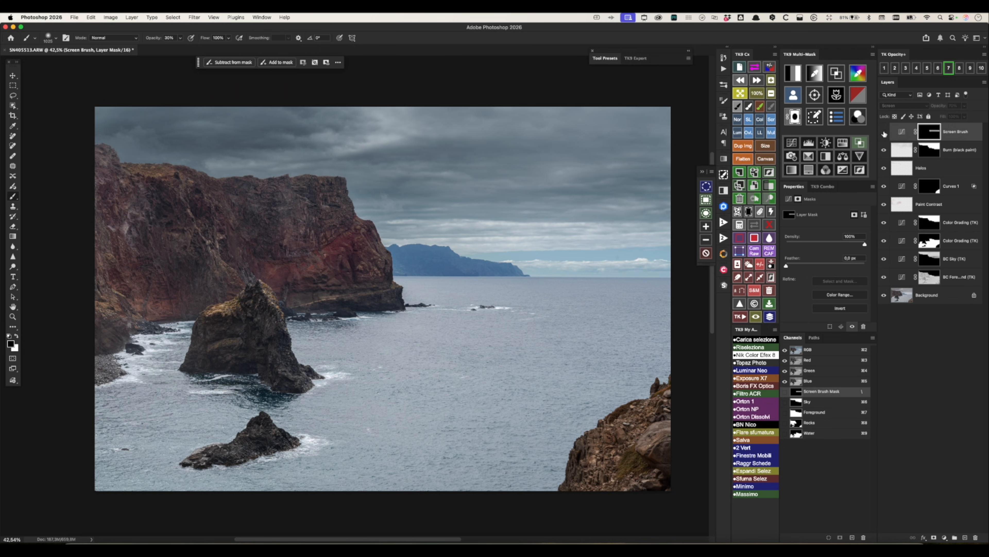
click(884, 132)
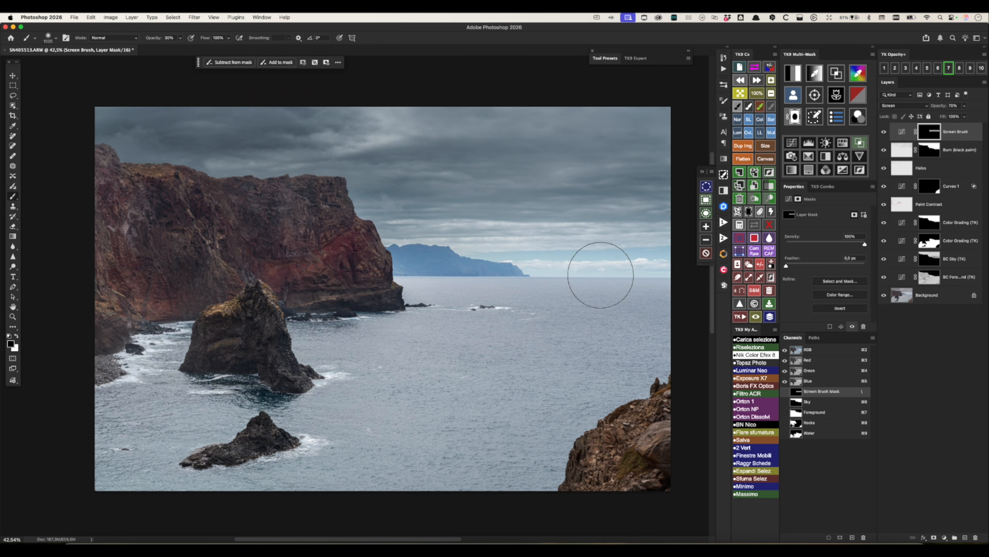
click(884, 132)
click(884, 131)
click(902, 132)
click(926, 320)
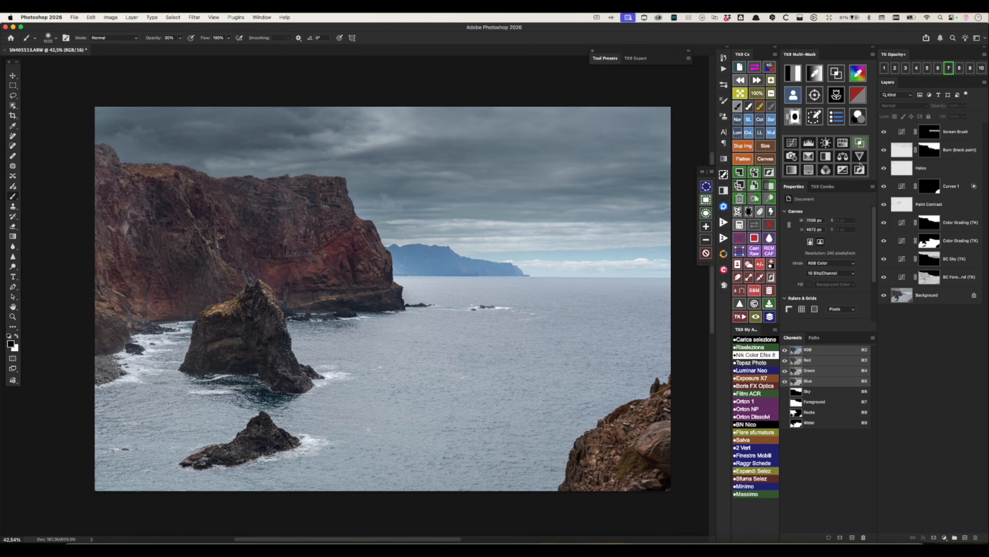
Add a Hue/Saturation adjustment, set the saturation of the cliff's reds to +23, and raise the saturation of the sea stack's sampled color
click(842, 143)
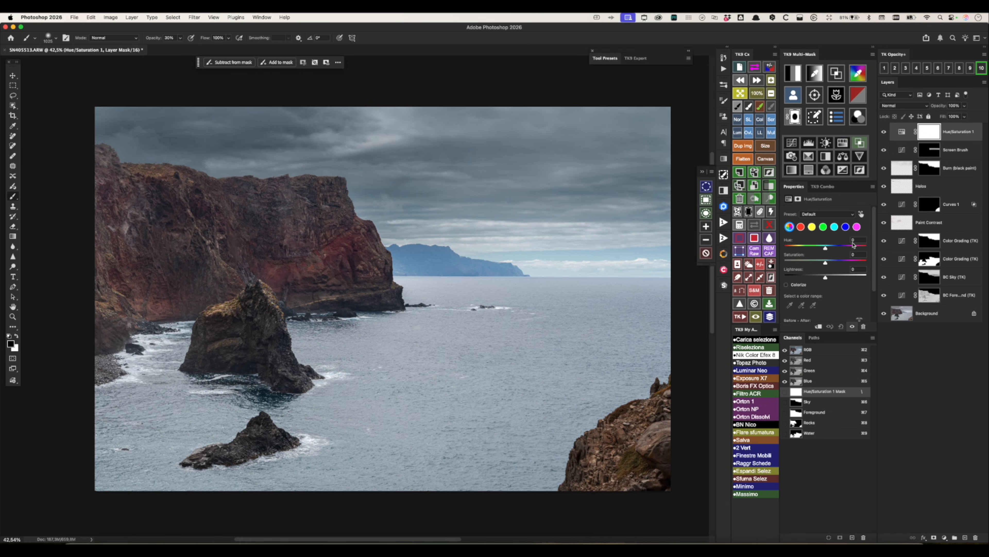
click(861, 214)
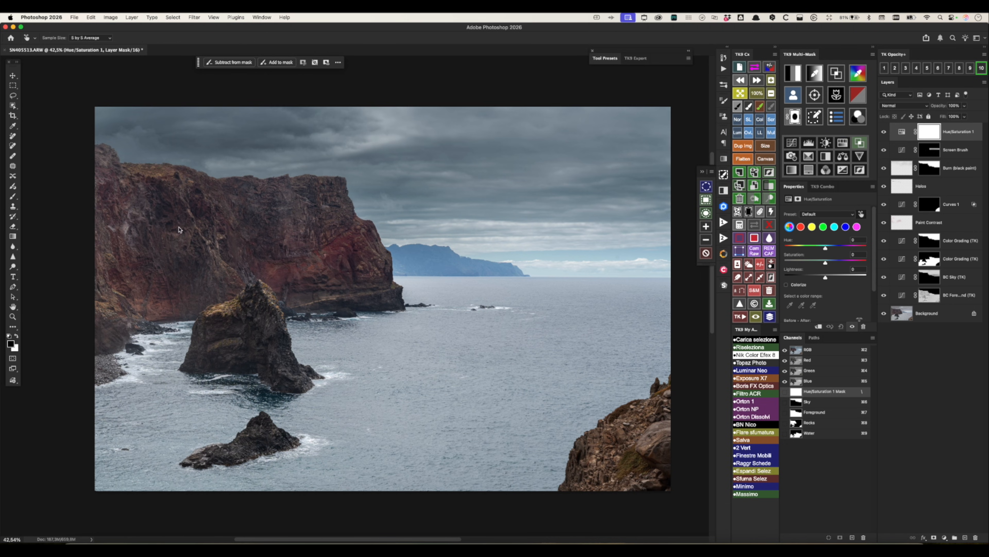
click(335, 246)
drag(826, 265, 835, 263)
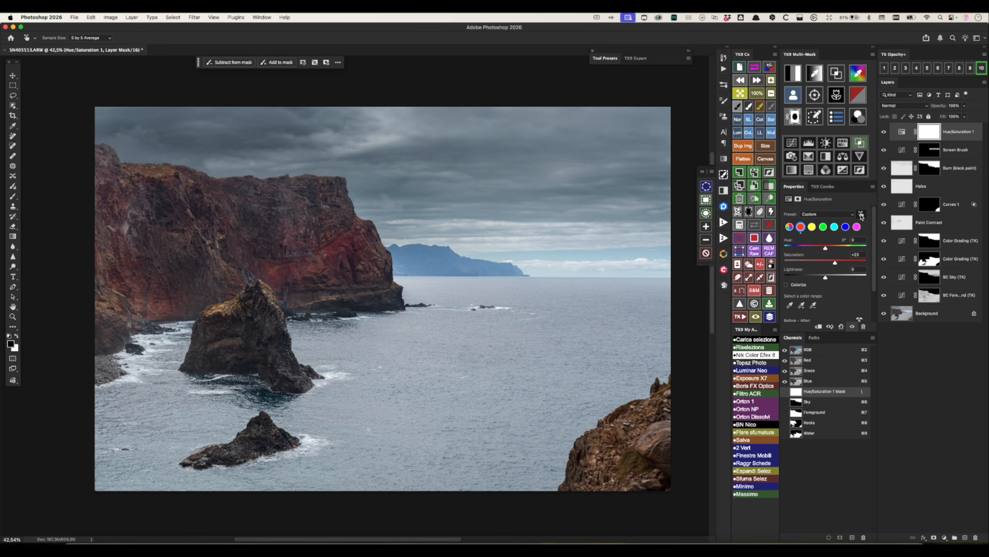
click(225, 302)
drag(827, 265, 834, 265)
Compare the rock colors with the Hue/Saturation layer off and on
click(884, 133)
key(b)
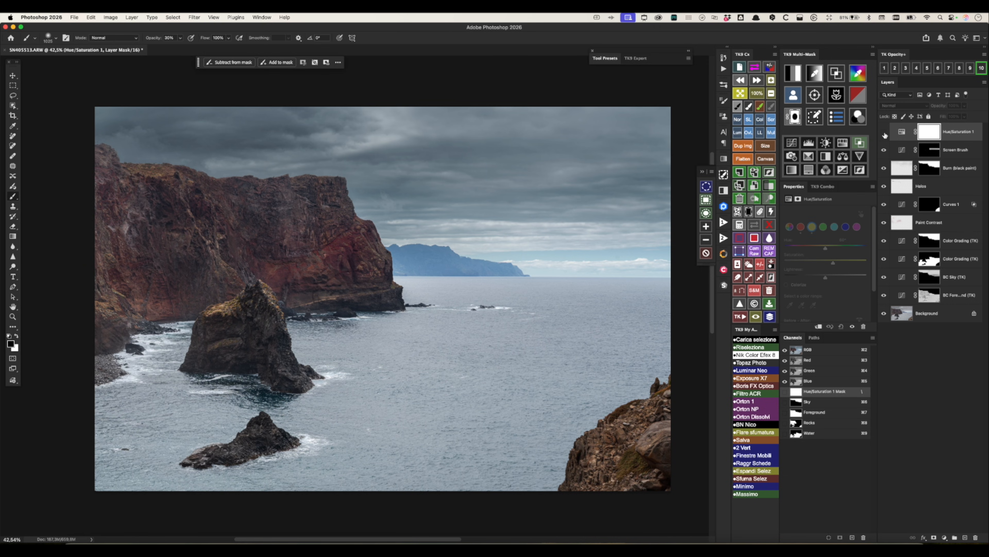
click(884, 132)
click(884, 133)
click(884, 133)
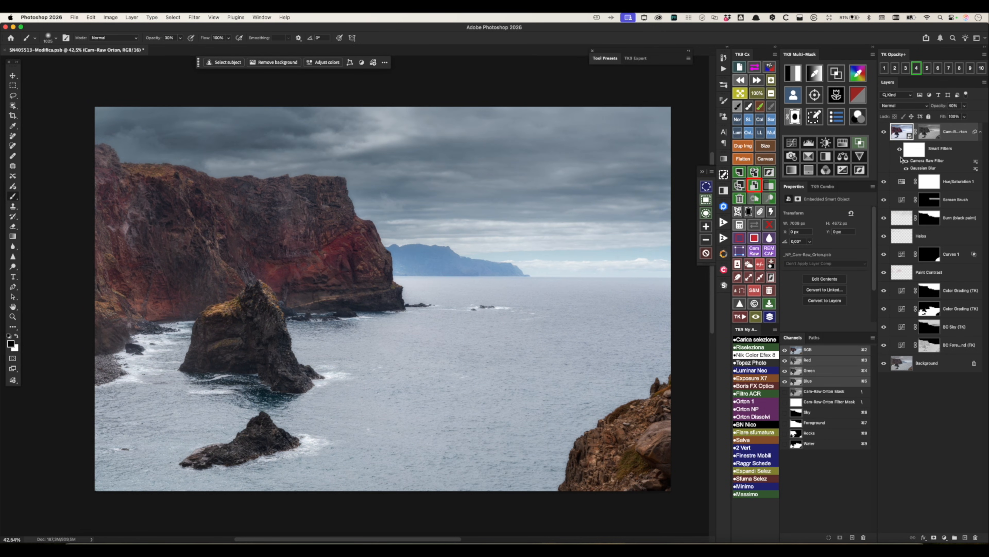
Run a second Cam-Raw Orton effect with the suggested Gaussian blur and the Camera Raw temperature set to 0
click(837, 118)
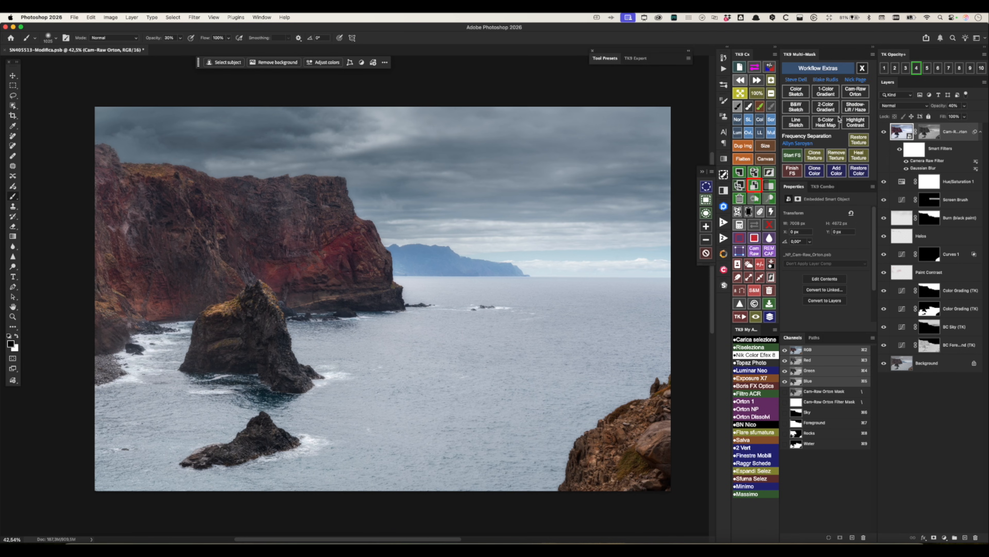
click(861, 93)
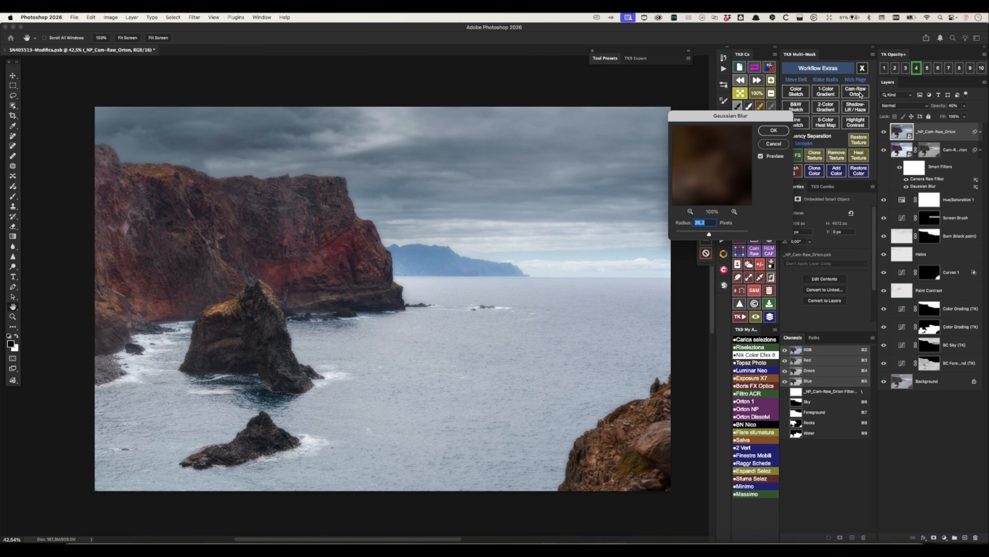
click(774, 131)
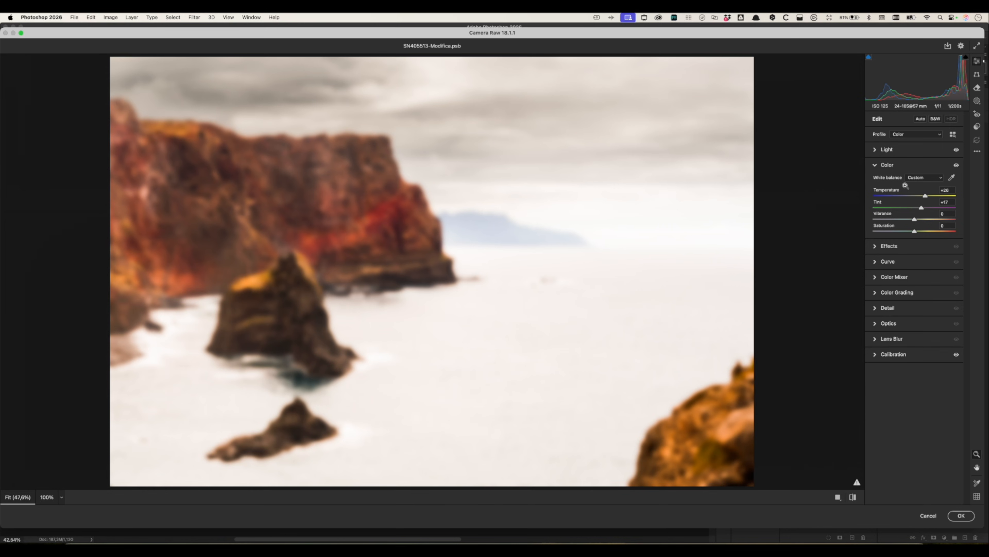
drag(926, 198, 916, 197)
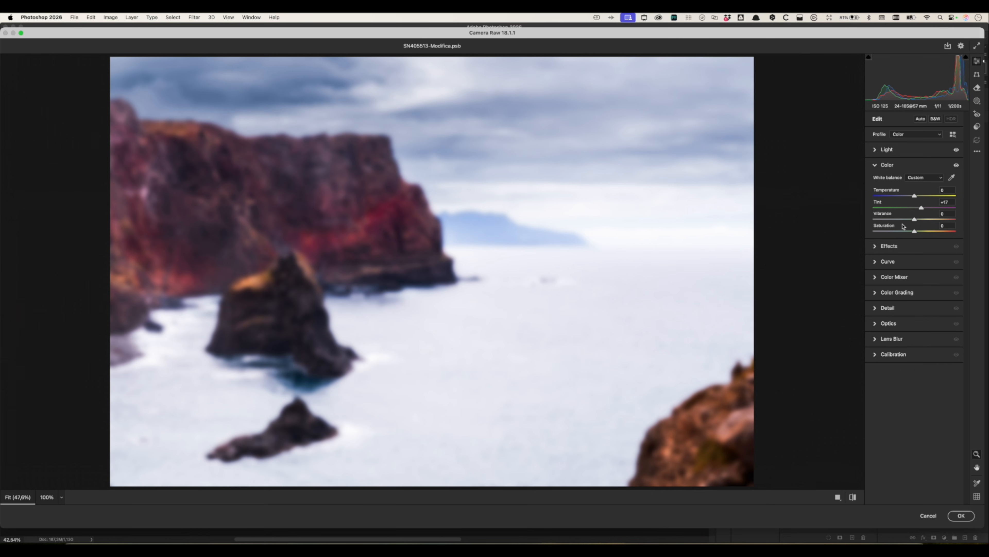
click(962, 516)
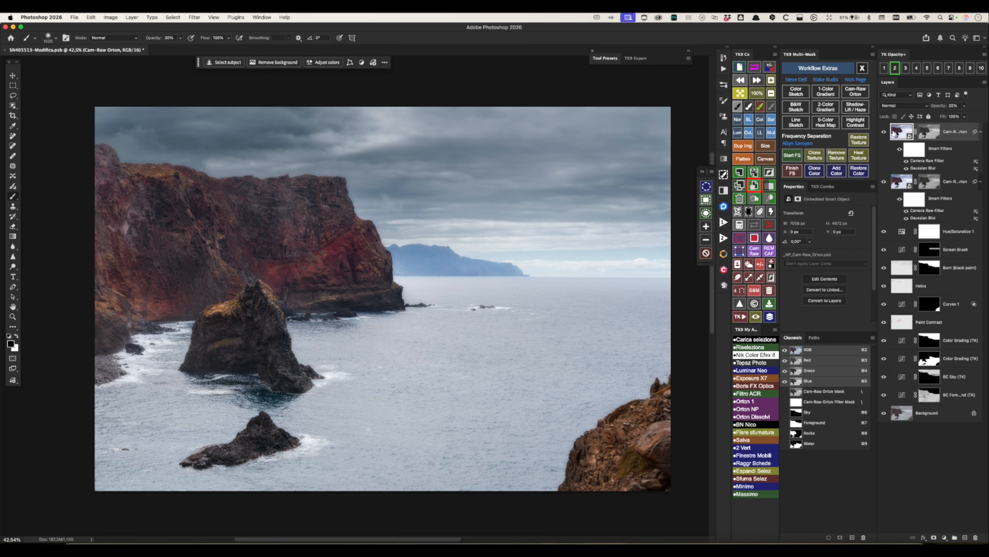
Set the upper Cam-Raw Orton layer's opacity to 30%, comparing the image with it off and on, and leave the Workflow Extras
click(884, 133)
click(883, 132)
click(906, 69)
click(884, 133)
click(883, 131)
click(862, 68)
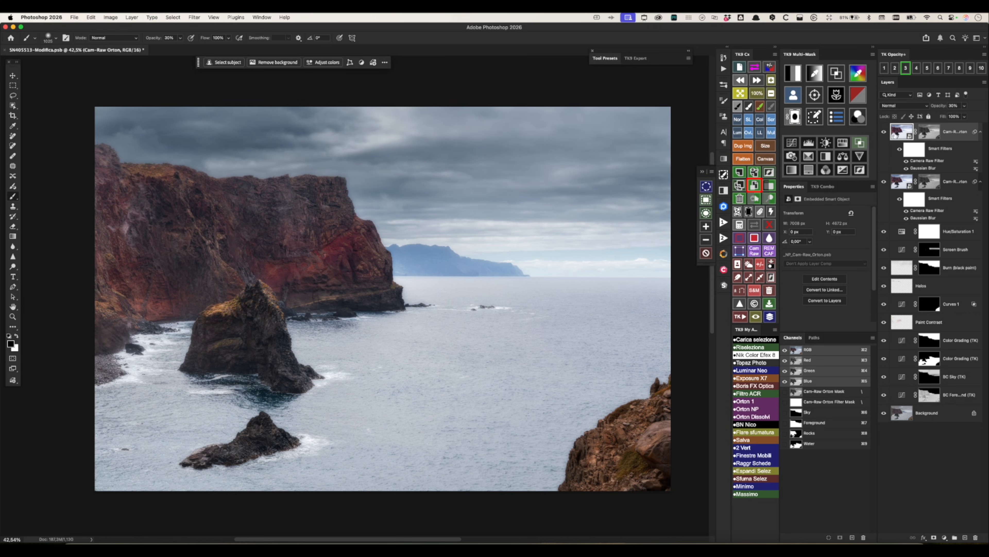
Load the saved Sky and Water channels as one combined selection and darken those areas with a masked Curves adjustment
click(900, 464)
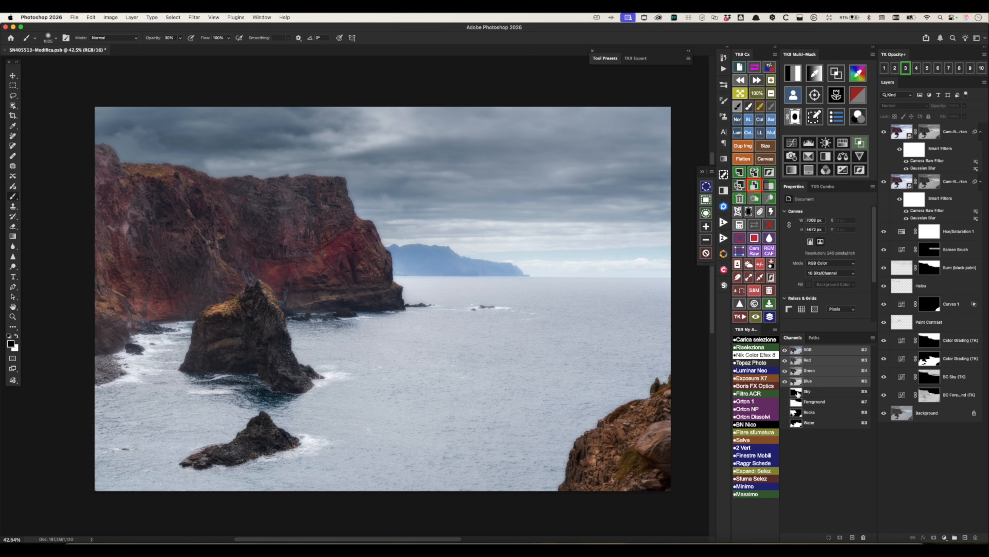
super+click(796, 392)
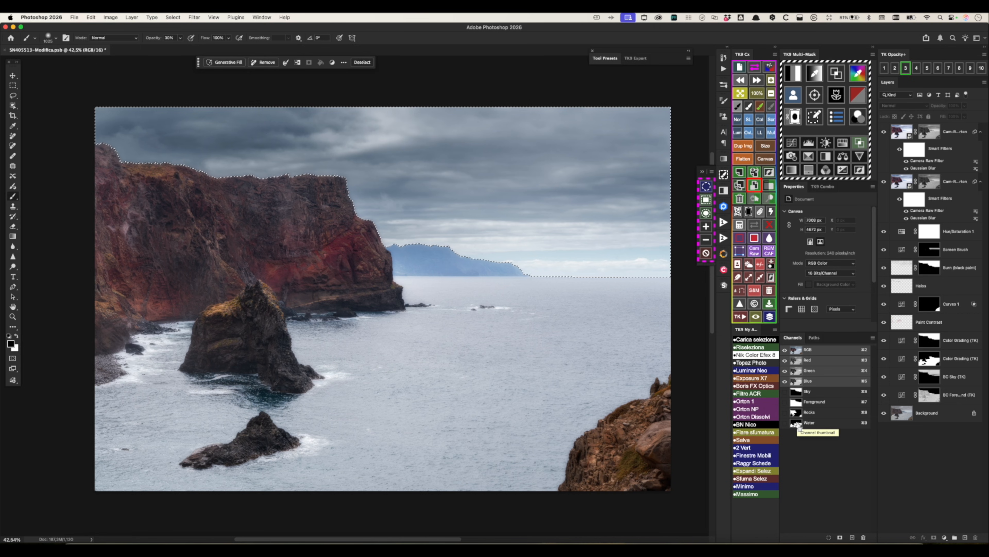
shift+super+click(796, 423)
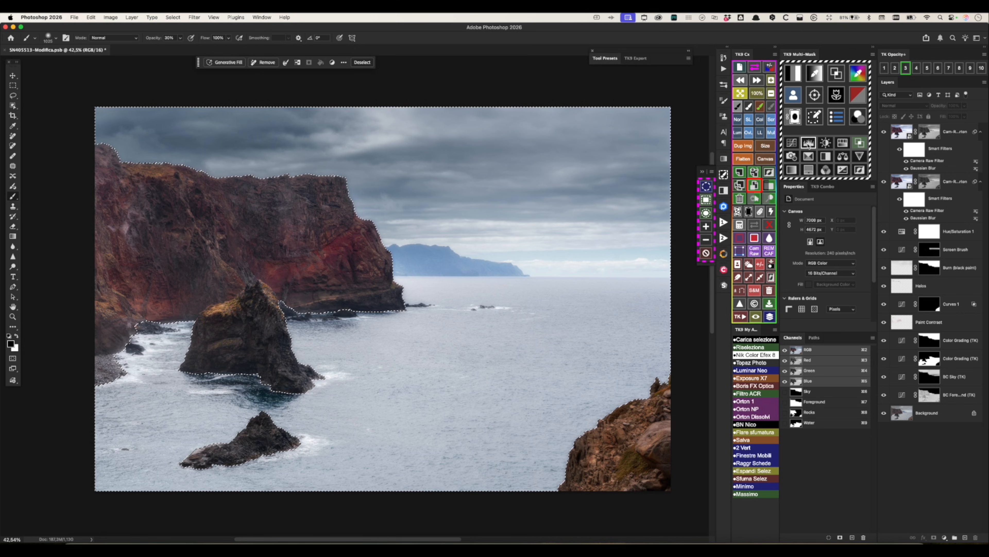
click(792, 143)
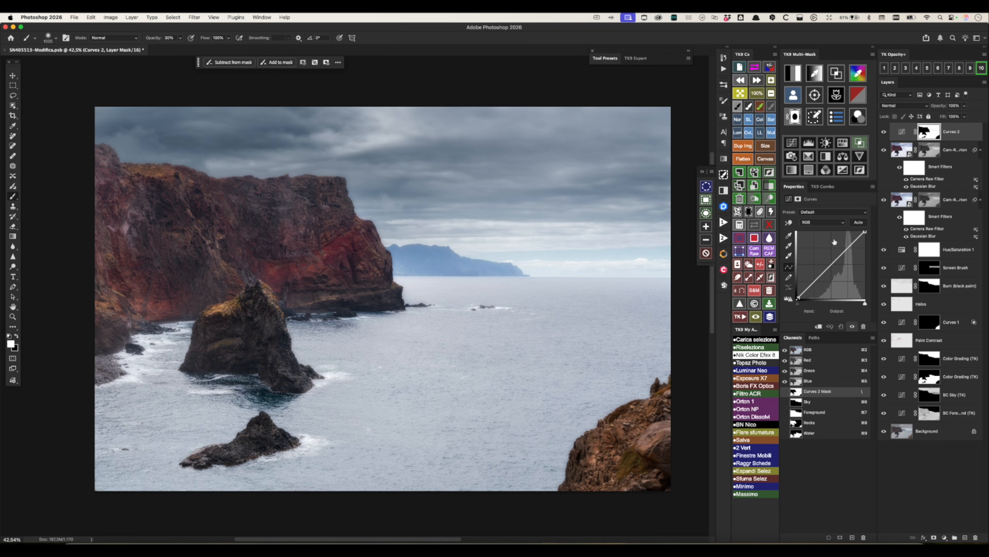
drag(835, 261, 836, 266)
Compare the sky and water with the new Curves darkening off and on
click(884, 133)
click(885, 133)
click(885, 133)
click(884, 133)
click(860, 170)
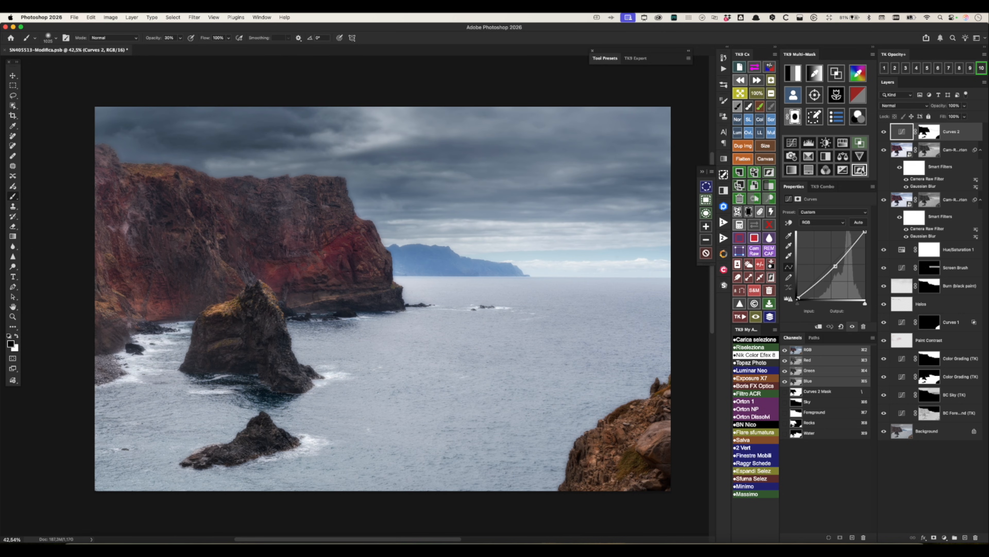
click(862, 171)
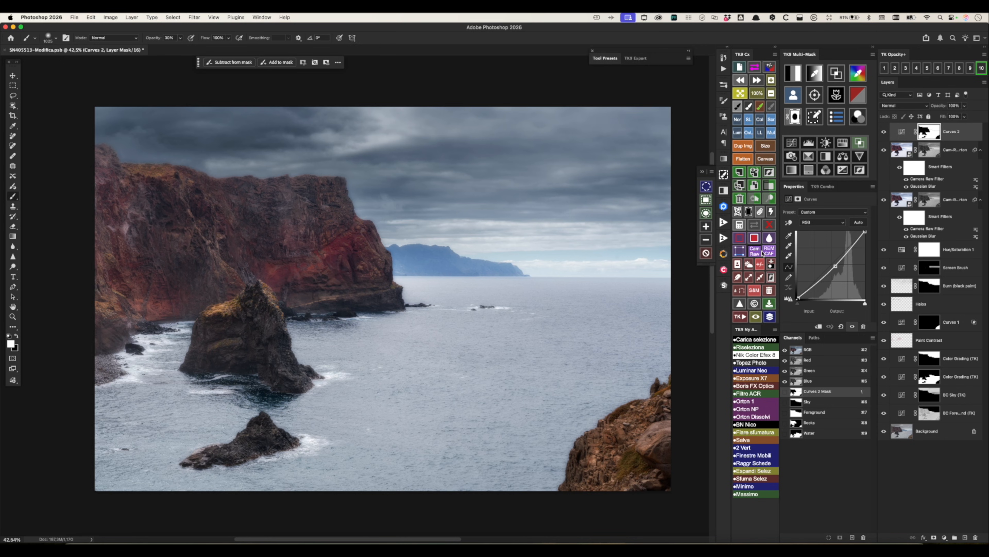
Start a Camera Raw filter on the merged image and set Texture to +20 and Clarity to +14 in its effects
click(756, 252)
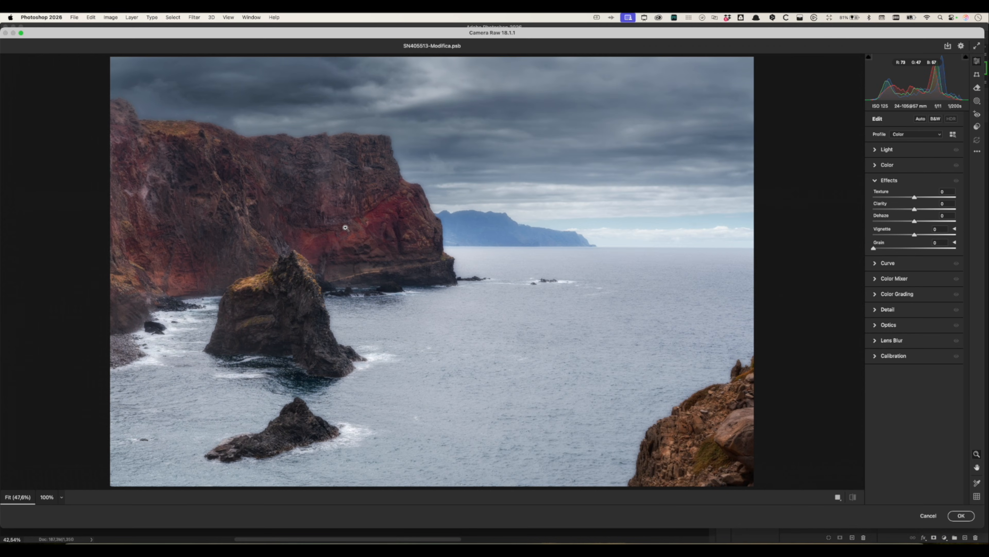
drag(303, 190, 380, 249)
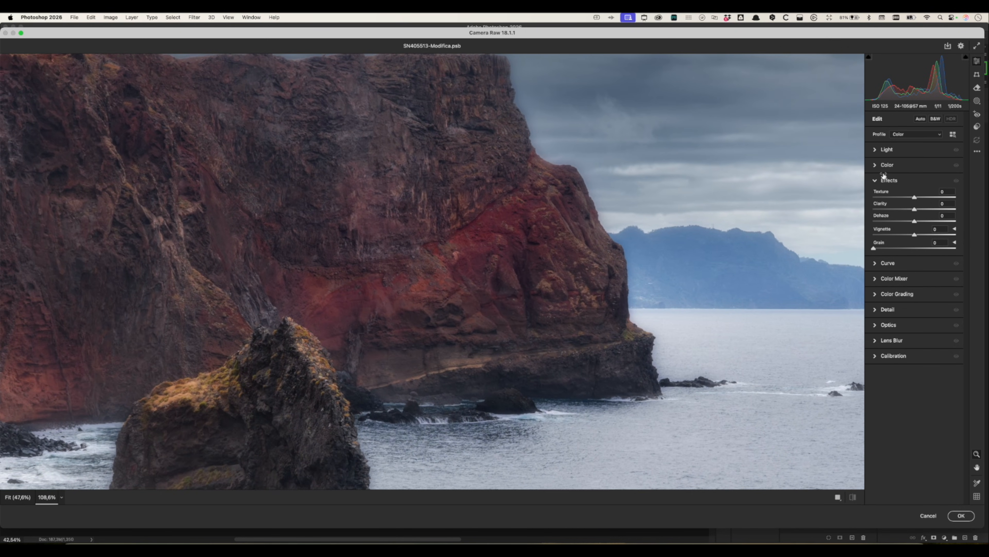
click(889, 180)
click(889, 181)
mouse_move(915, 197)
mouse_down()
mouse_move(924, 198)
mouse_move(921, 210)
mouse_up()
Check the whole photo with the Camera Raw preview off and on, and apply the filter
scroll(764, 205, down, 10)
drag(763, 206, 535, 211)
scroll(535, 211, up, 2)
scroll(532, 211, down, 1)
key(p)
key(p)
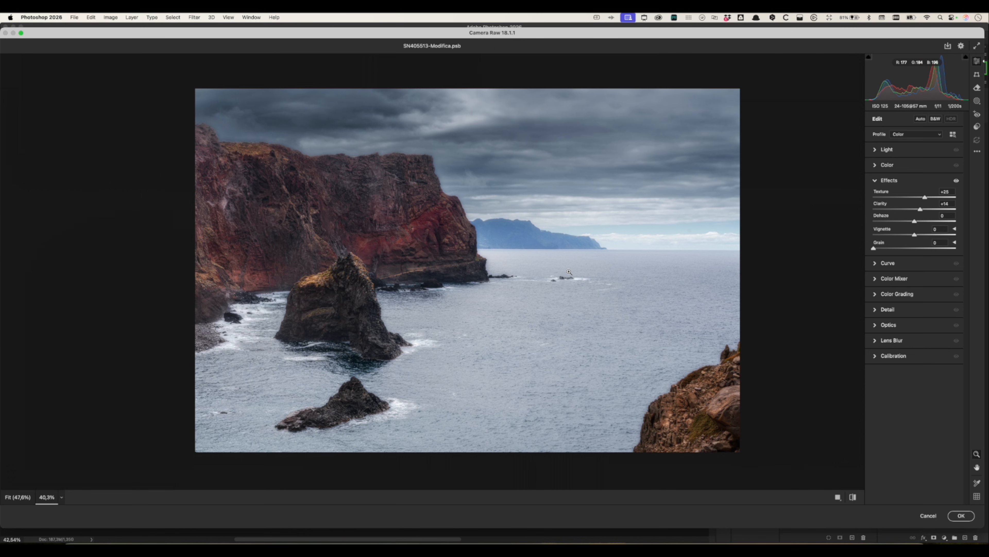
click(962, 515)
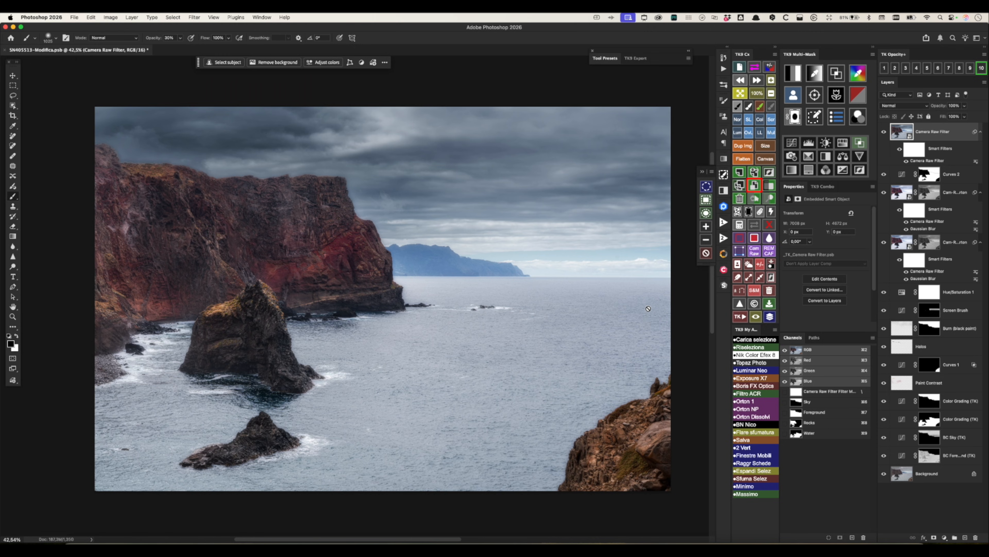
Add a TK Vignette layer, limit it with Blend If preset 2, and compare the photo with the vignette off and on
click(742, 318)
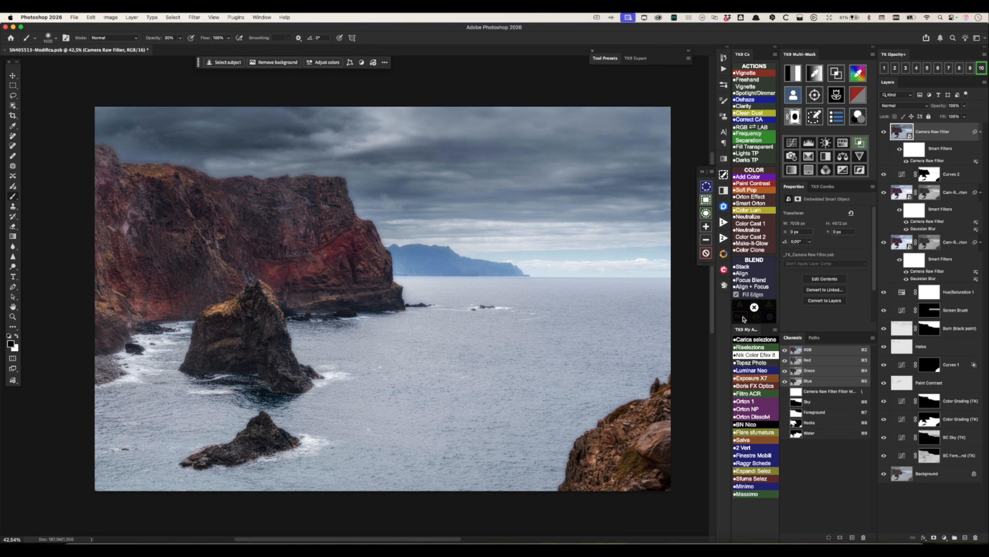
click(745, 73)
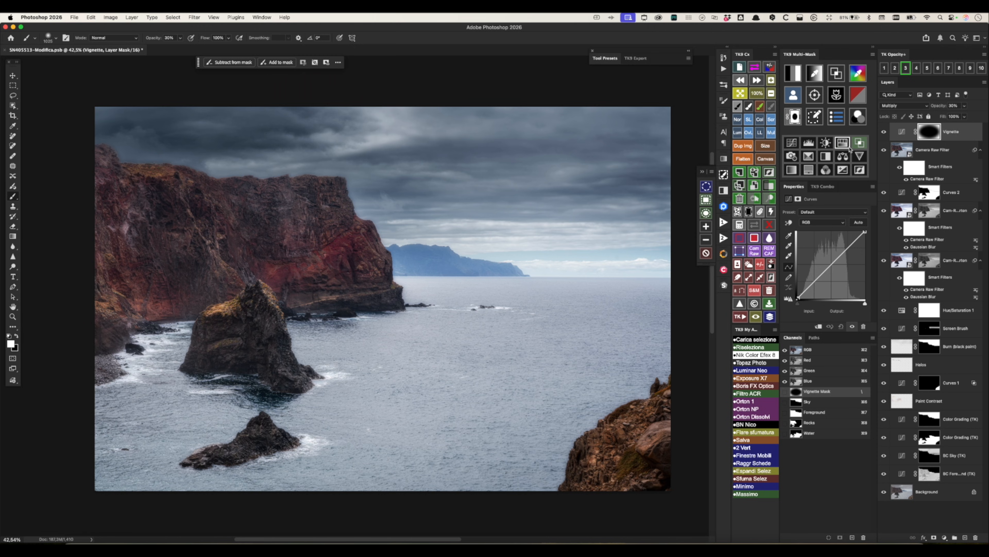
click(861, 144)
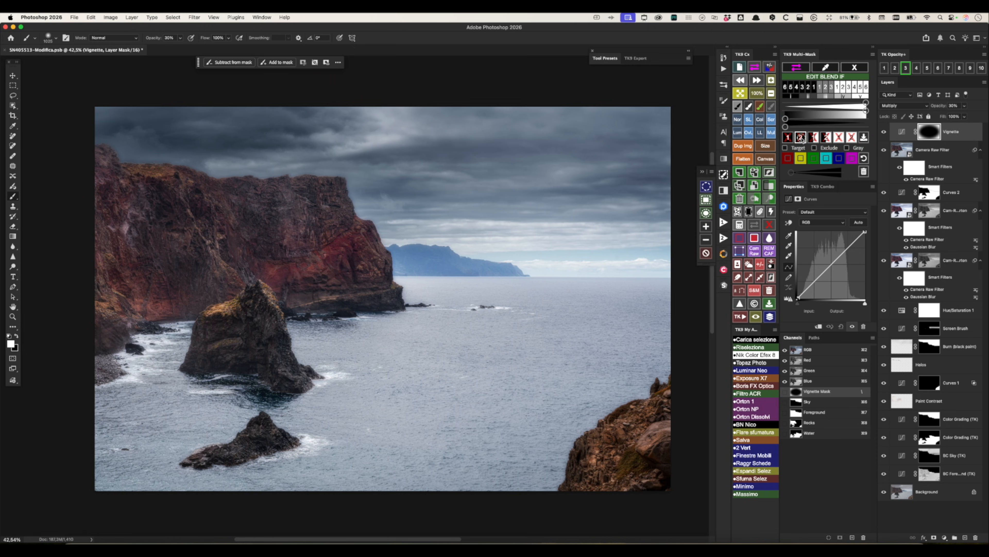
click(801, 139)
click(884, 134)
click(884, 135)
click(885, 135)
click(885, 134)
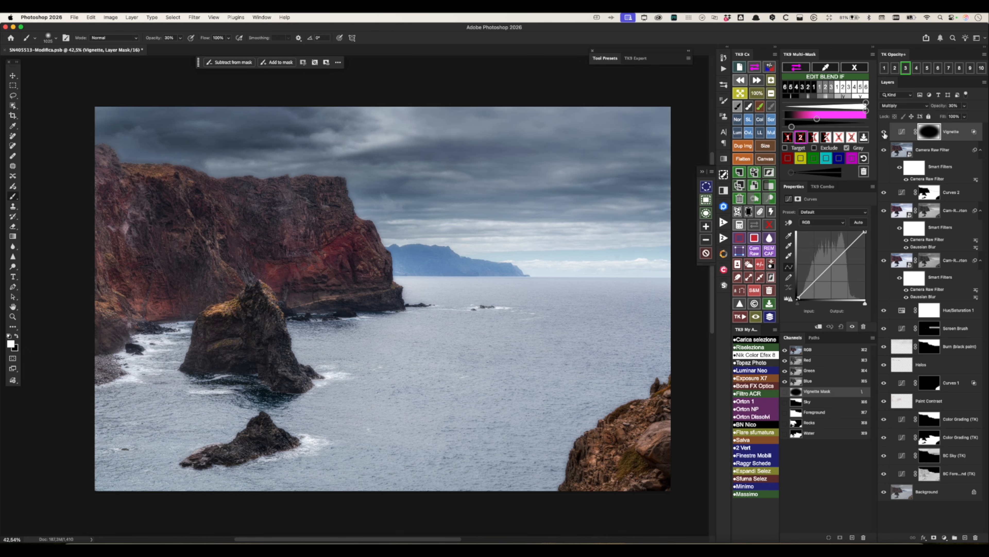
click(854, 67)
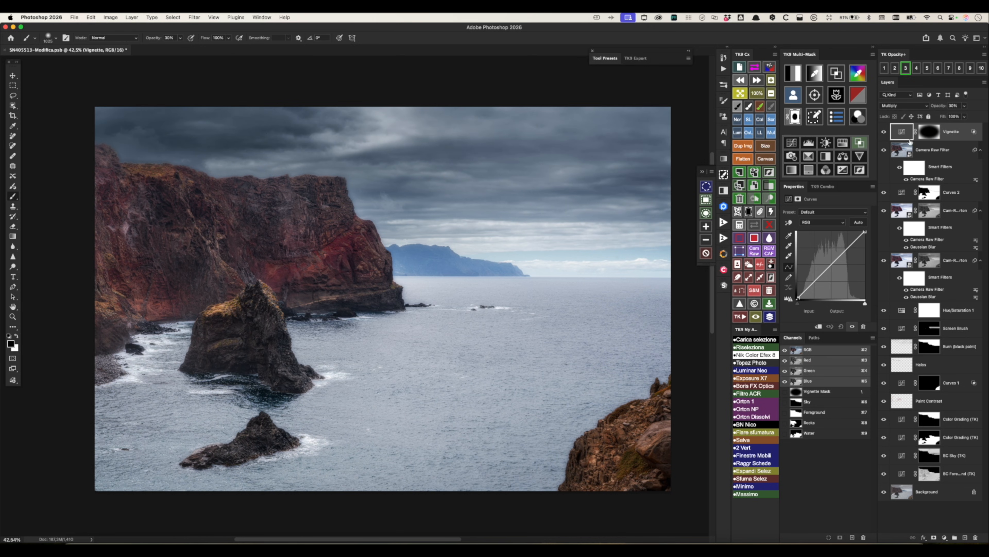
Paint black on the Vignette mask over the bright sky at the horizon's right end, comparing the layer off and on
click(738, 106)
drag(627, 243, 658, 247)
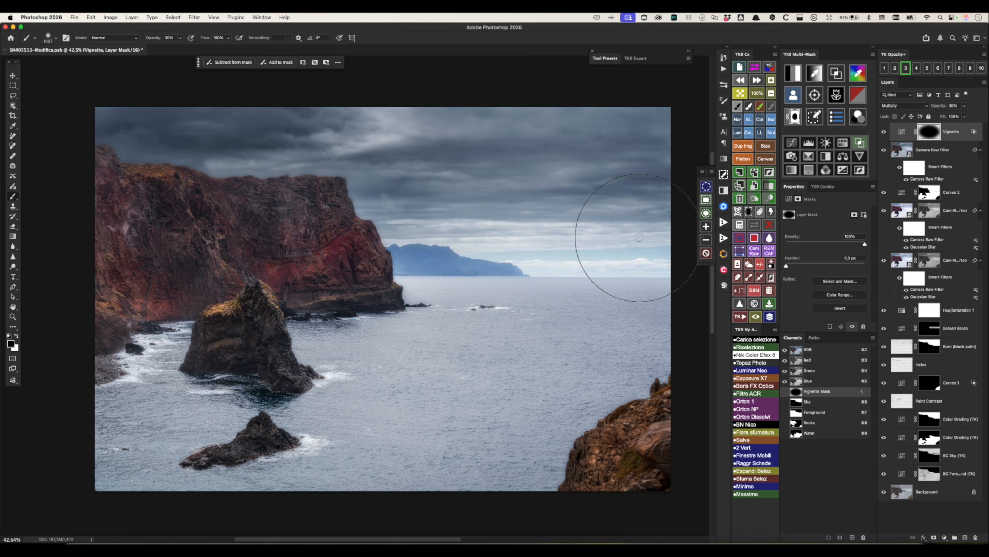
click(884, 132)
click(885, 132)
click(886, 133)
click(886, 132)
Compare the finished edit of the whole photo with the original before-and-after view
drag(531, 323, 515, 322)
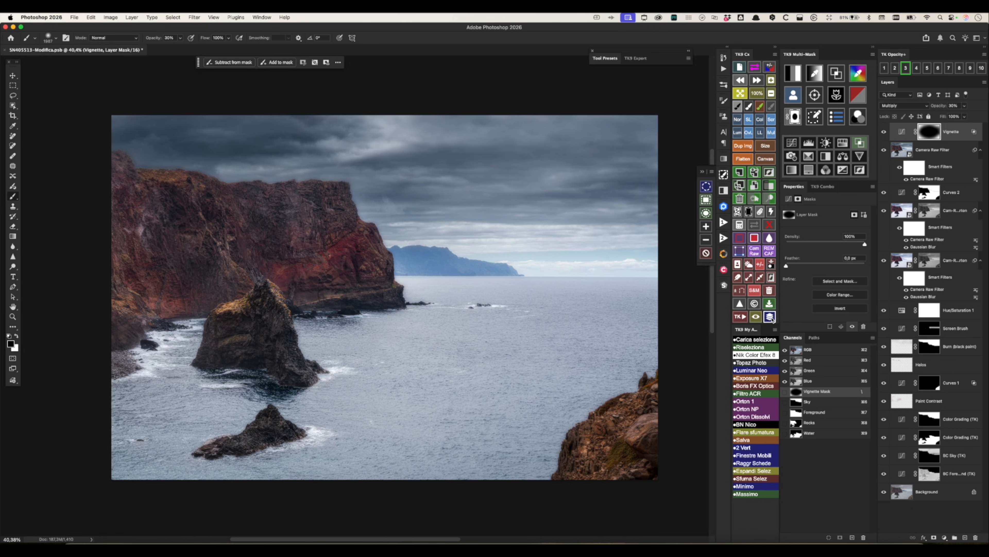
click(770, 317)
click(771, 317)
click(771, 317)
click(771, 317)
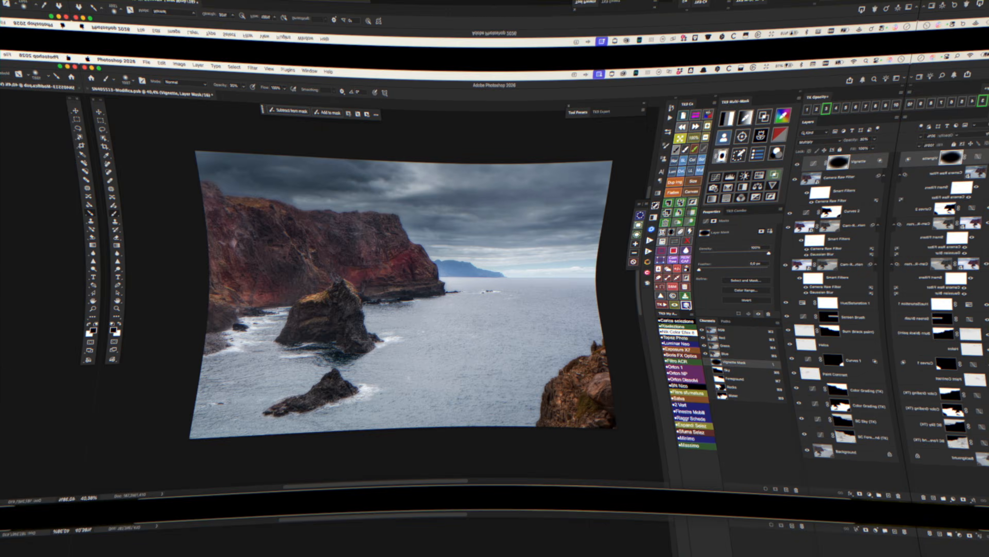